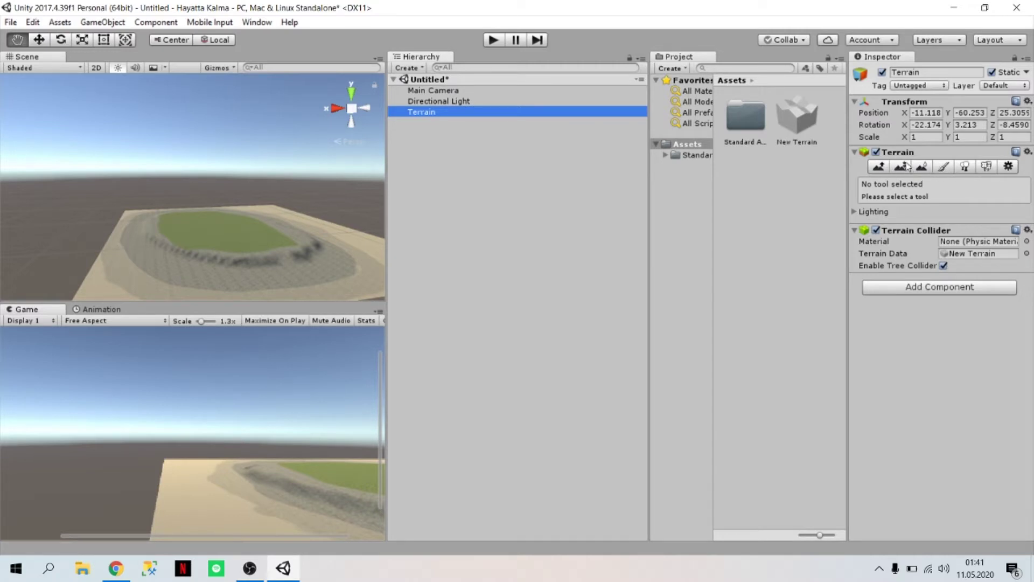
# - Activate the Terrain's Paint Trees tool and open the Edit Trees options
pyautogui.click(966, 168)
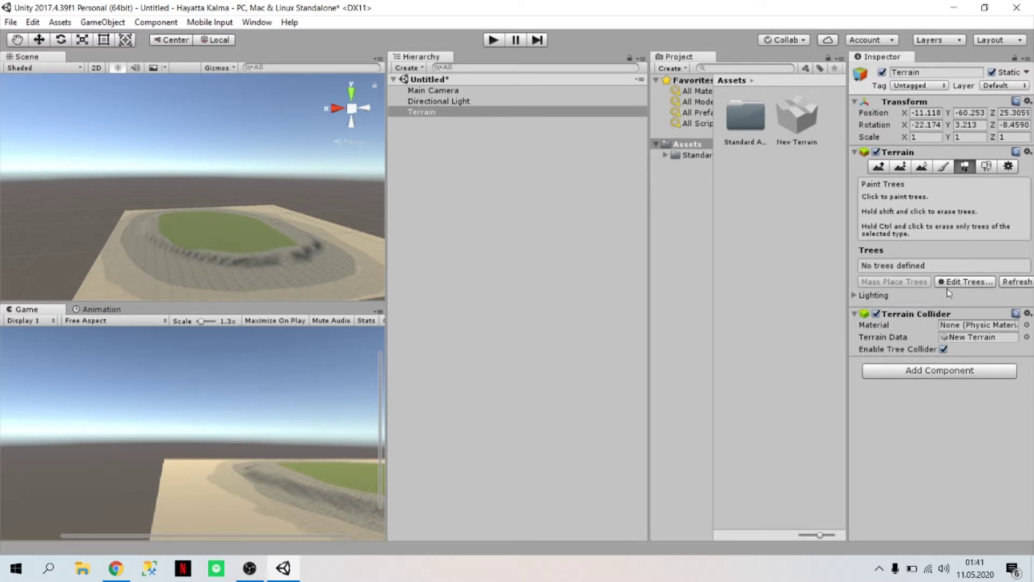
pyautogui.click(961, 283)
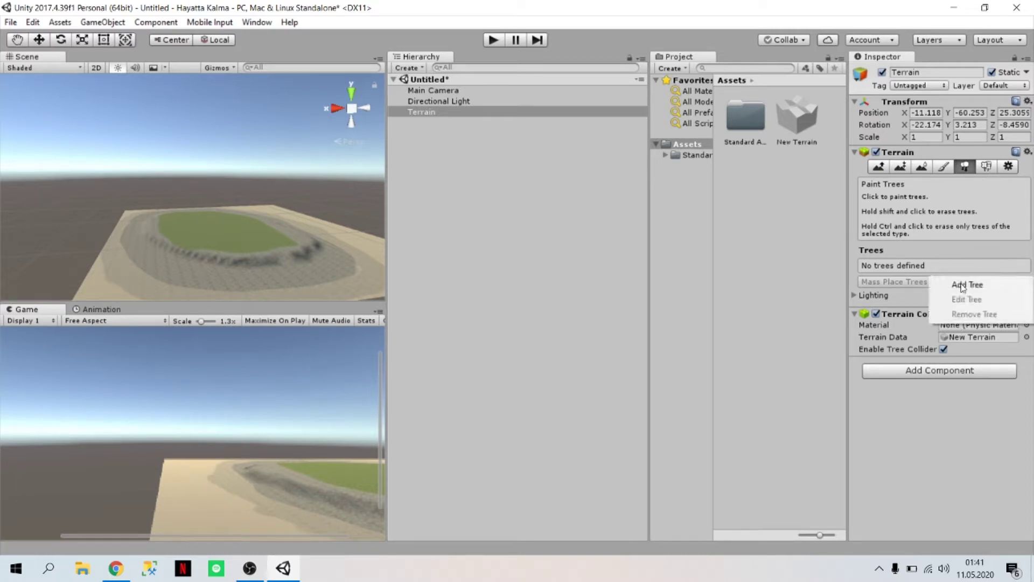
# - Add Broadleaf_Desktop as the terrain's first tree type
pyautogui.click(966, 285)
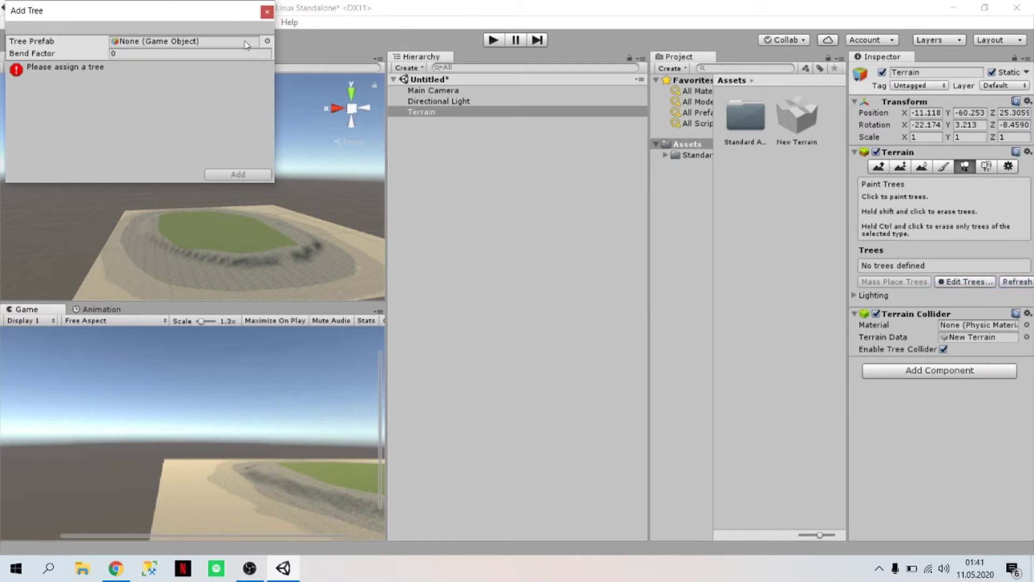
pyautogui.click(267, 42)
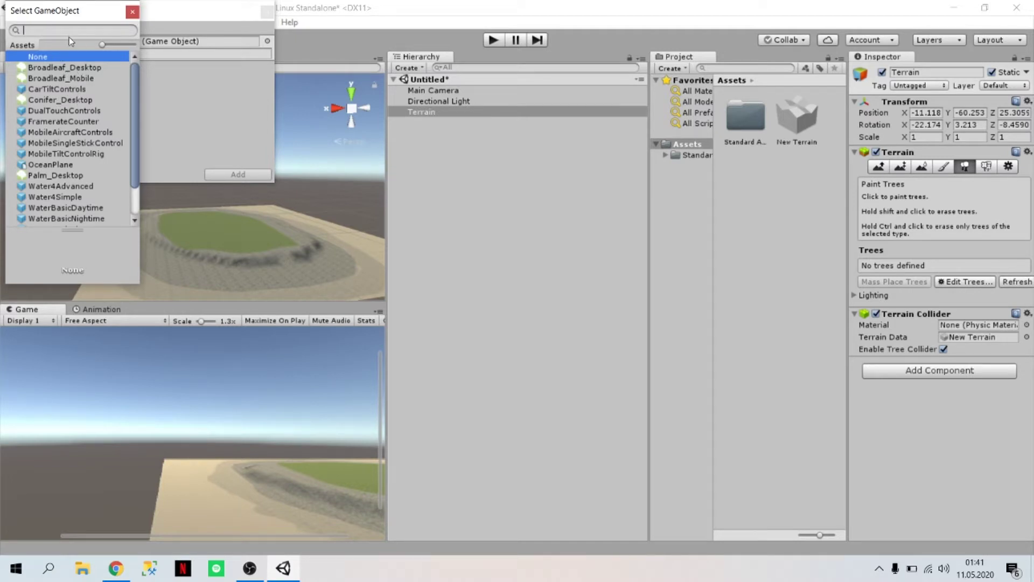
pyautogui.write('bro')
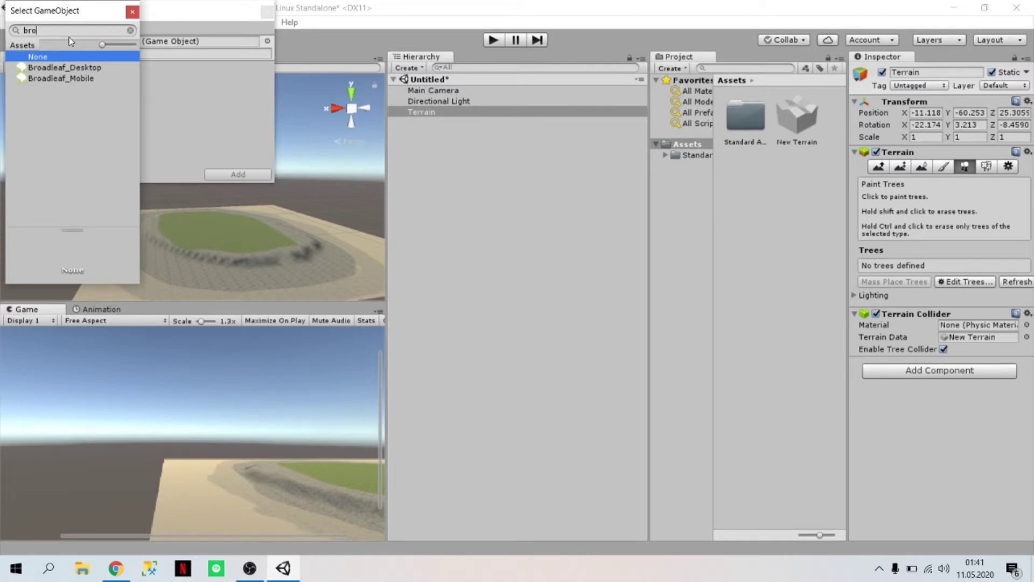
pyautogui.press('Down')
pyautogui.press('Return')
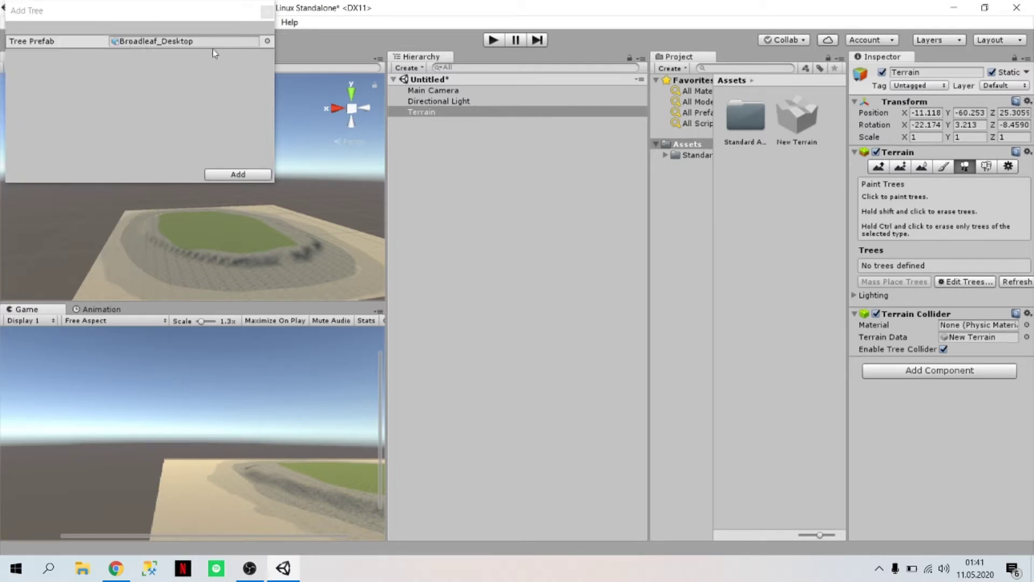
pyautogui.click(246, 175)
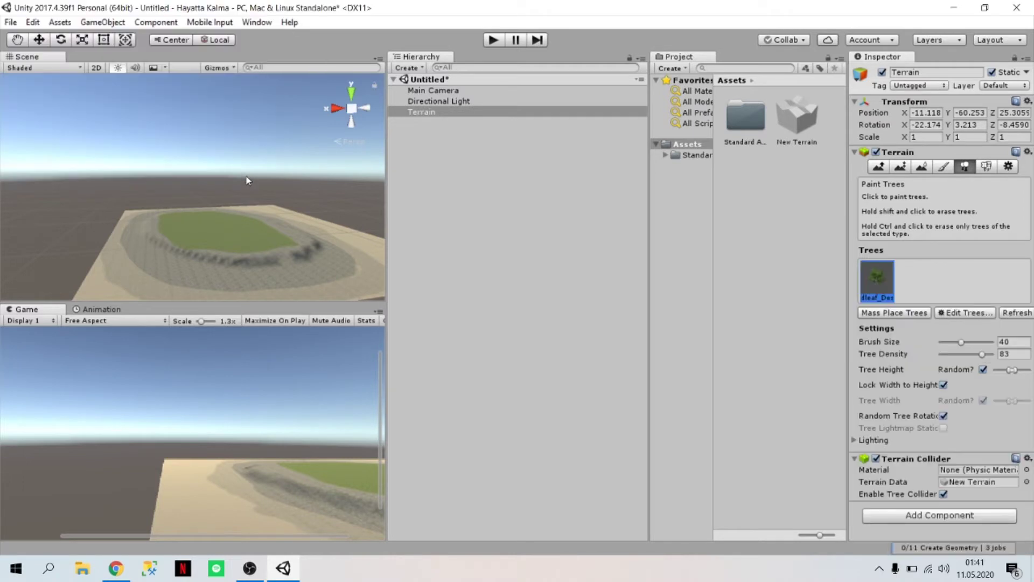
# - Add Conifer_Desktop as a second tree type and select the broadleaf tree
pyautogui.click(985, 314)
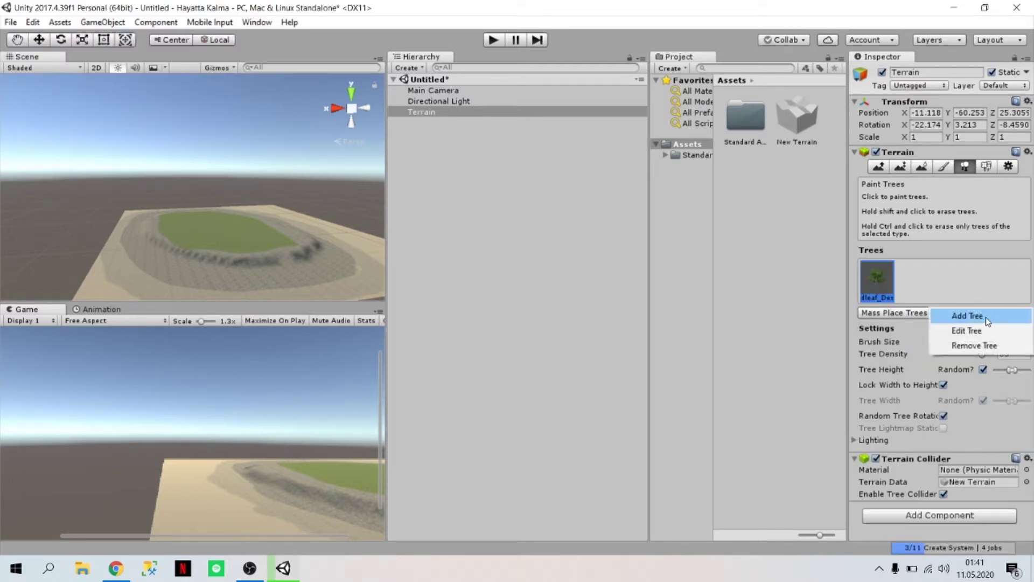
pyautogui.click(987, 317)
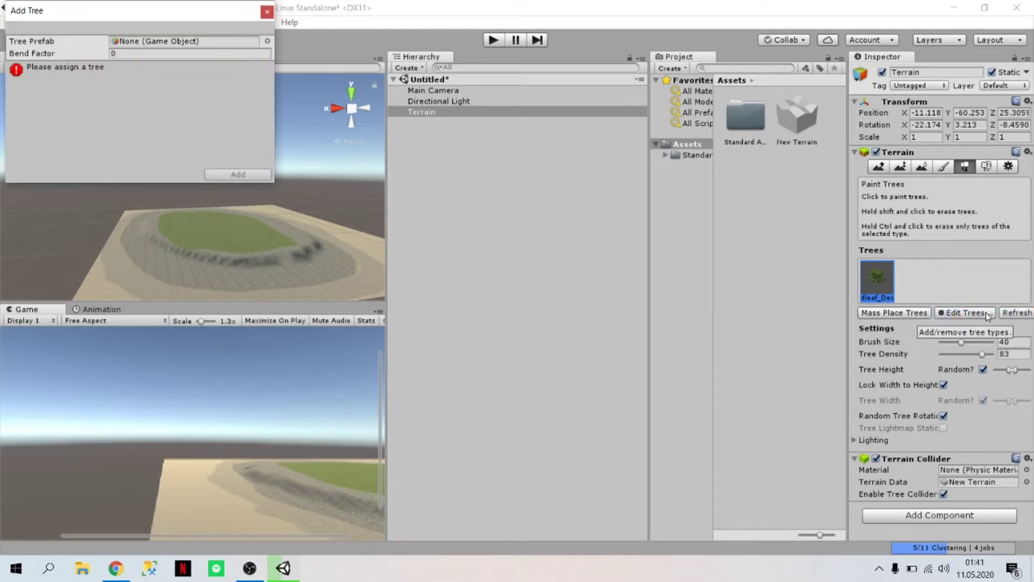
pyautogui.click(267, 41)
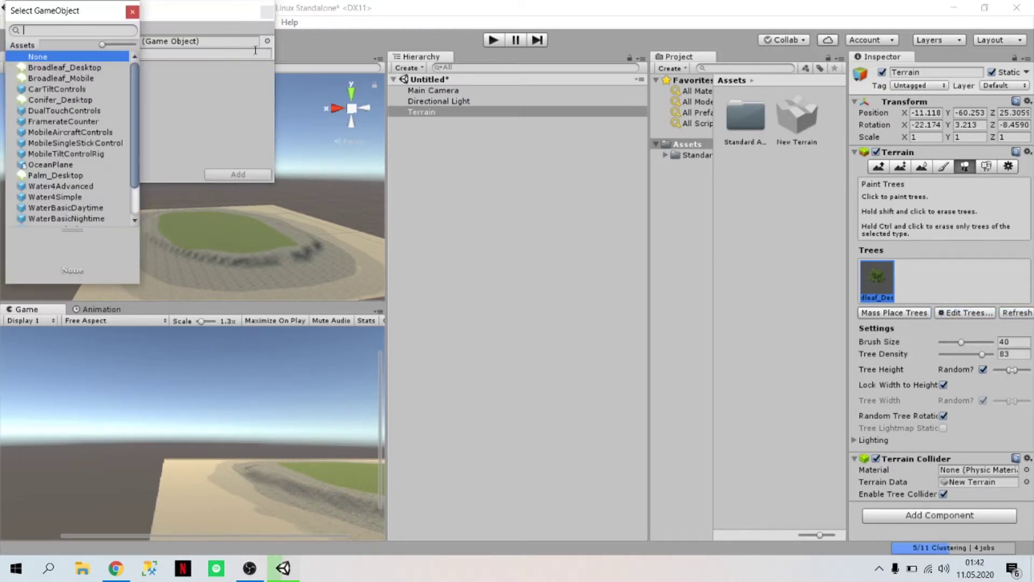
pyautogui.click(88, 100)
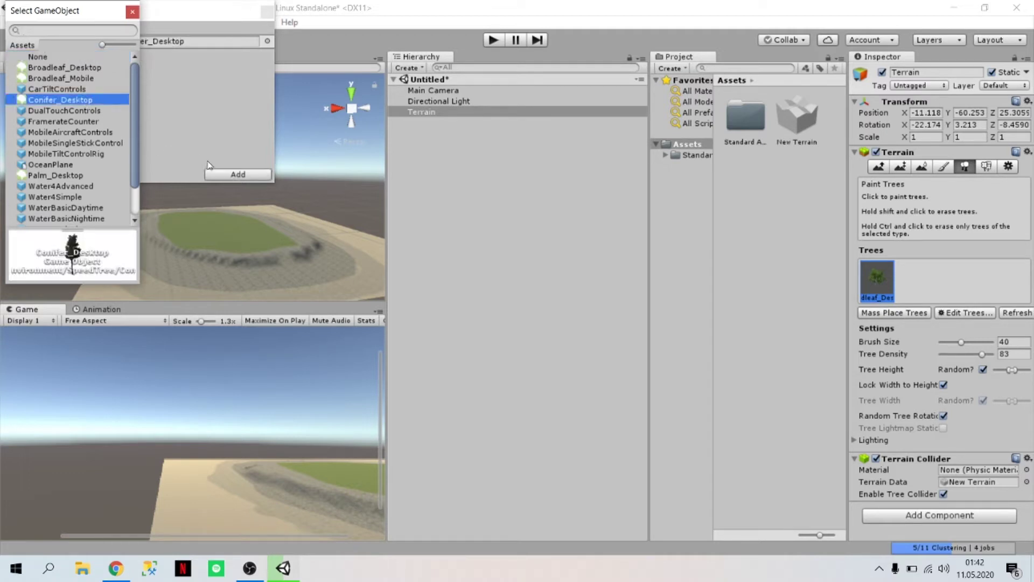
pyautogui.click(243, 174)
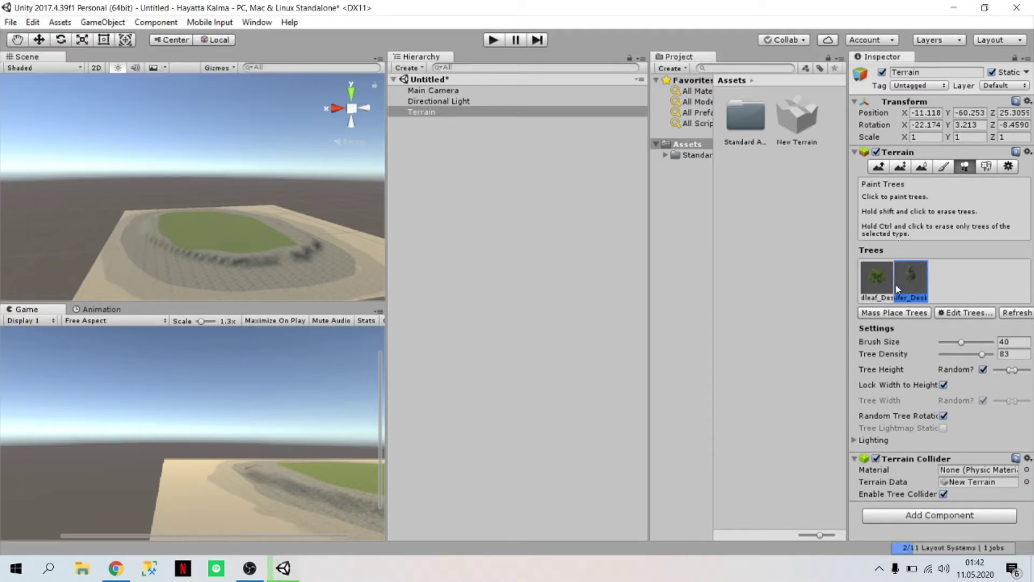
pyautogui.click(876, 265)
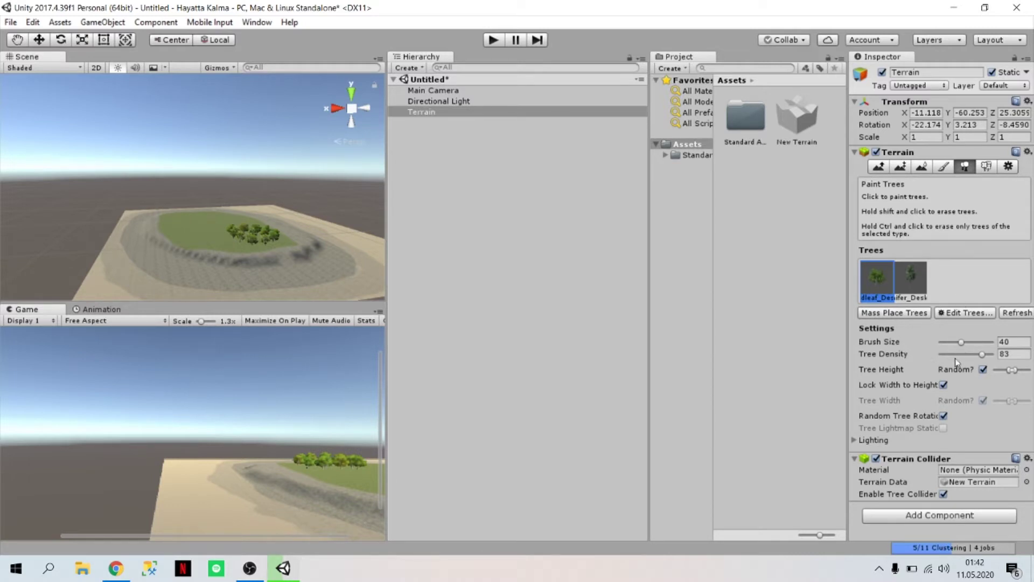
# - Try painting trees on the island at tree densities of 18 and 60
pyautogui.moveTo(956, 355); pyautogui.dragTo(947, 355)
pyautogui.click(184, 235)
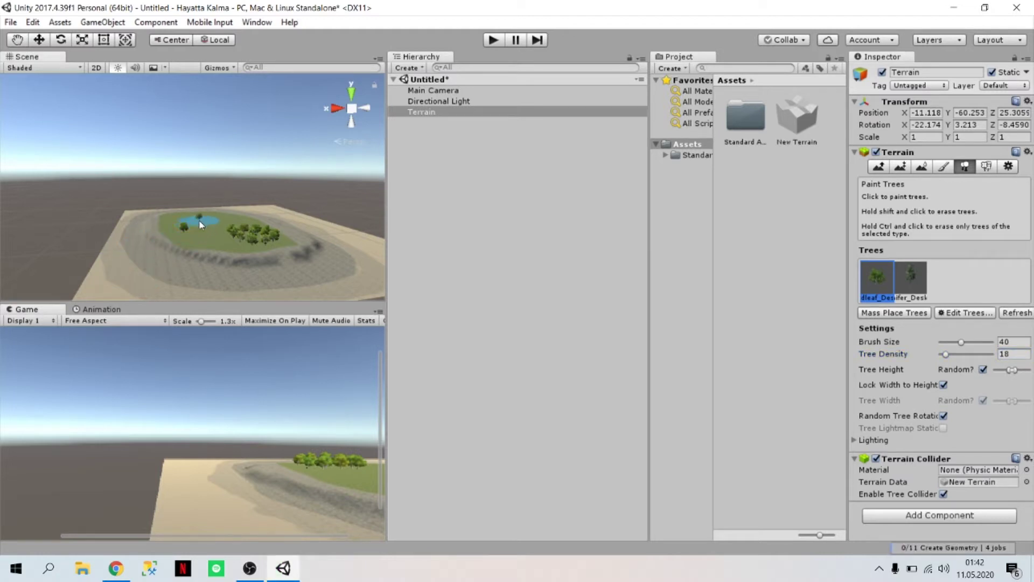
pyautogui.moveTo(218, 235); pyautogui.dragTo(215, 228)
pyautogui.click(970, 354)
pyautogui.click(209, 260)
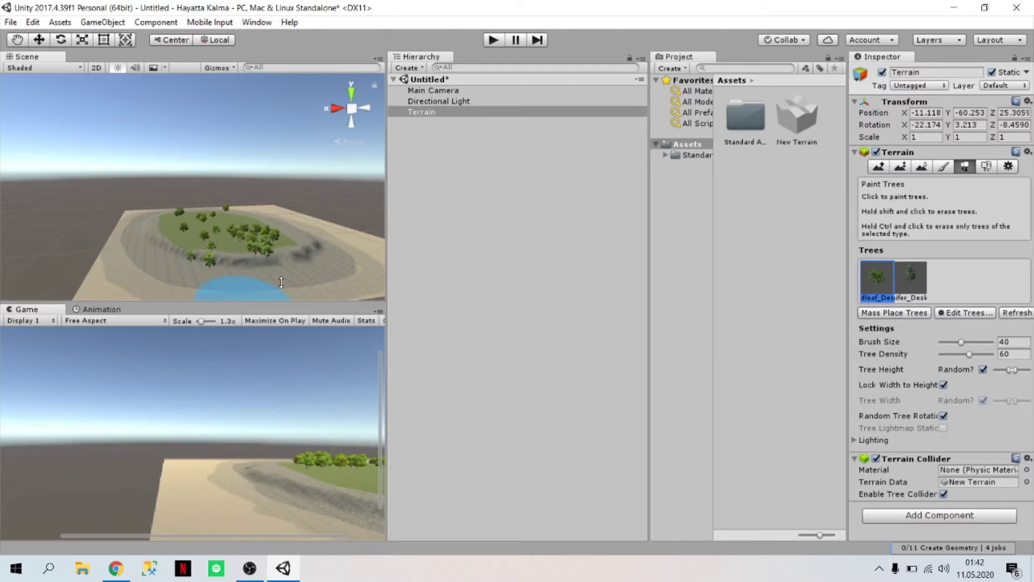
# - Undo the painted trees, then place a single tree at Tree Density 29
pyautogui.hotkey('ctrl', 'z')
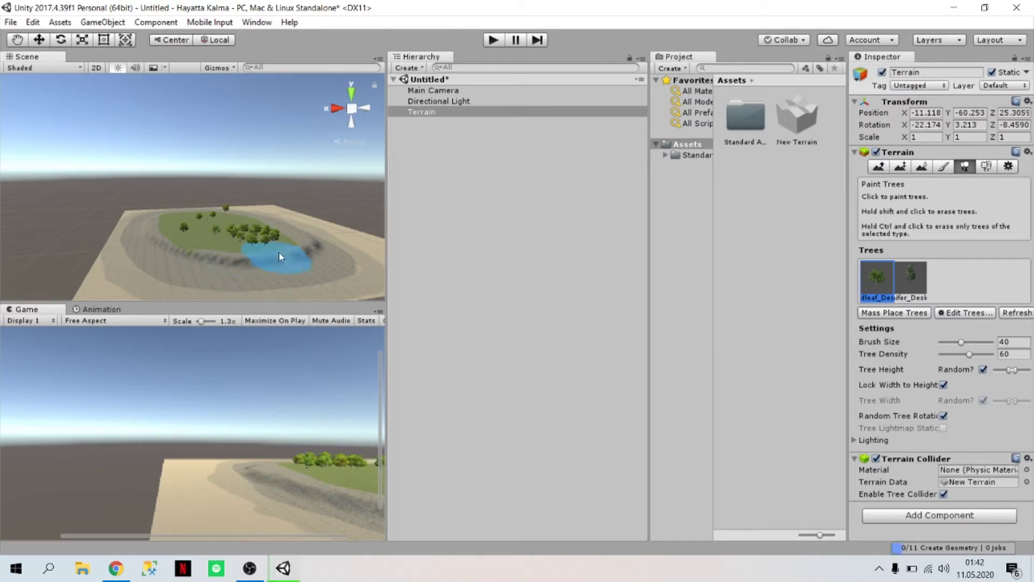
pyautogui.hotkey('ctrl', 'z')
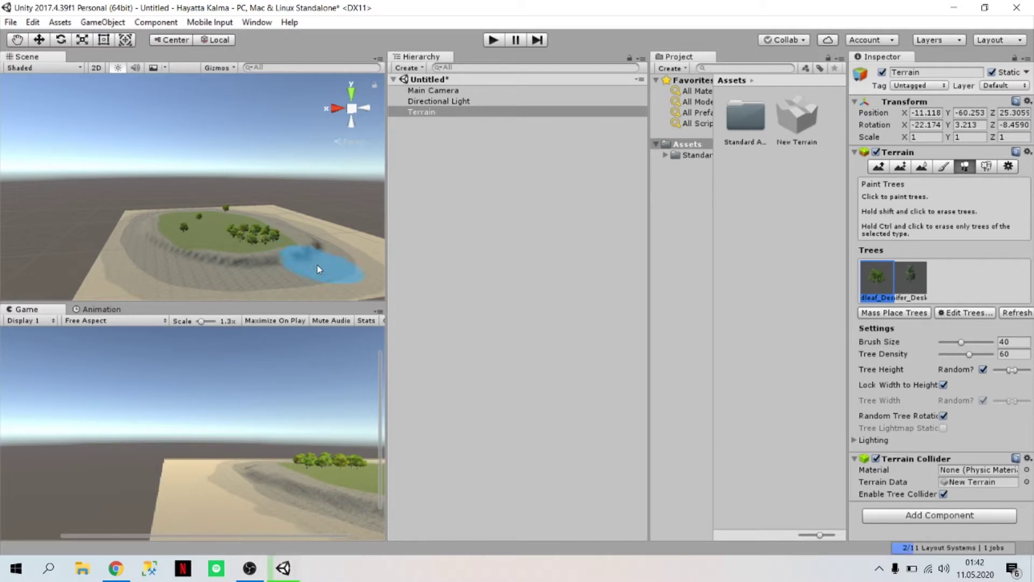
pyautogui.hotkey('ctrl', 'z')
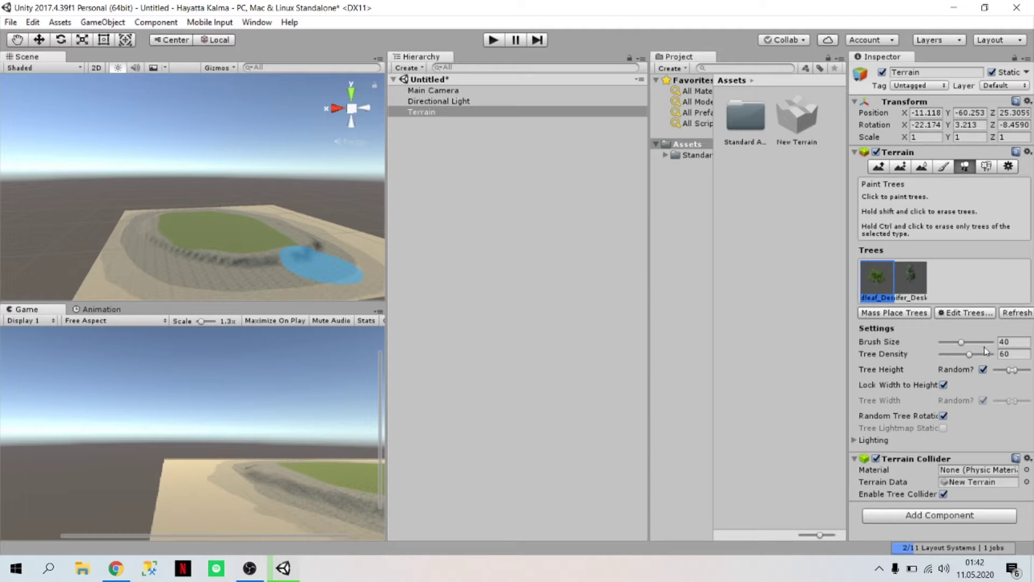
pyautogui.click(952, 354)
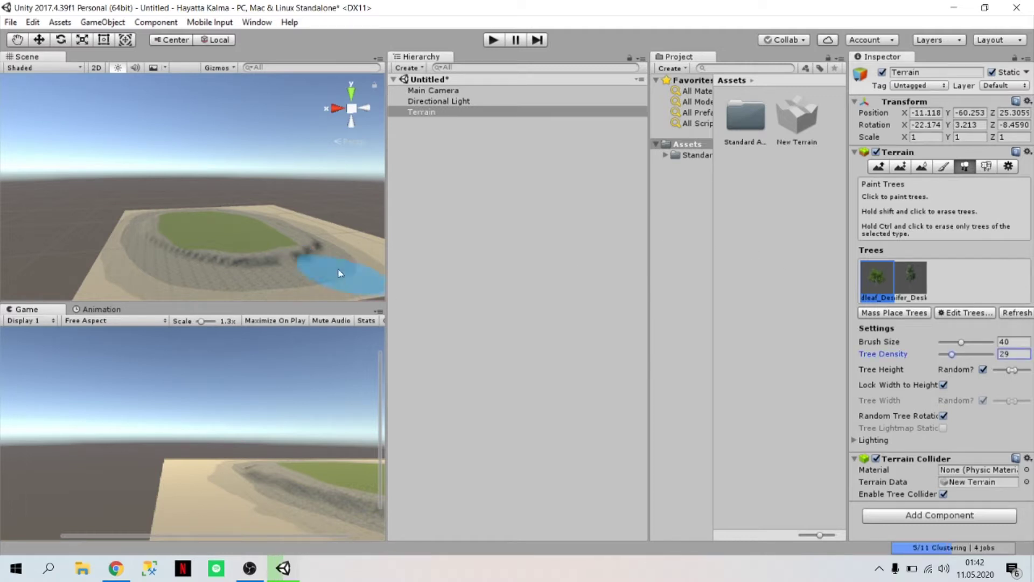
pyautogui.click(212, 222)
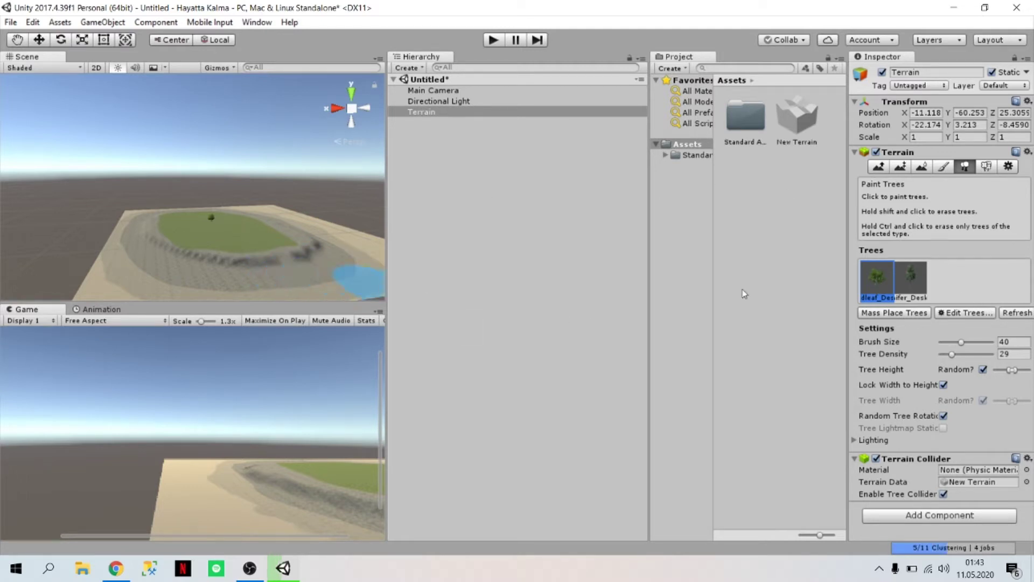
# - Smooth the rocky ridge around the island with the Smooth Height tool
pyautogui.click(921, 166)
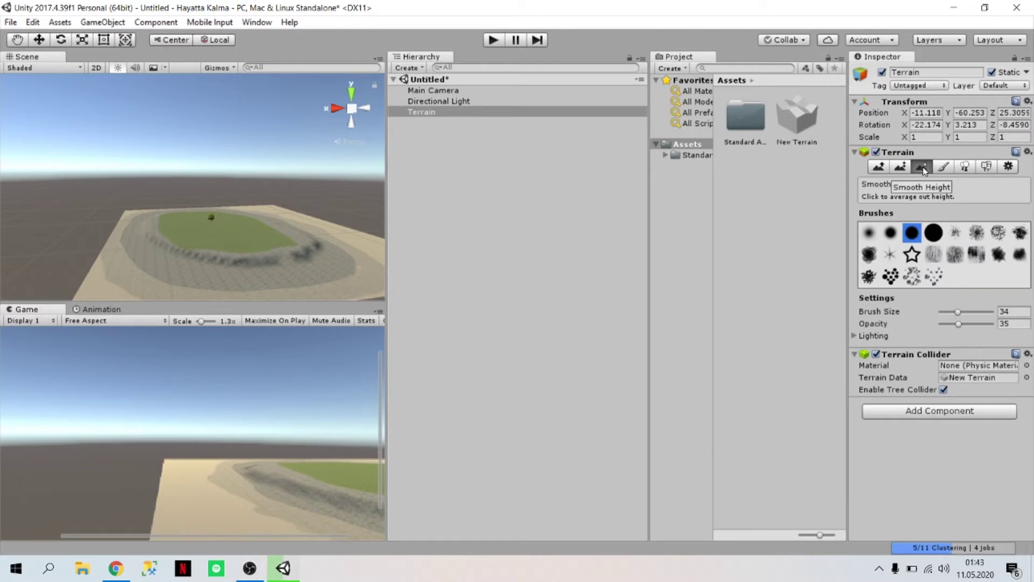
pyautogui.moveTo(281, 261); pyautogui.dragTo(289, 261)
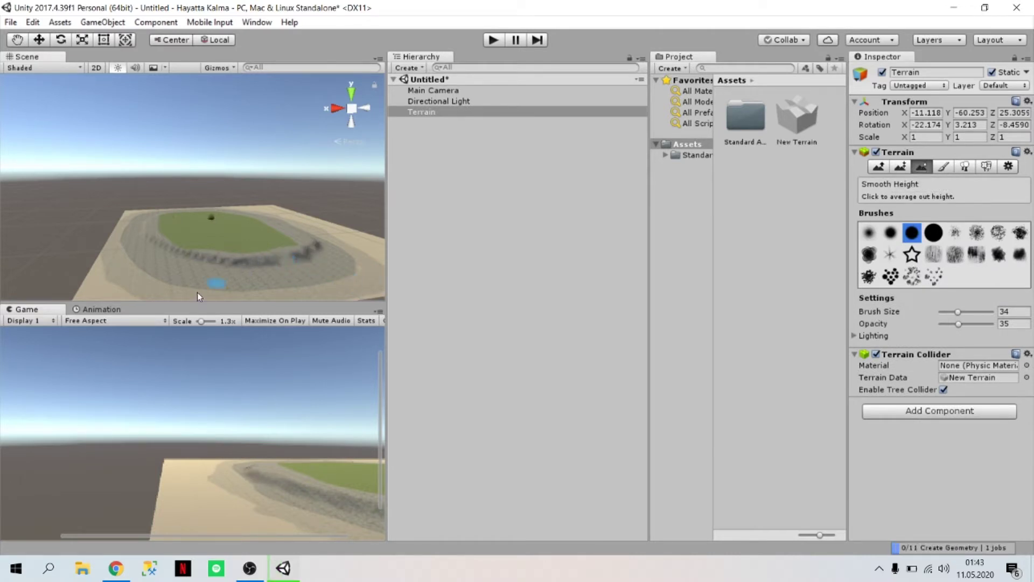
pyautogui.moveTo(289, 257); pyautogui.dragTo(237, 257)
pyautogui.moveTo(282, 259); pyautogui.dragTo(289, 261)
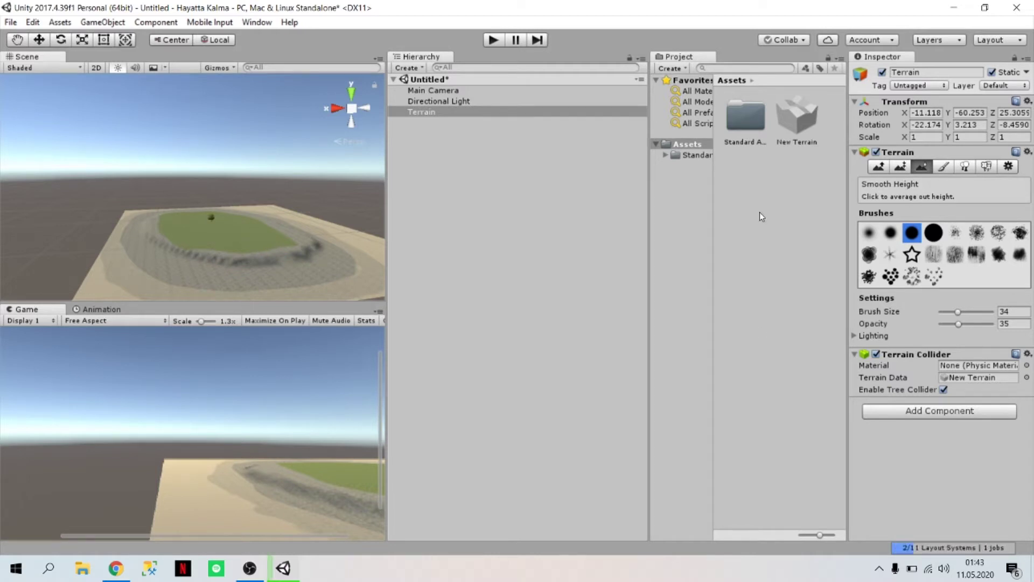
pyautogui.scroll(2, 267, 254)
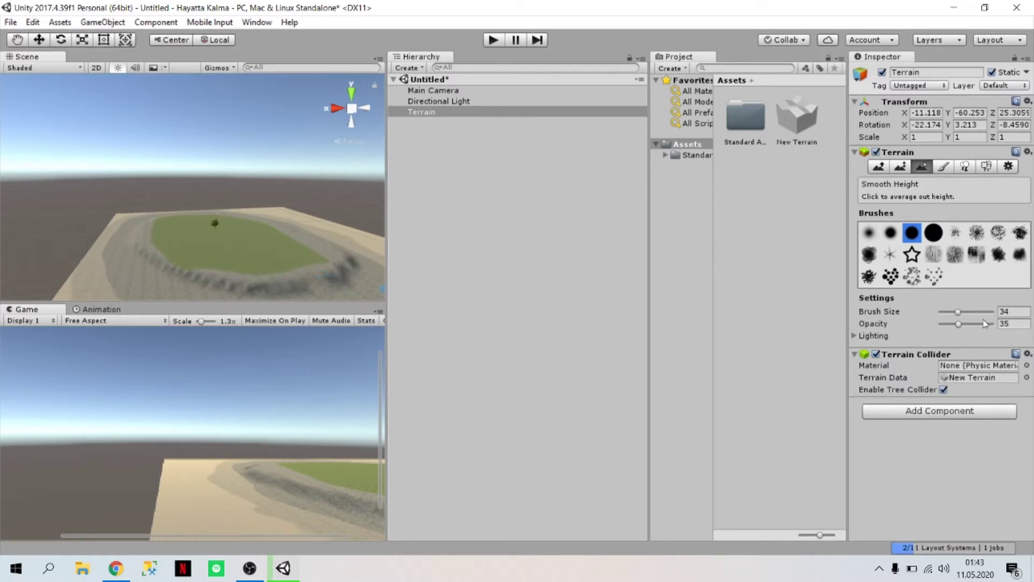
# - Raise smoothing Opacity to 91 and smooth the ridge's front edge
pyautogui.moveTo(958, 324); pyautogui.dragTo(987, 323)
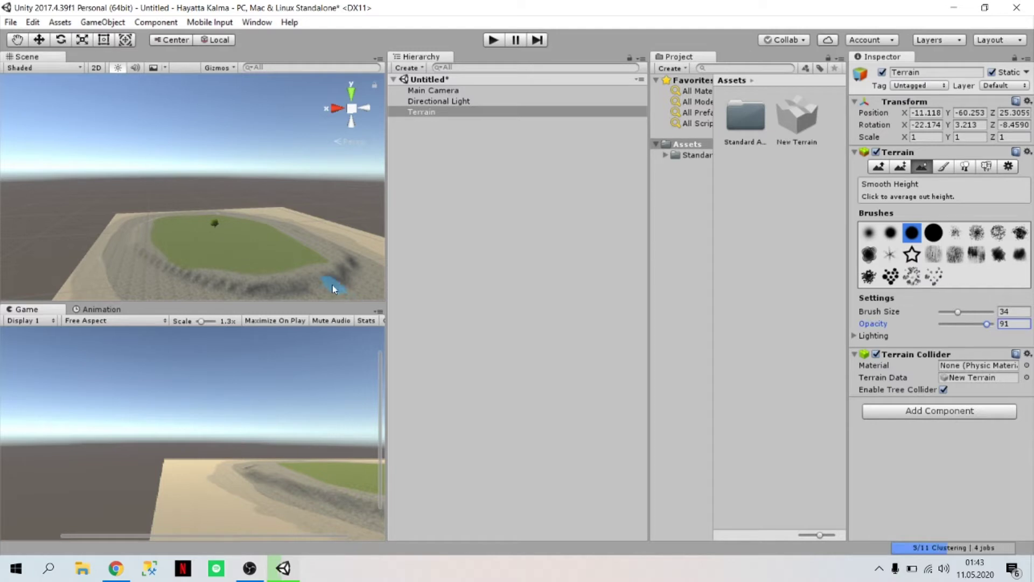
pyautogui.click(317, 284)
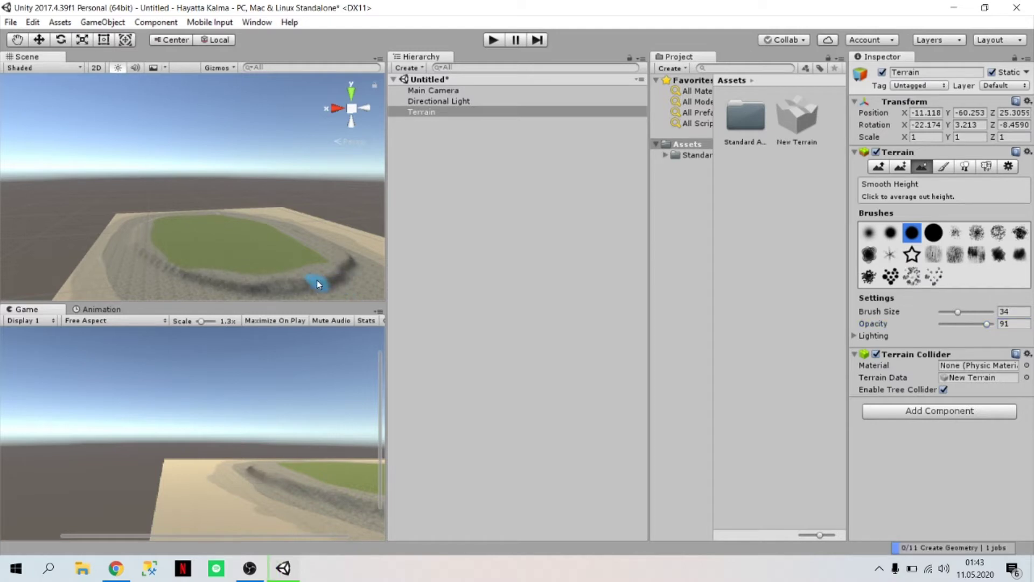
pyautogui.moveTo(317, 284); pyautogui.dragTo(302, 287)
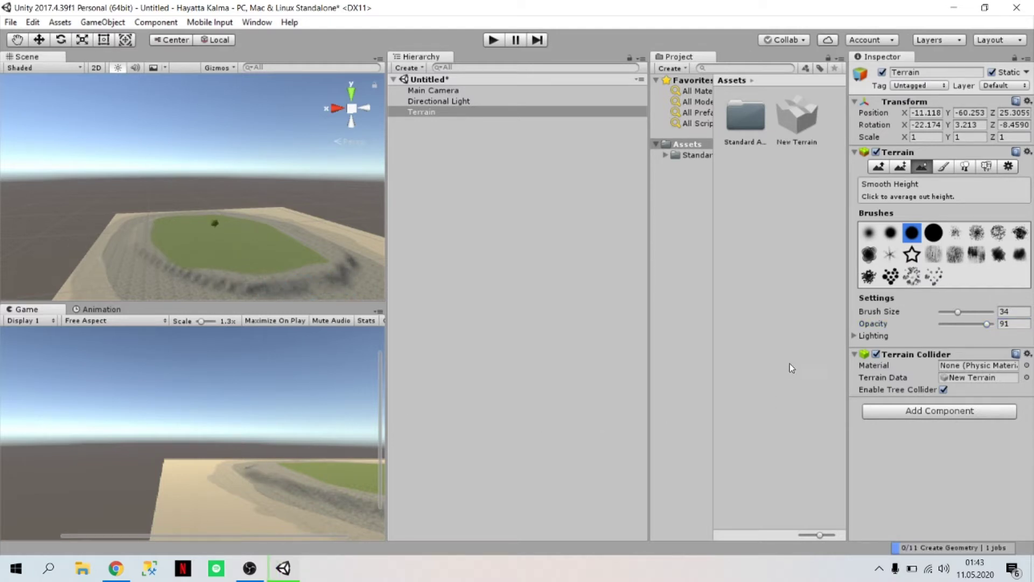
pyautogui.click(942, 167)
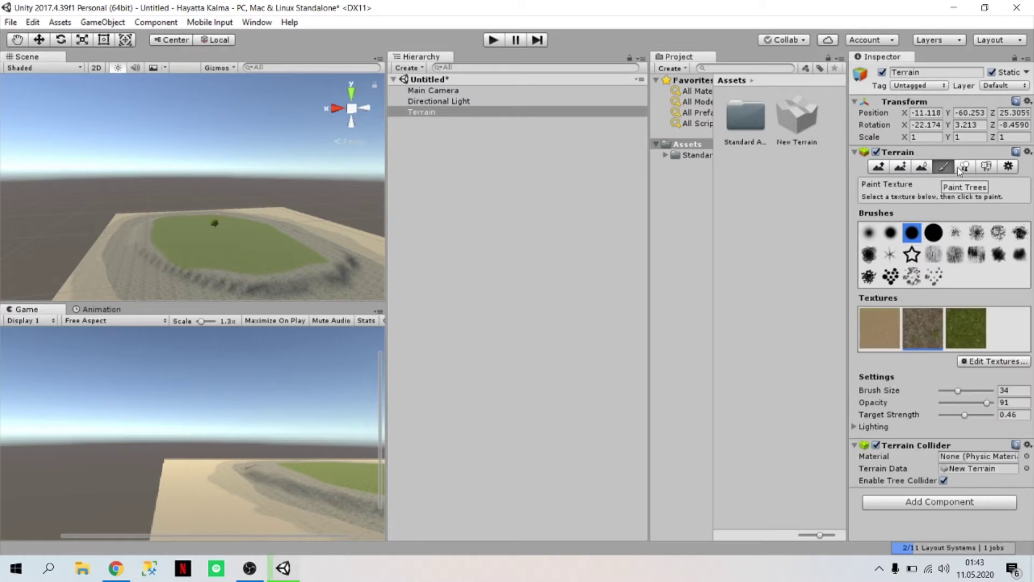
# - Set the tree Brush Size to 56 and paint broadleaf trees across the grassy island
pyautogui.click(965, 167)
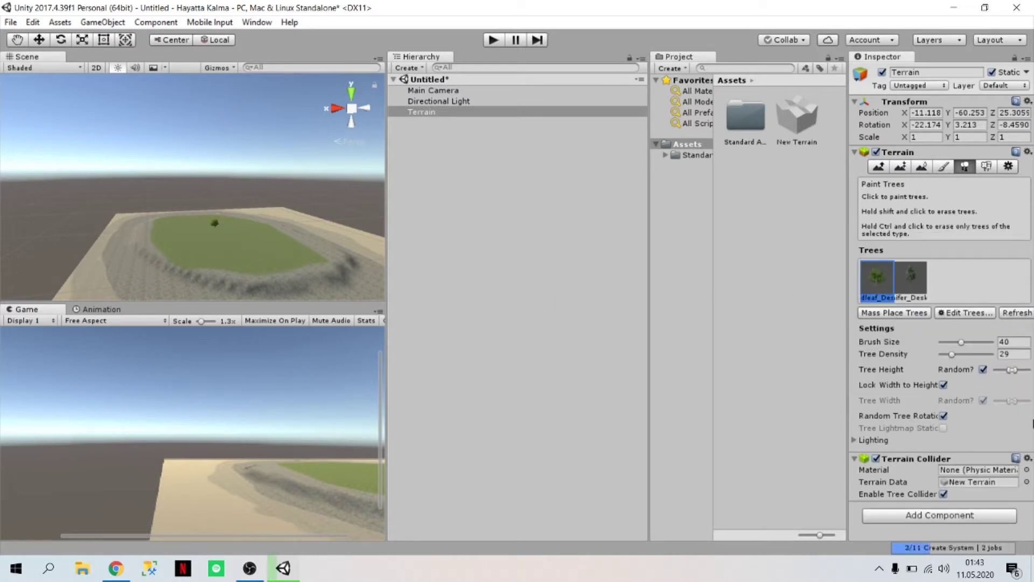
pyautogui.moveTo(962, 342); pyautogui.dragTo(969, 342)
pyautogui.moveTo(237, 277)
pyautogui.mouseDown()
pyautogui.moveTo(249, 233)
pyautogui.moveTo(182, 224)
pyautogui.moveTo(278, 263)
pyautogui.mouseUp()
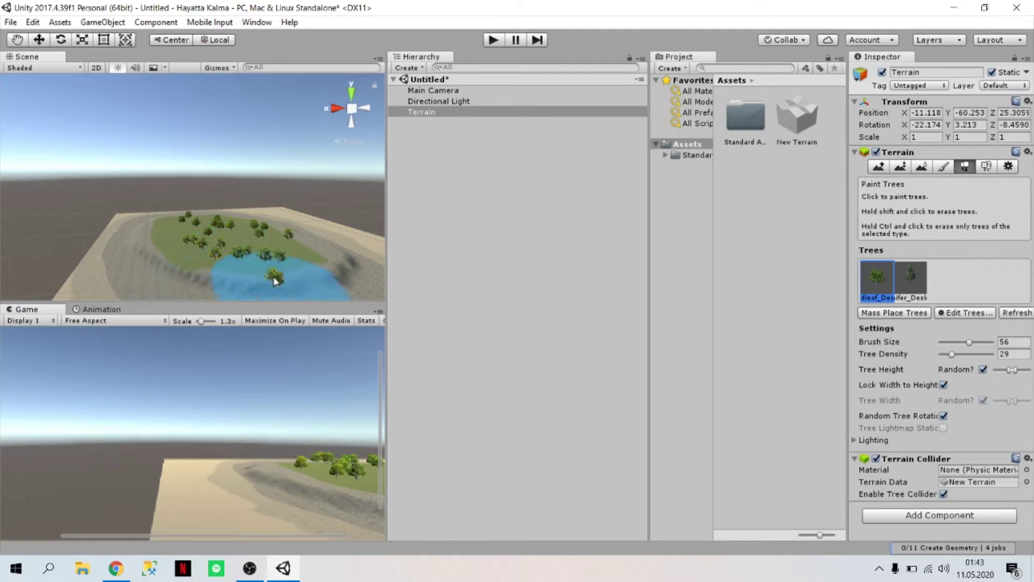
pyautogui.click(969, 316)
# - Add Palm_Desktop, found by searching 'palm', as a new tree type
pyautogui.click(972, 316)
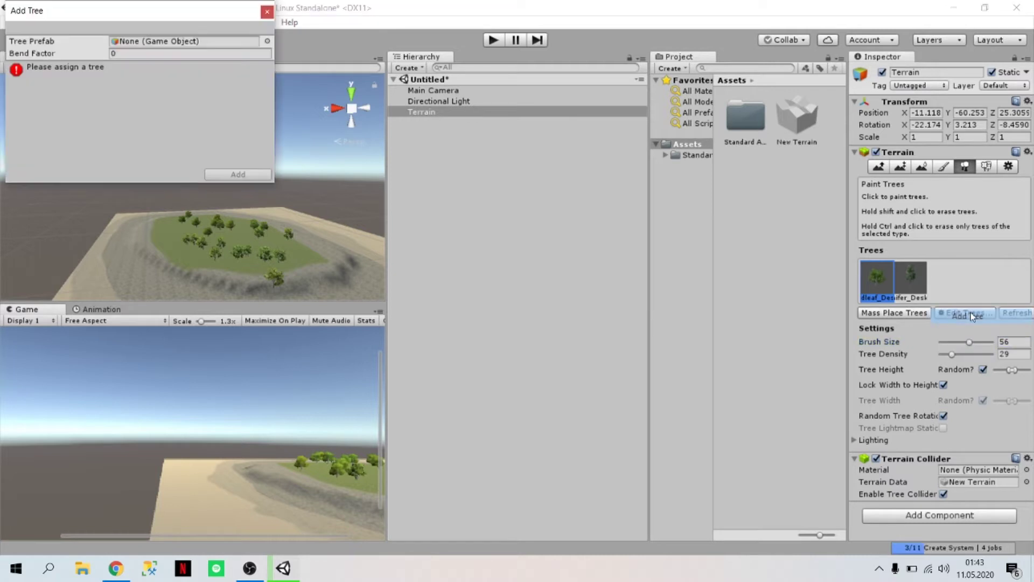
pyautogui.click(267, 41)
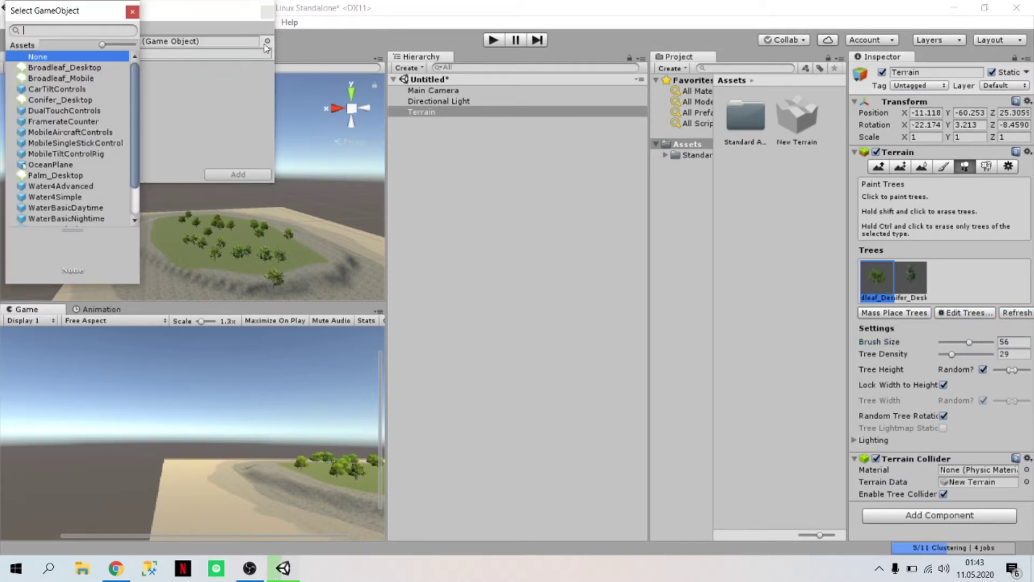
pyautogui.write('palm')
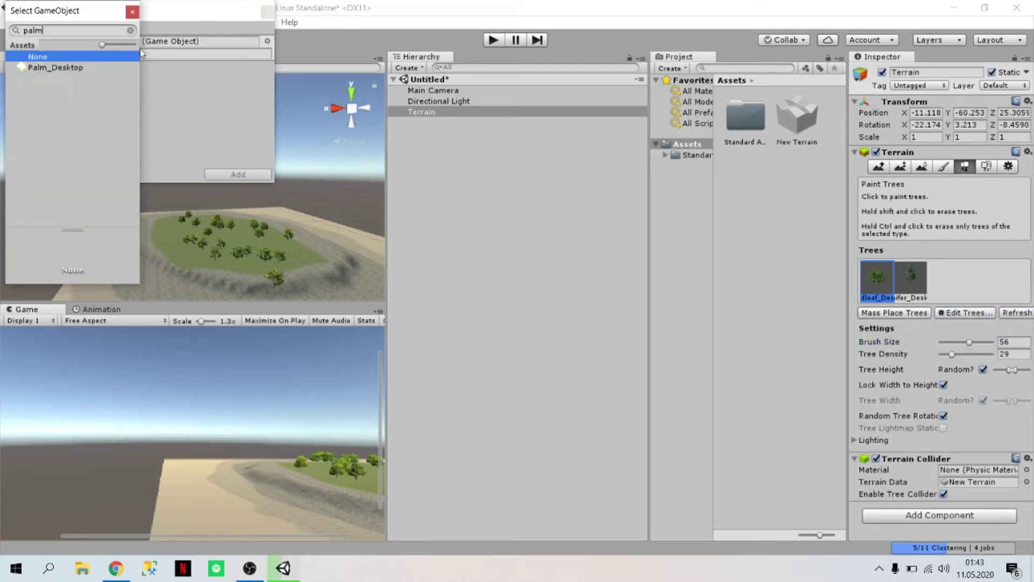
pyautogui.click(79, 67)
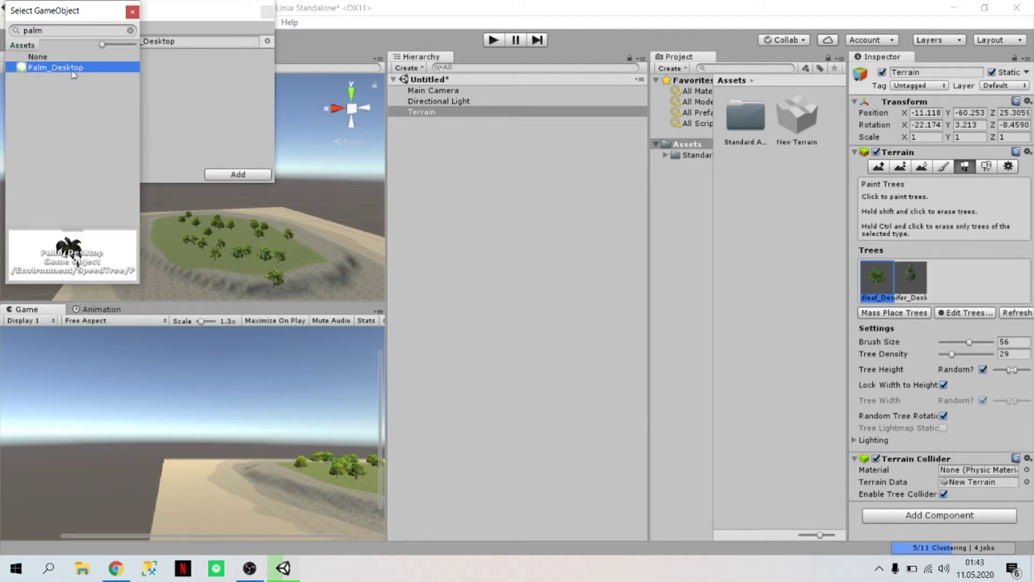
pyautogui.doubleClick(80, 68)
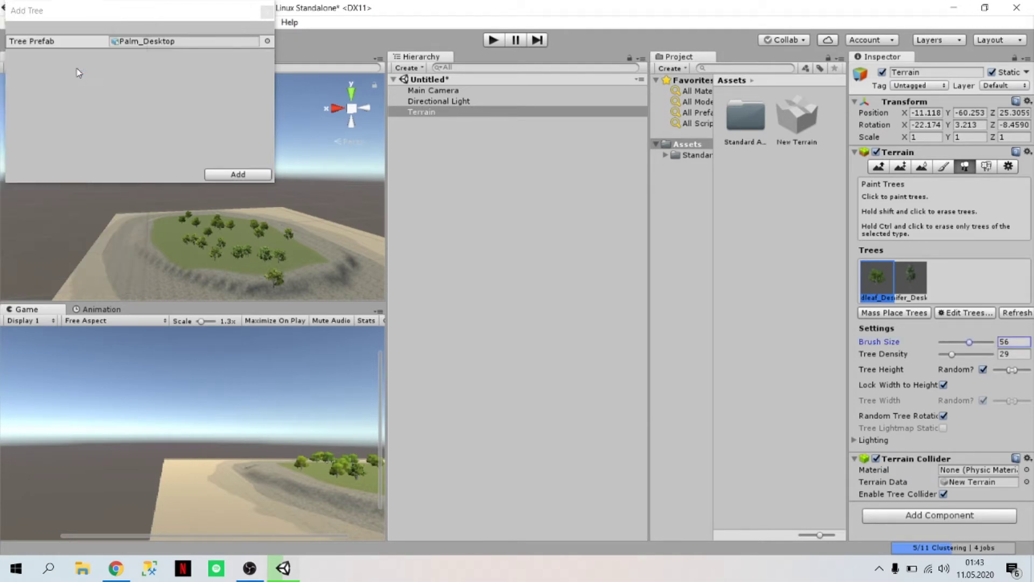
pyautogui.click(235, 176)
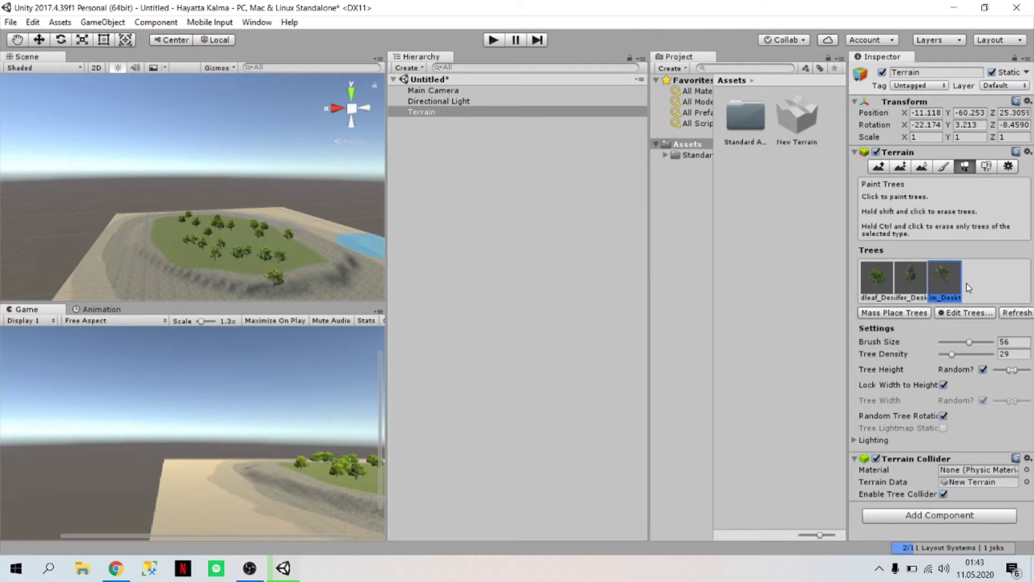
# - Paint palm trees along the lower shoreline at Brush Size 34 and Tree Density 17
pyautogui.scroll(-1, 178, 248)
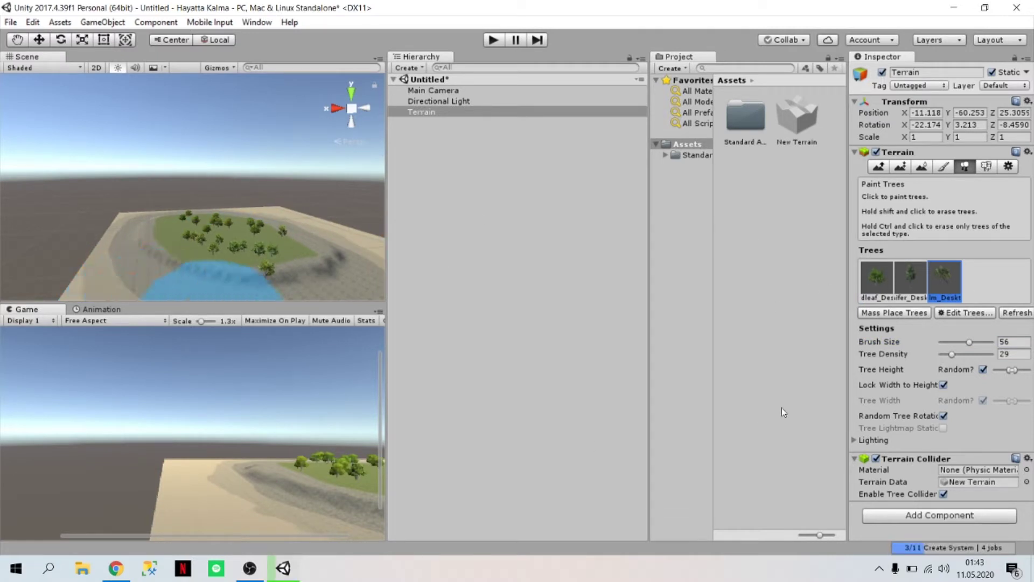
pyautogui.click(959, 341)
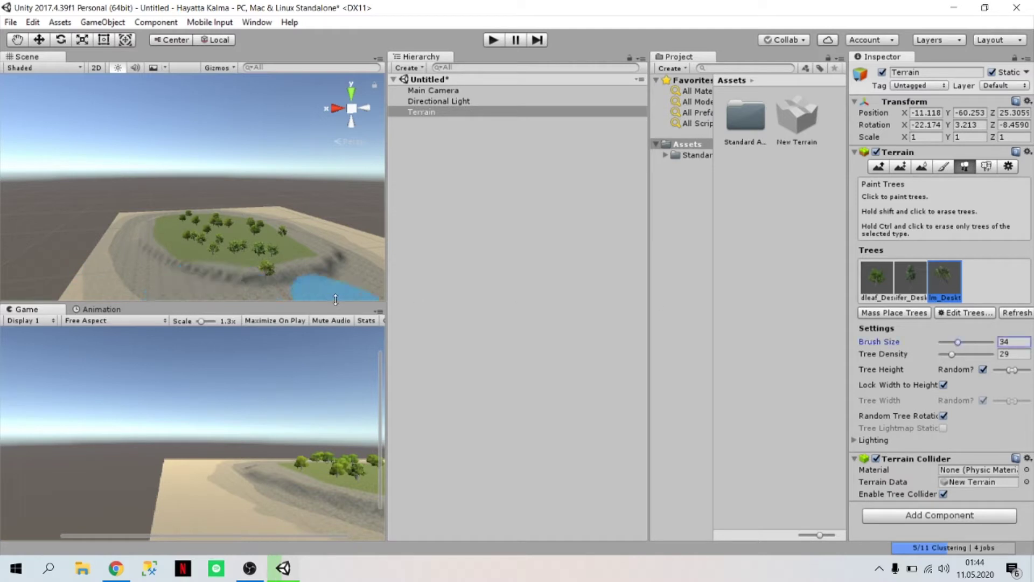
pyautogui.click(168, 279)
pyautogui.moveTo(213, 295); pyautogui.dragTo(332, 296)
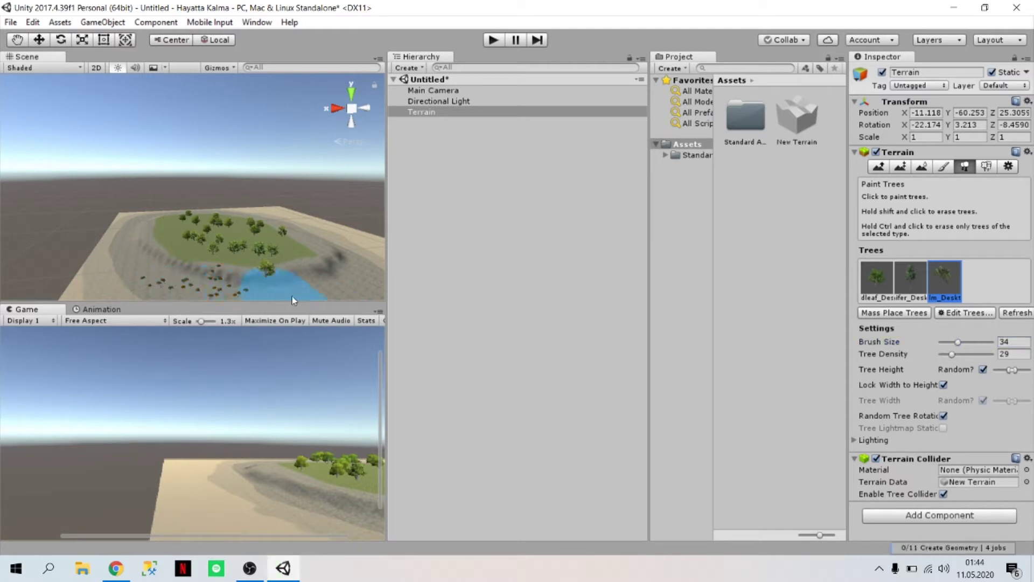
pyautogui.moveTo(950, 356); pyautogui.dragTo(944, 350)
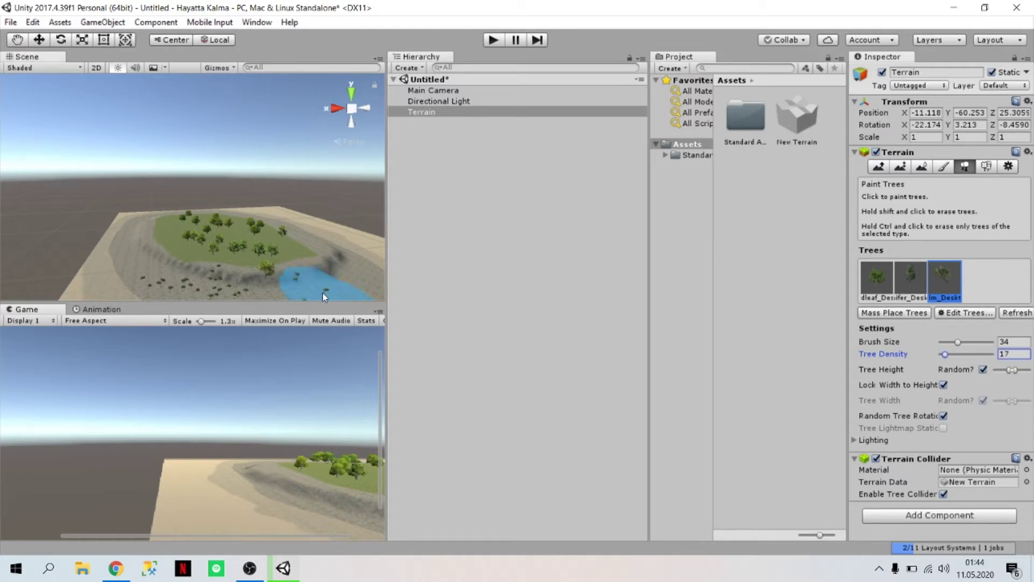
pyautogui.moveTo(322, 293); pyautogui.dragTo(364, 273)
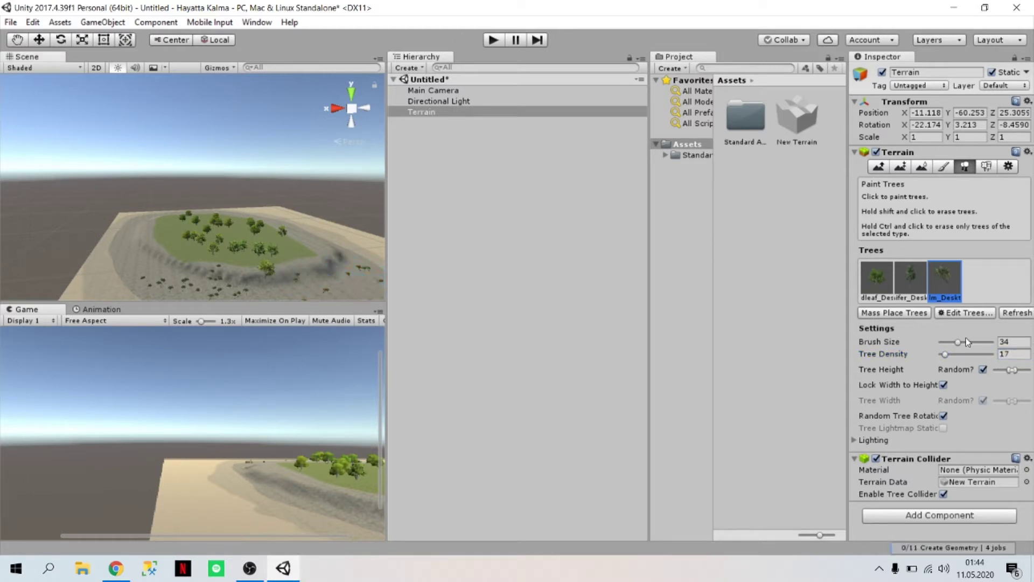
# - Paint palms along the island's far shore with Brush Size set to 26
pyautogui.moveTo(958, 343); pyautogui.dragTo(944, 342)
pyautogui.scroll(2, 233, 237)
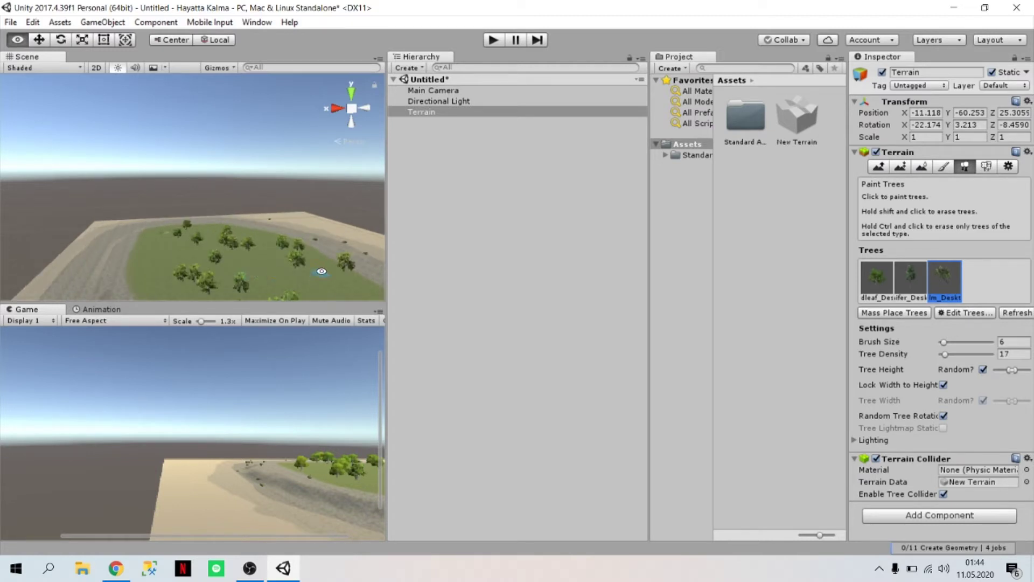
pyautogui.keyDown('alt'); pyautogui.moveTo(351, 273); pyautogui.dragTo(123, 244); pyautogui.keyUp('alt')
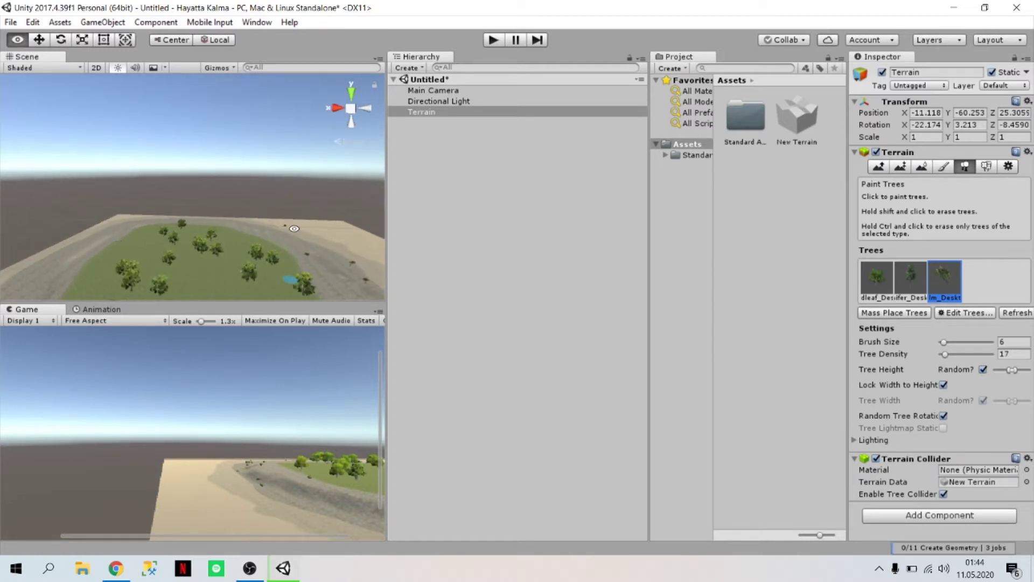
pyautogui.keyDown('alt'); pyautogui.moveTo(344, 273); pyautogui.dragTo(332, 282); pyautogui.keyUp('alt')
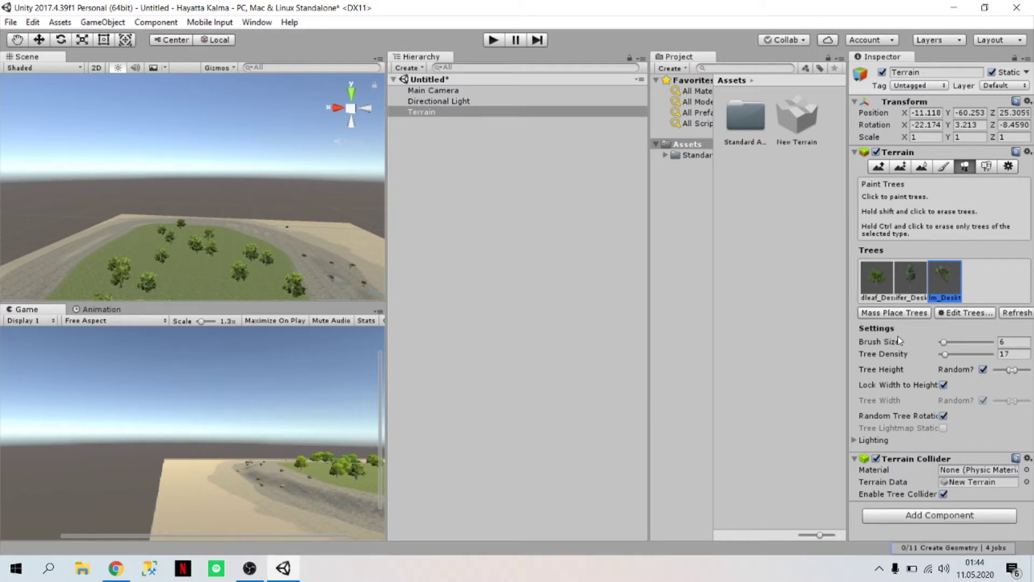
pyautogui.moveTo(944, 343); pyautogui.dragTo(954, 343)
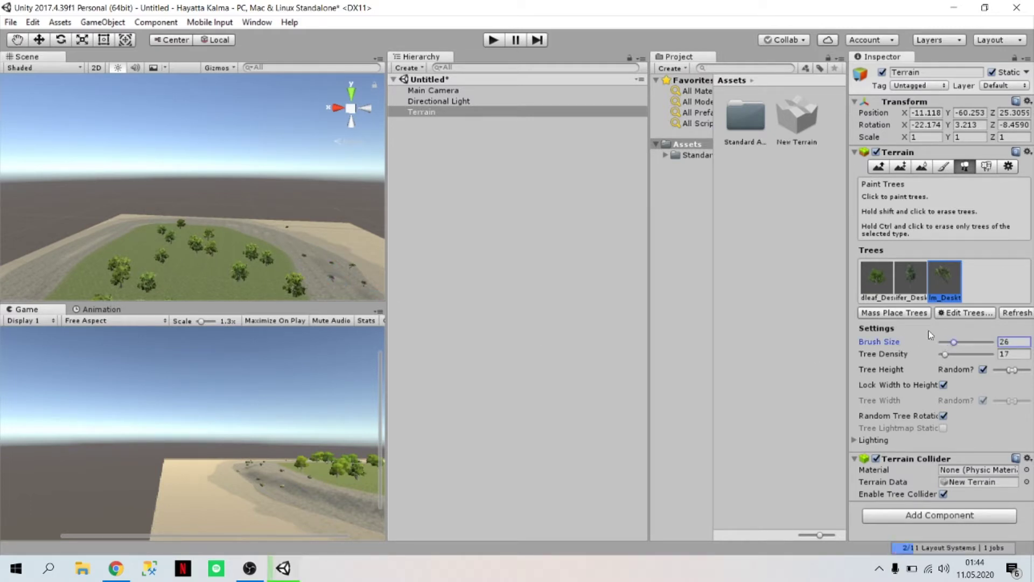
pyautogui.moveTo(296, 246); pyautogui.dragTo(268, 237)
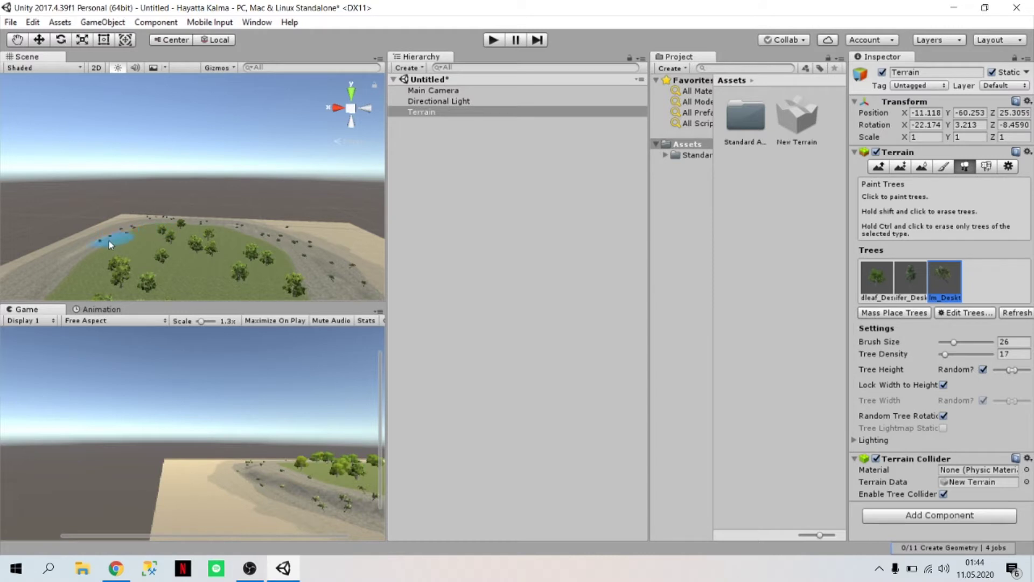
pyautogui.scroll(-1, 79, 256)
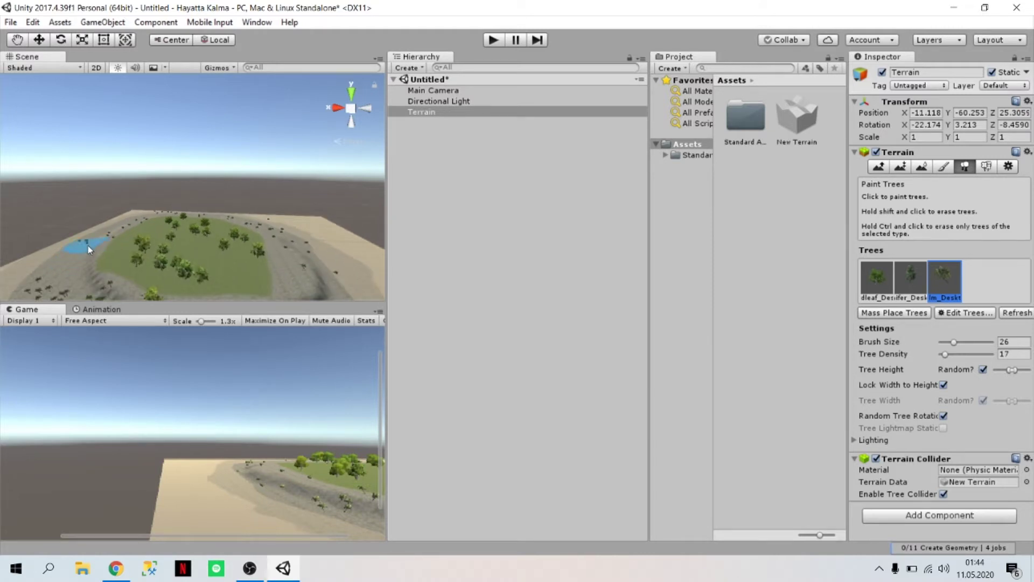
pyautogui.scroll(-5, 91, 258)
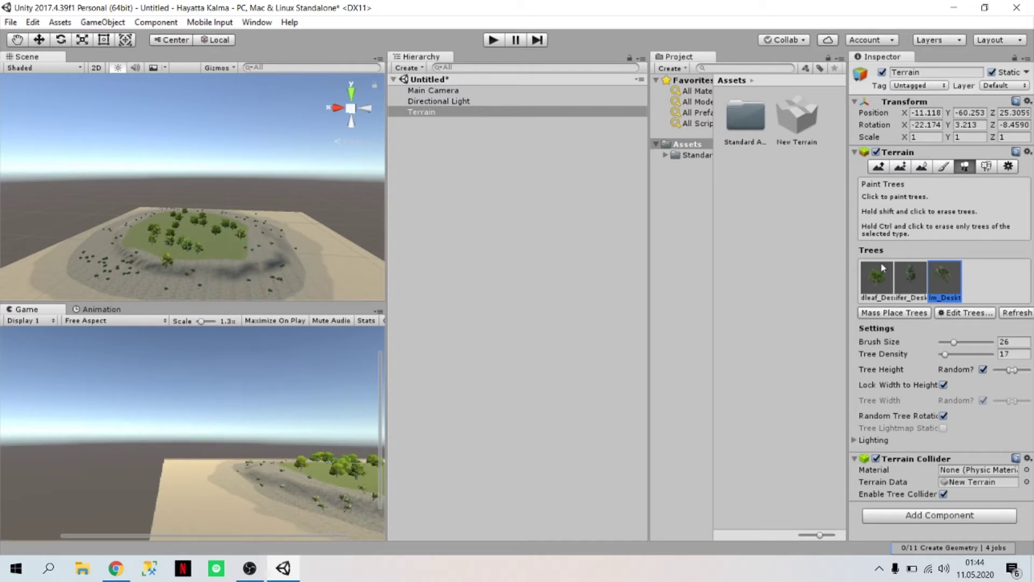
pyautogui.click(883, 279)
# - Select the conifer tree and paint conifers across the island toward its front edge
pyautogui.click(911, 279)
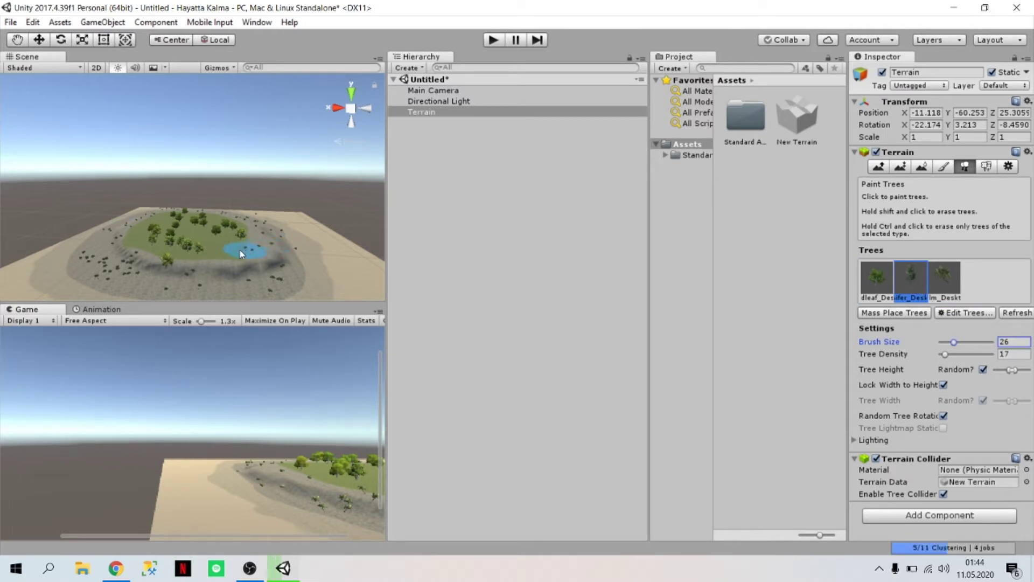
pyautogui.moveTo(225, 249)
pyautogui.mouseDown()
pyautogui.moveTo(188, 235)
pyautogui.moveTo(208, 263)
pyautogui.moveTo(145, 235)
pyautogui.mouseUp()
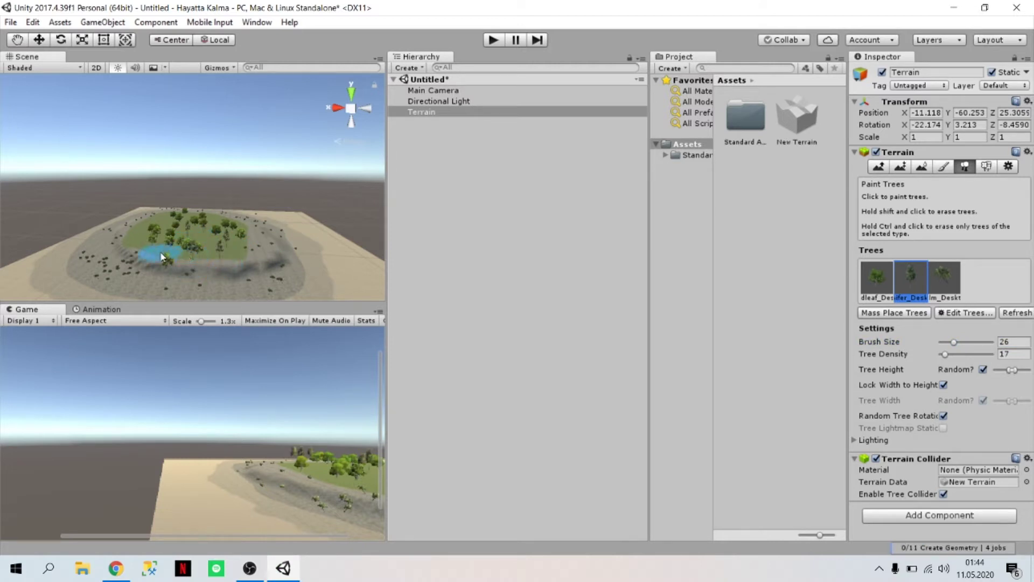
pyautogui.scroll(2, 215, 241)
pyautogui.scroll(3, 215, 244)
pyautogui.click(133, 244)
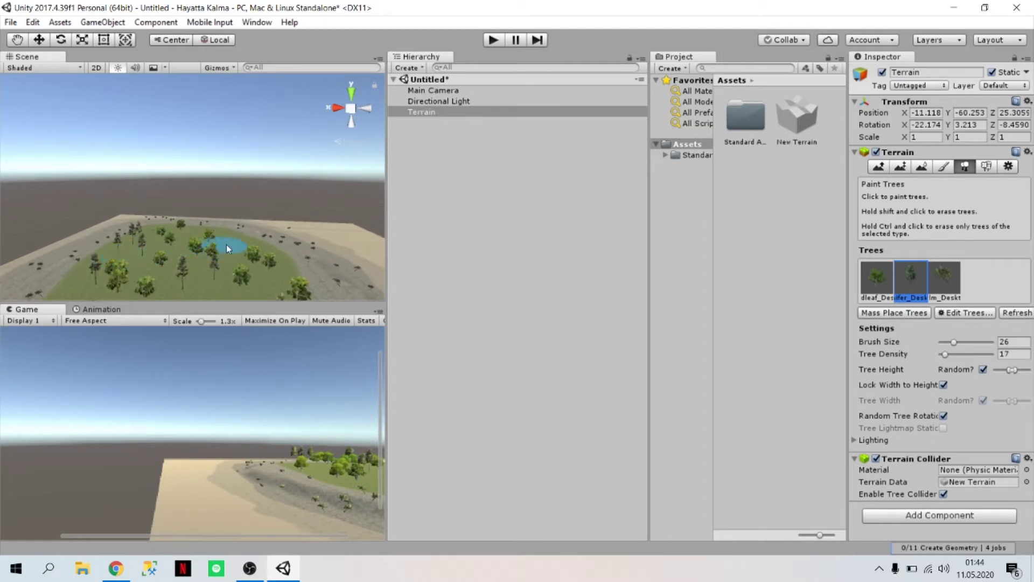
pyautogui.moveTo(198, 271); pyautogui.dragTo(219, 289)
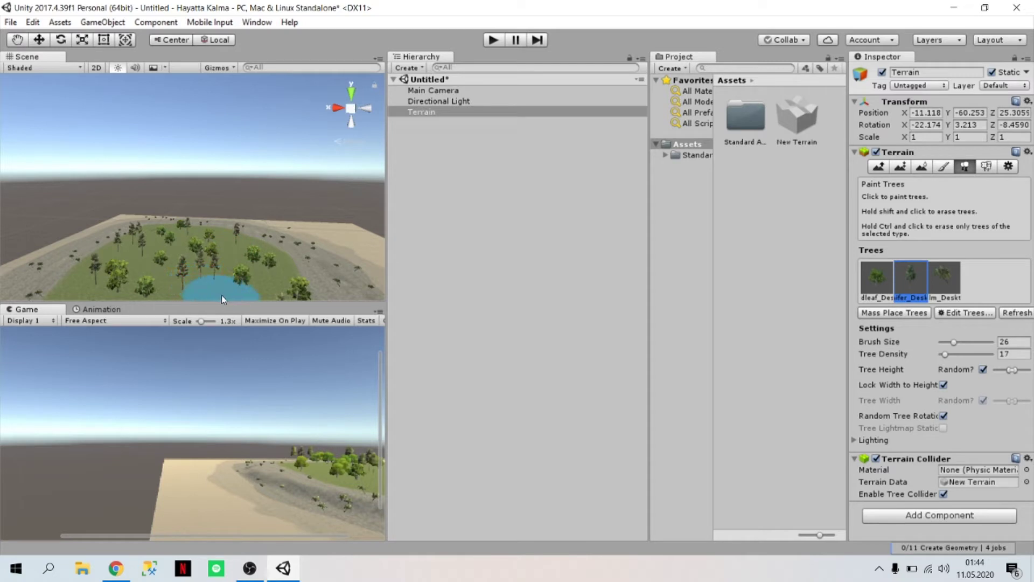
# - Paint many more conifers over the island's grass among the broadleaf trees
pyautogui.scroll(-1, 219, 287)
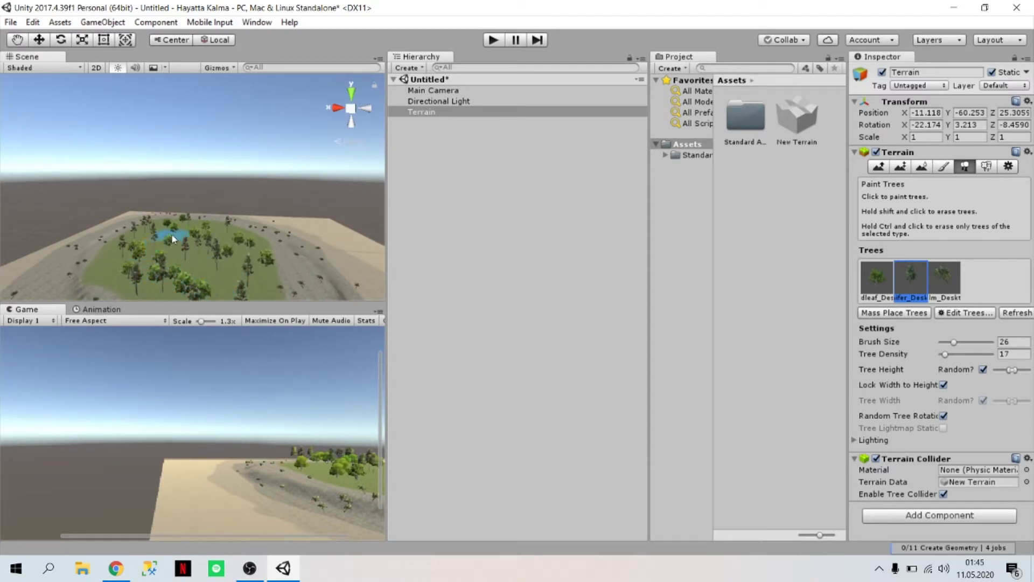
pyautogui.scroll(3, 199, 250)
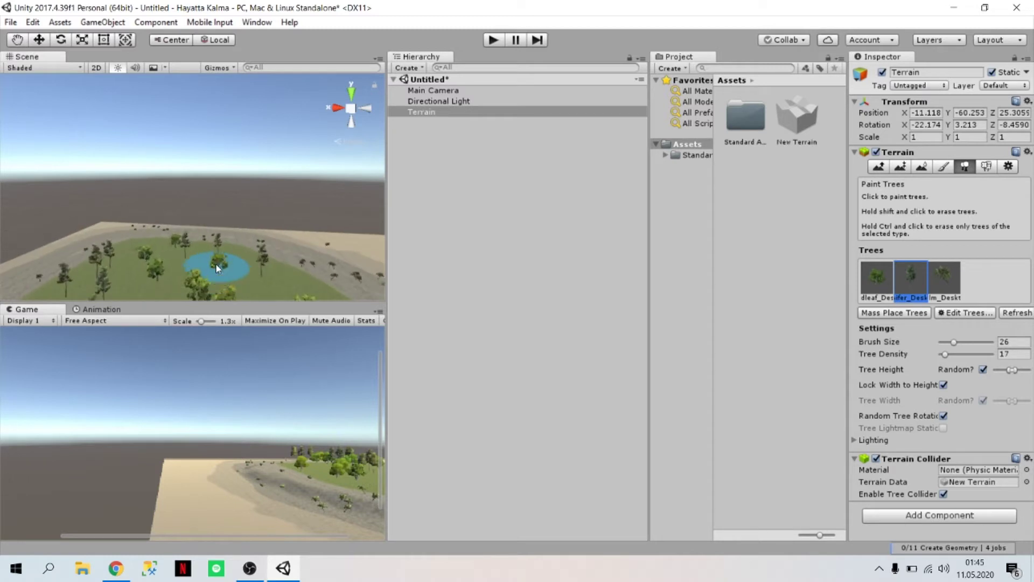
pyautogui.moveTo(235, 272)
pyautogui.mouseDown()
pyautogui.moveTo(166, 284)
pyautogui.moveTo(260, 274)
pyautogui.moveTo(270, 286)
pyautogui.mouseUp()
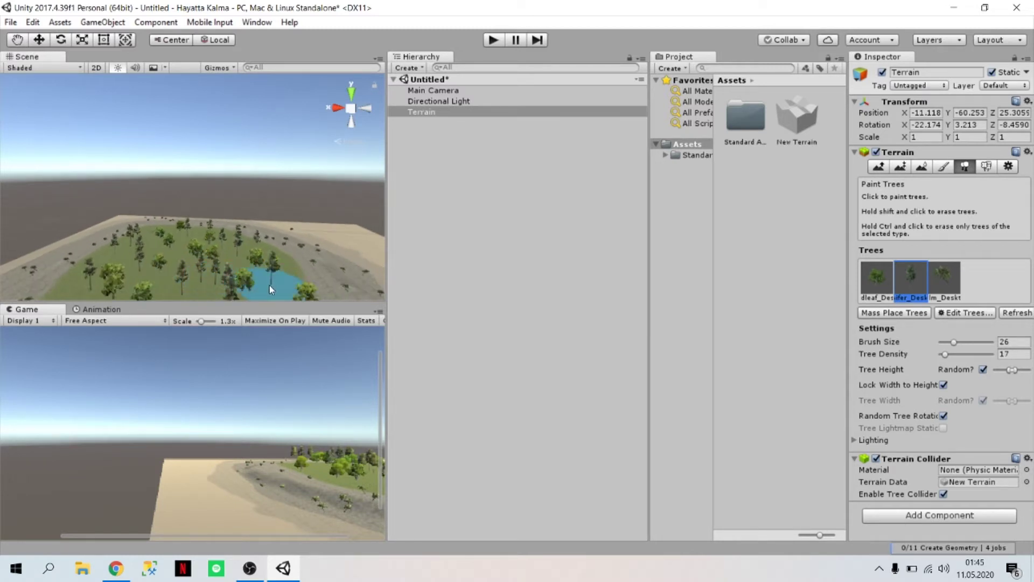
pyautogui.scroll(-2, 270, 286)
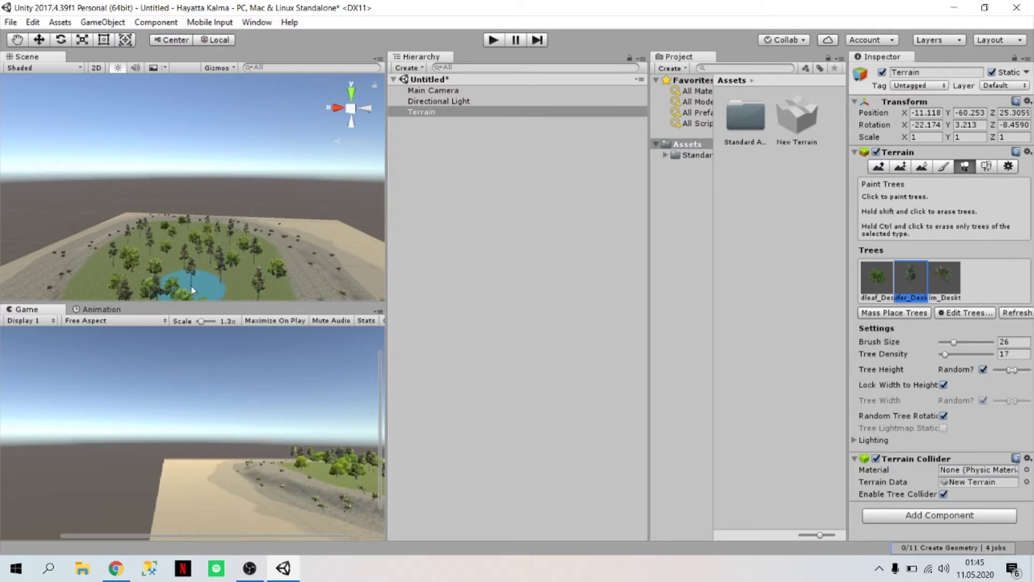
pyautogui.keyDown('alt'); pyautogui.moveTo(193, 291); pyautogui.dragTo(181, 280); pyautogui.keyUp('alt')
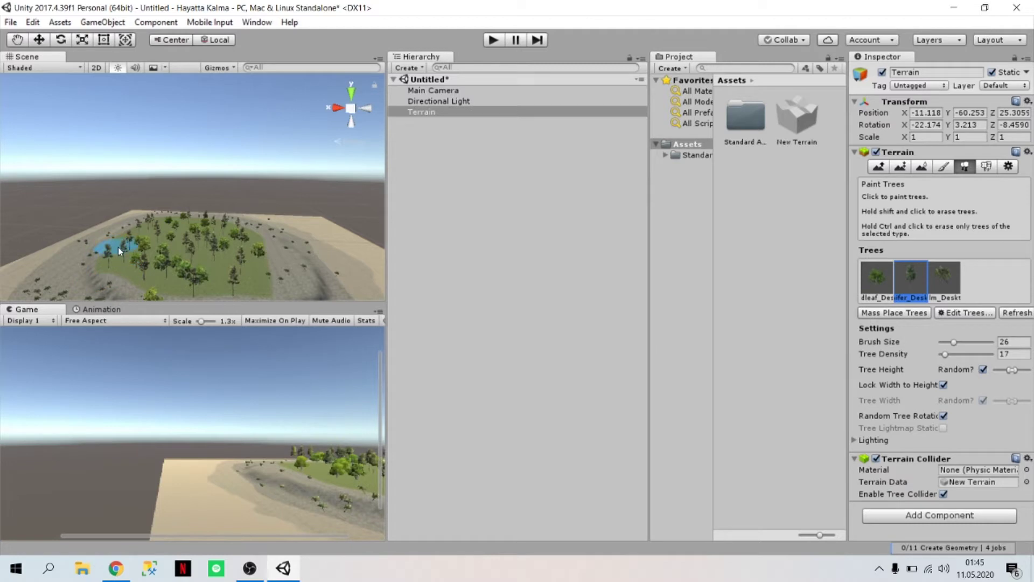
pyautogui.moveTo(139, 269)
pyautogui.keyDown('alt'); pyautogui.mouseDown()
pyautogui.moveTo(237, 267)
pyautogui.moveTo(250, 250)
pyautogui.mouseUp(); pyautogui.keyUp('alt')
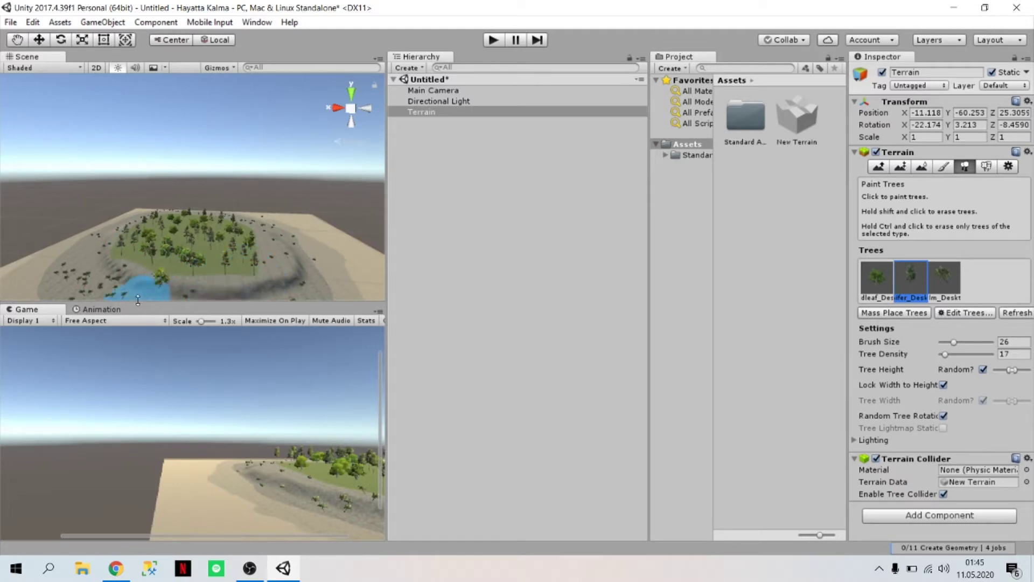
pyautogui.click(879, 278)
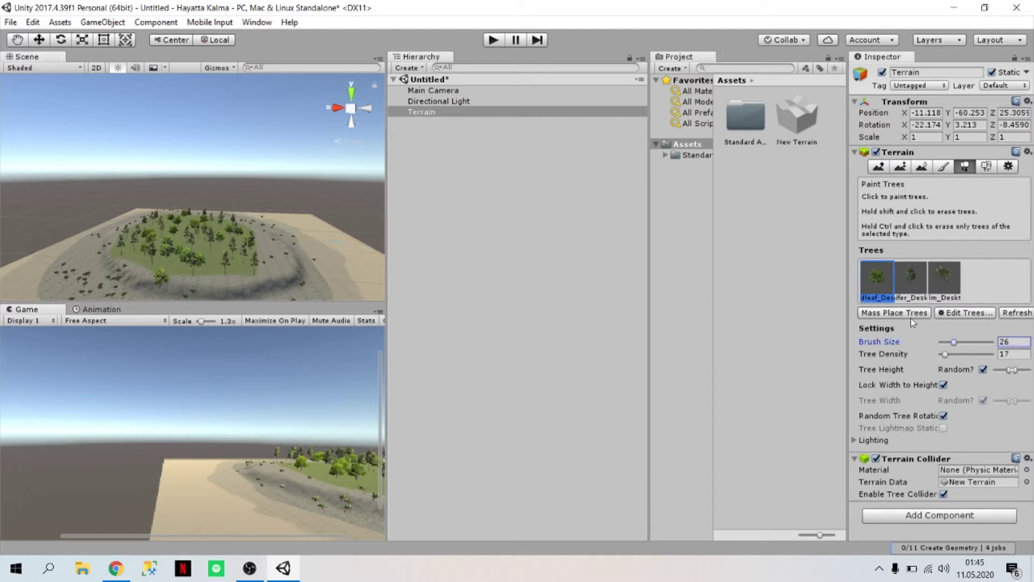
# - Select the conifer tree and place extra trees on the island interior and lake area
pyautogui.scroll(4, 154, 286)
pyautogui.moveTo(160, 276)
pyautogui.mouseDown(button='middle')
pyautogui.moveTo(107, 285)
pyautogui.moveTo(229, 277)
pyautogui.moveTo(153, 283)
pyautogui.moveTo(223, 289)
pyautogui.mouseUp(button='middle')
pyautogui.scroll(-2, 155, 283)
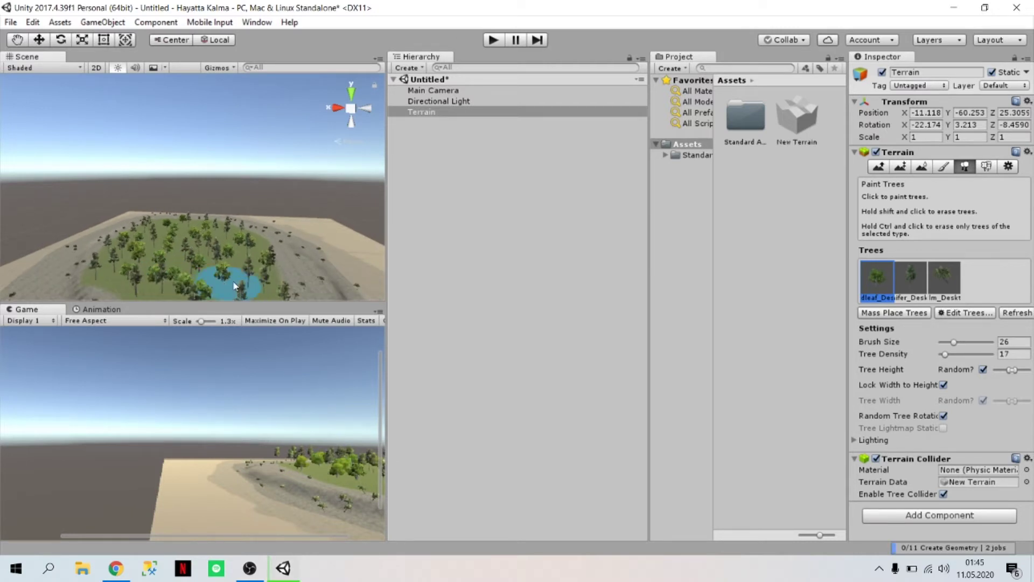
pyautogui.moveTo(225, 289); pyautogui.dragTo(150, 296, button='middle')
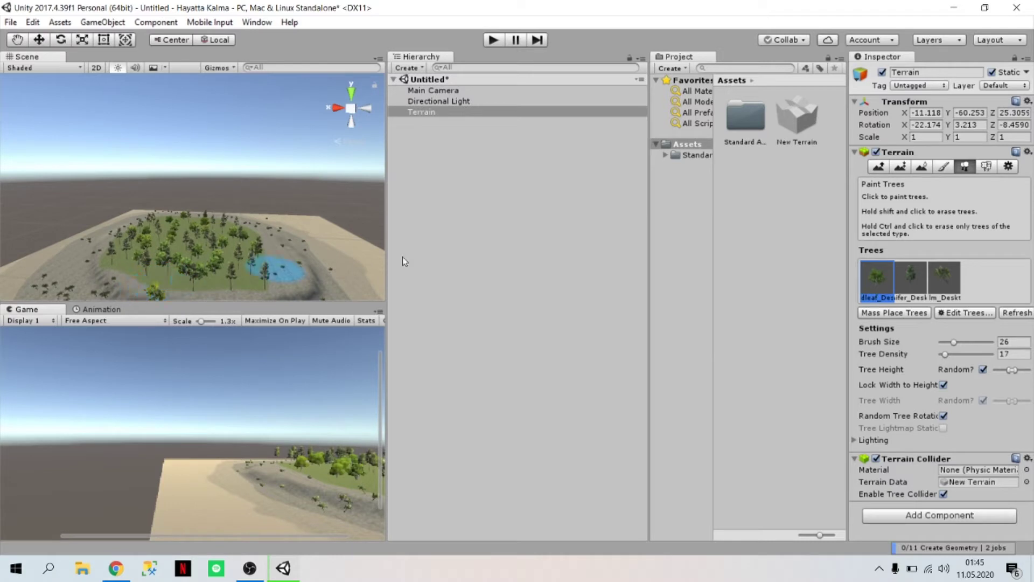
pyautogui.click(915, 286)
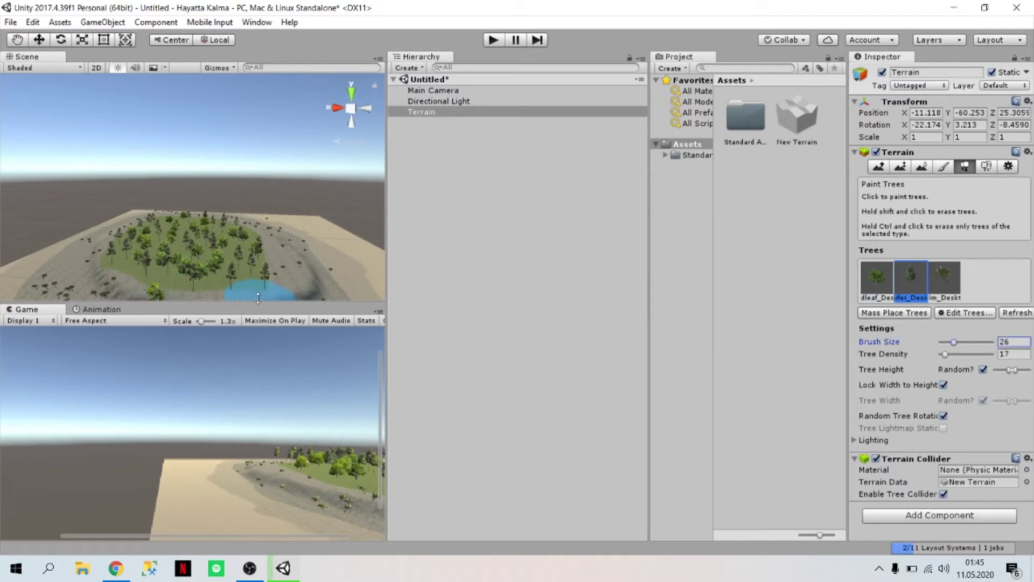
pyautogui.scroll(-2, 136, 273)
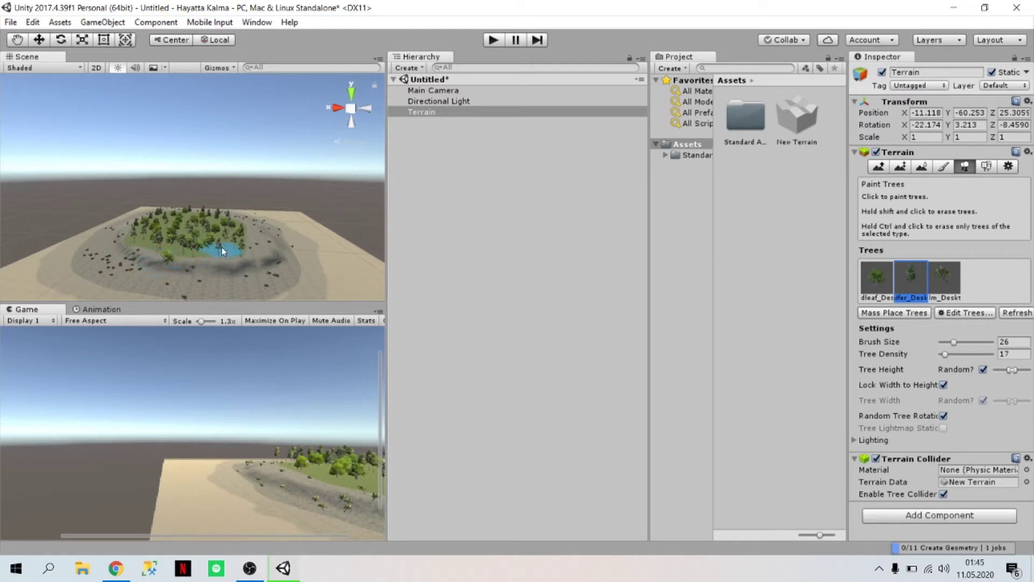
pyautogui.scroll(5, 221, 247)
pyautogui.click(174, 281)
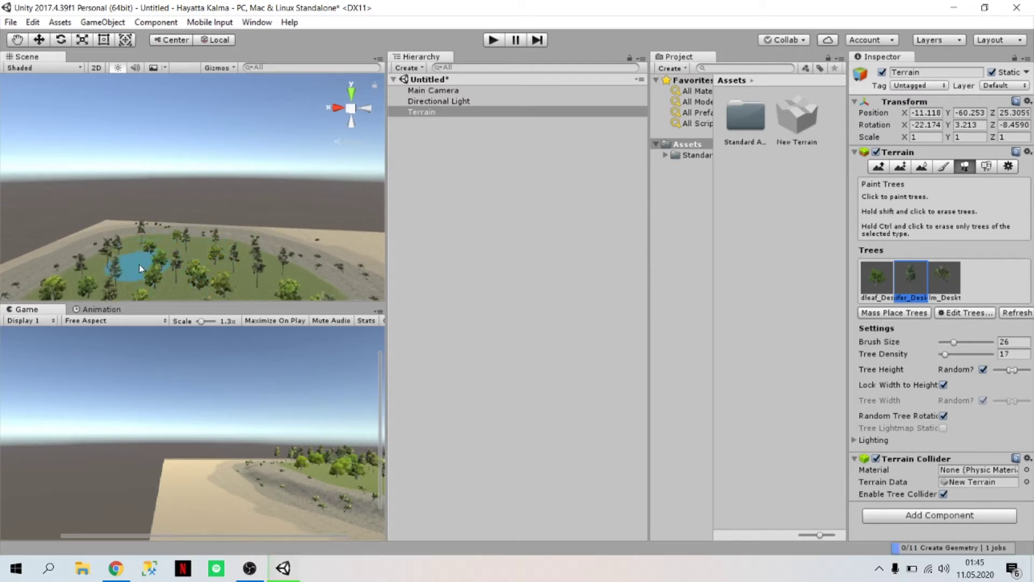
pyautogui.click(139, 264)
pyautogui.scroll(-4, 195, 260)
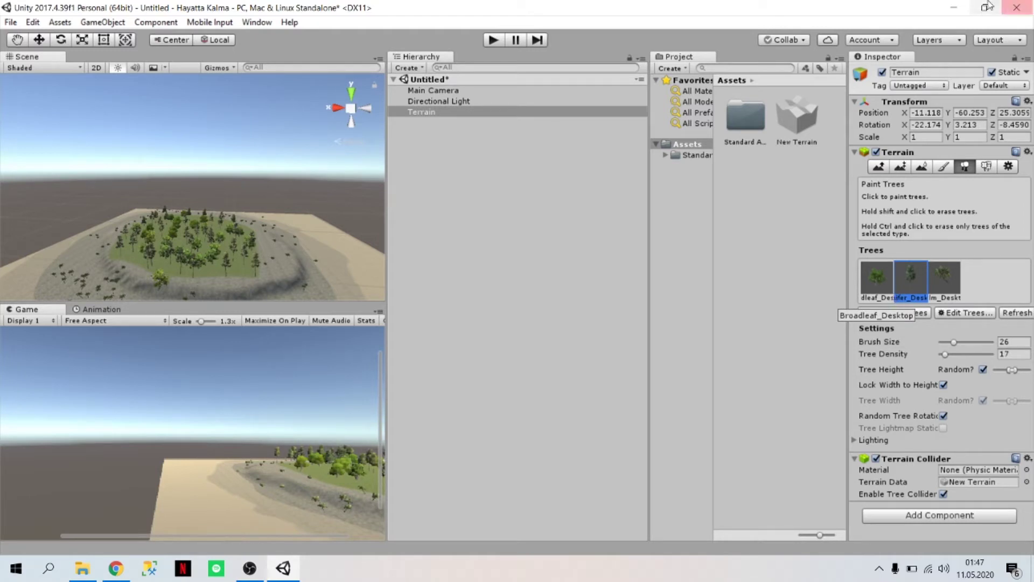
# - In Paint Details, add GrassFrond02AlbedoAlpha as a grass texture detail
pyautogui.click(986, 168)
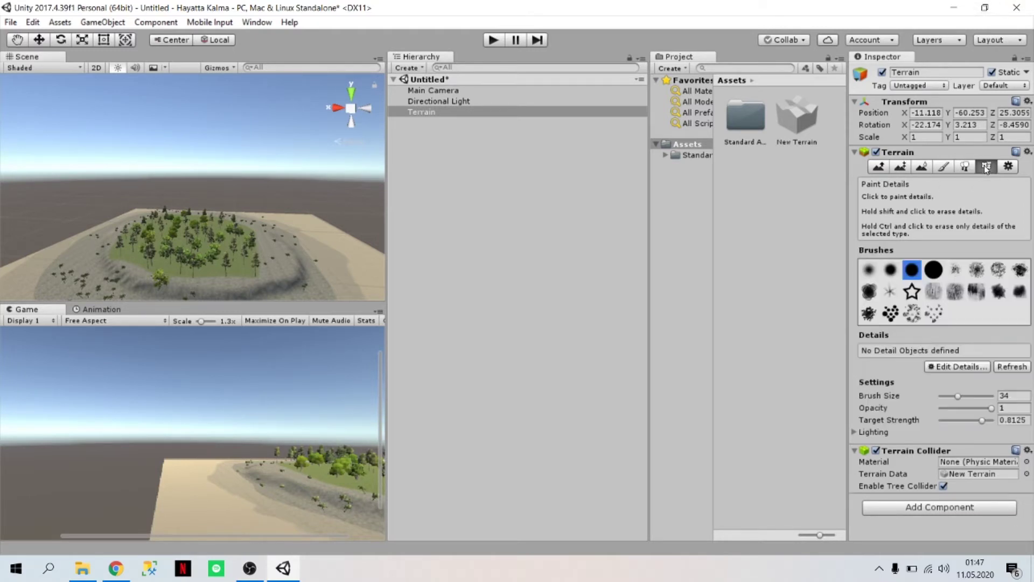
pyautogui.click(956, 368)
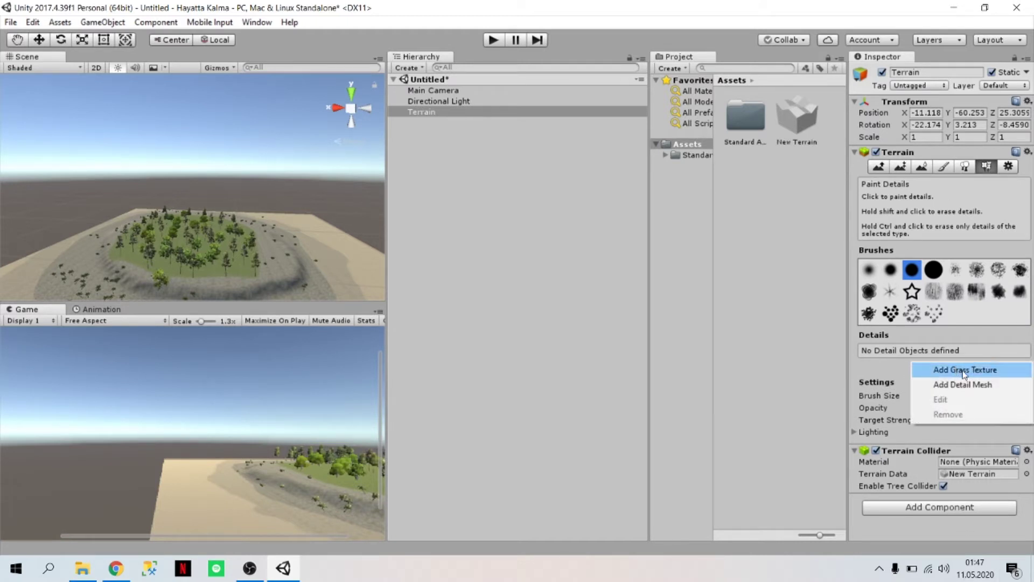
pyautogui.click(1005, 372)
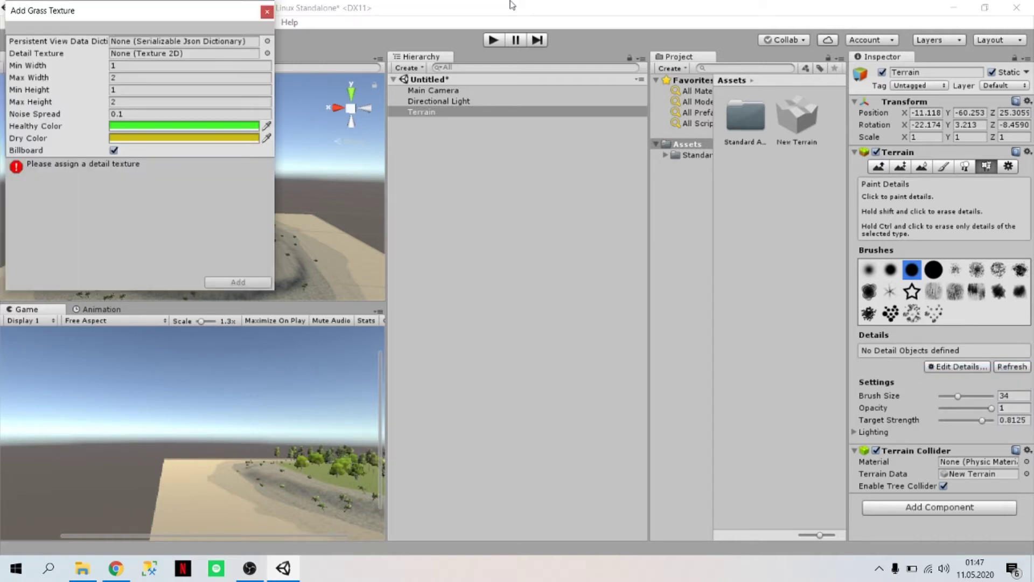
pyautogui.click(266, 53)
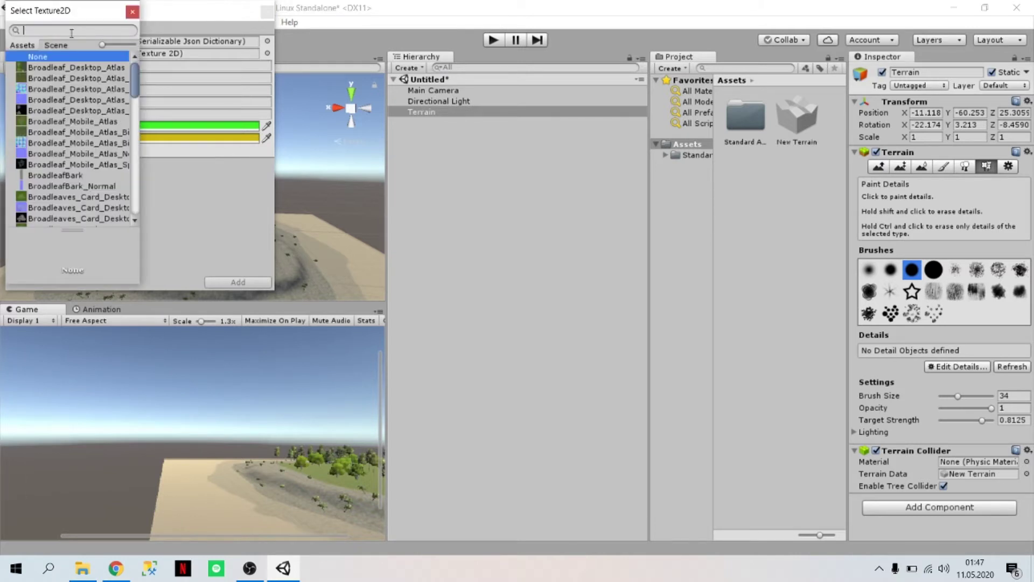
pyautogui.write('grass')
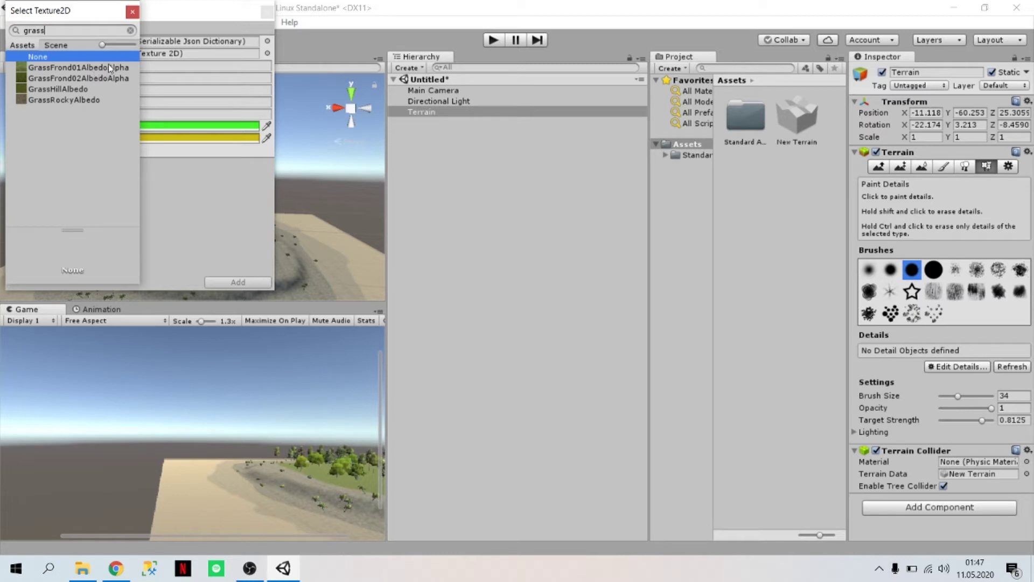
pyautogui.click(123, 68)
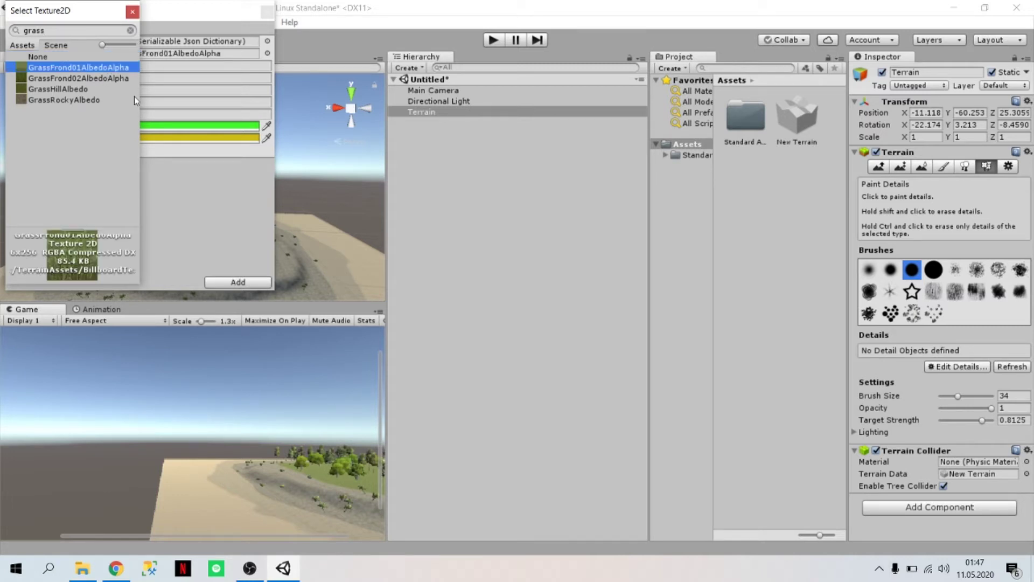
pyautogui.click(120, 78)
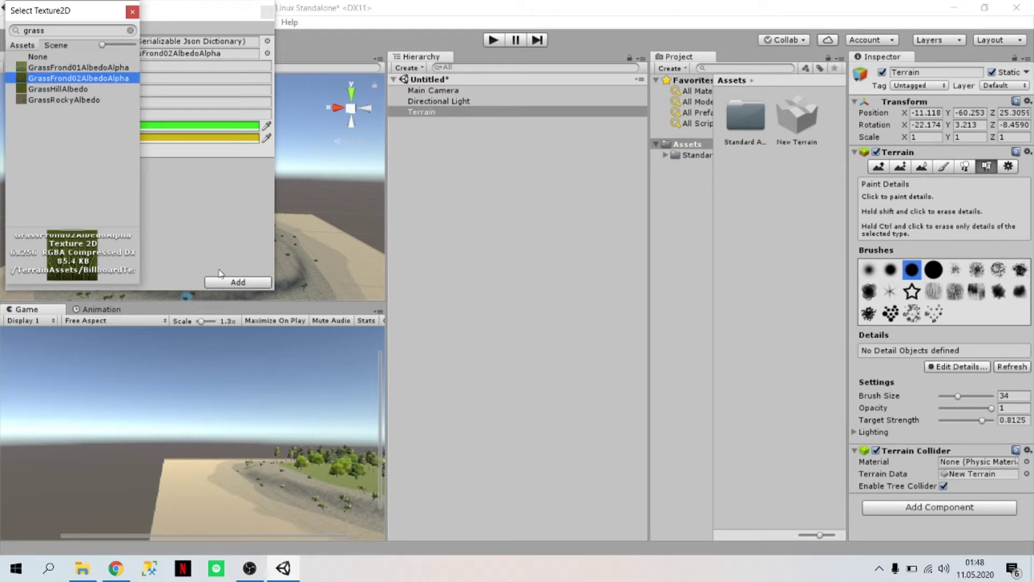
pyautogui.click(244, 282)
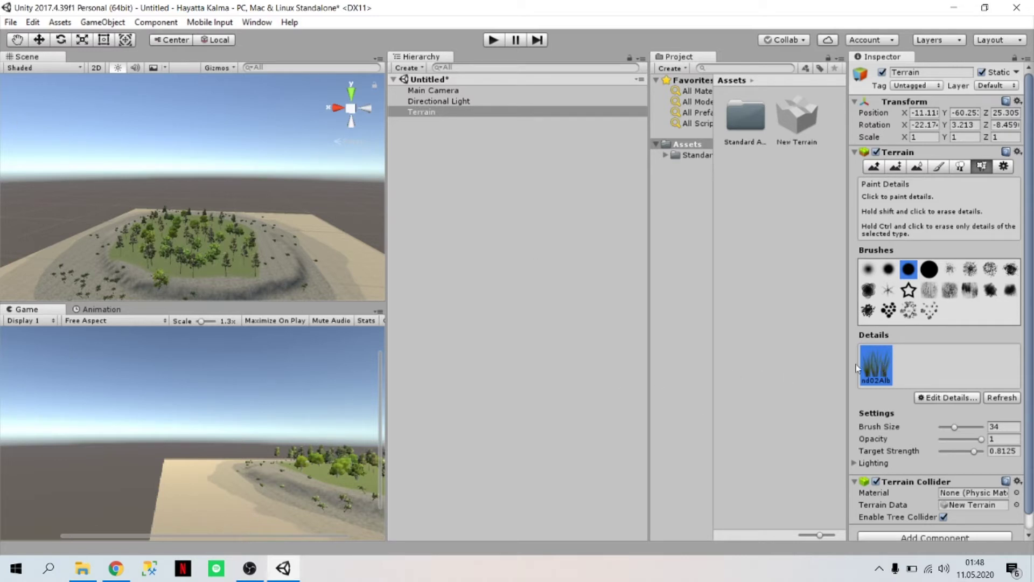
# - Paint grass onto the island's green area and zoom in close over it
pyautogui.click(128, 262)
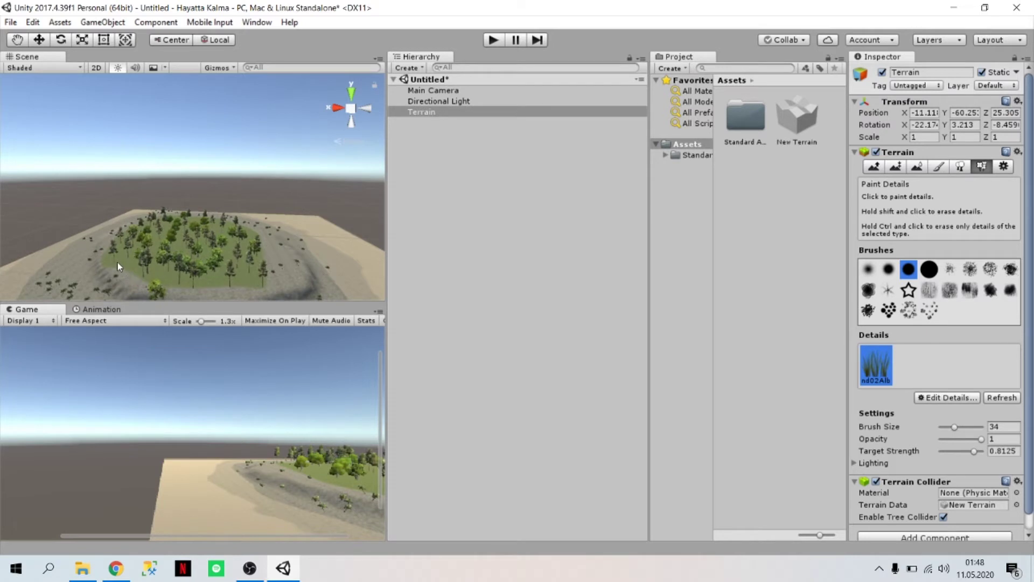
pyautogui.scroll(2, 117, 263)
pyautogui.scroll(3, 172, 275)
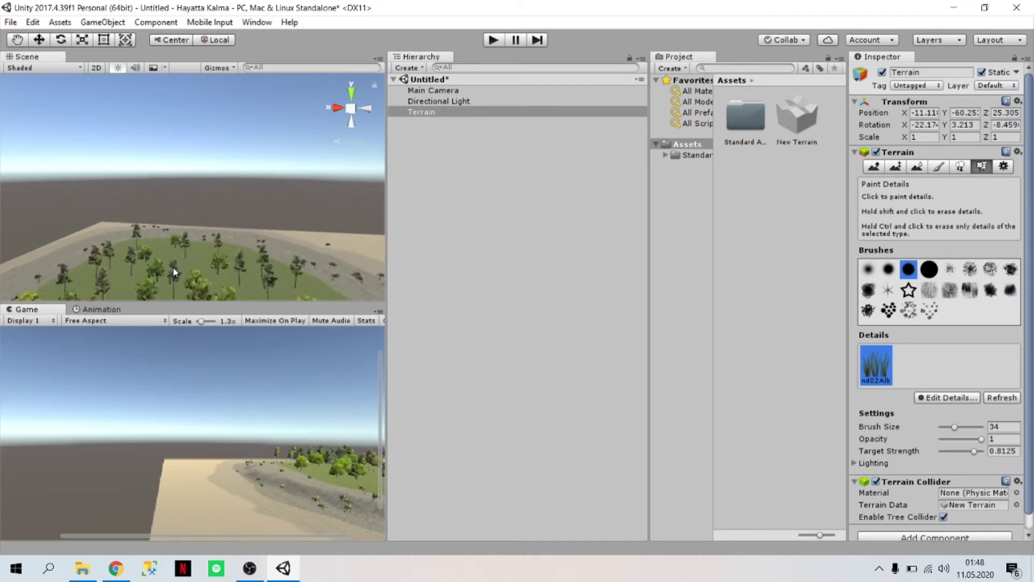
pyautogui.scroll(2, 162, 286)
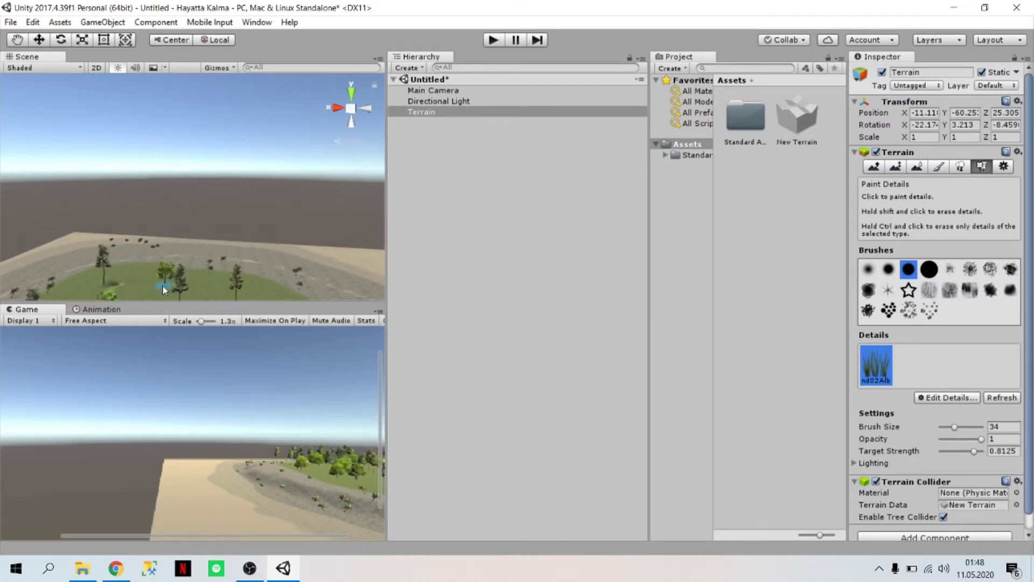
pyautogui.scroll(2, 133, 289)
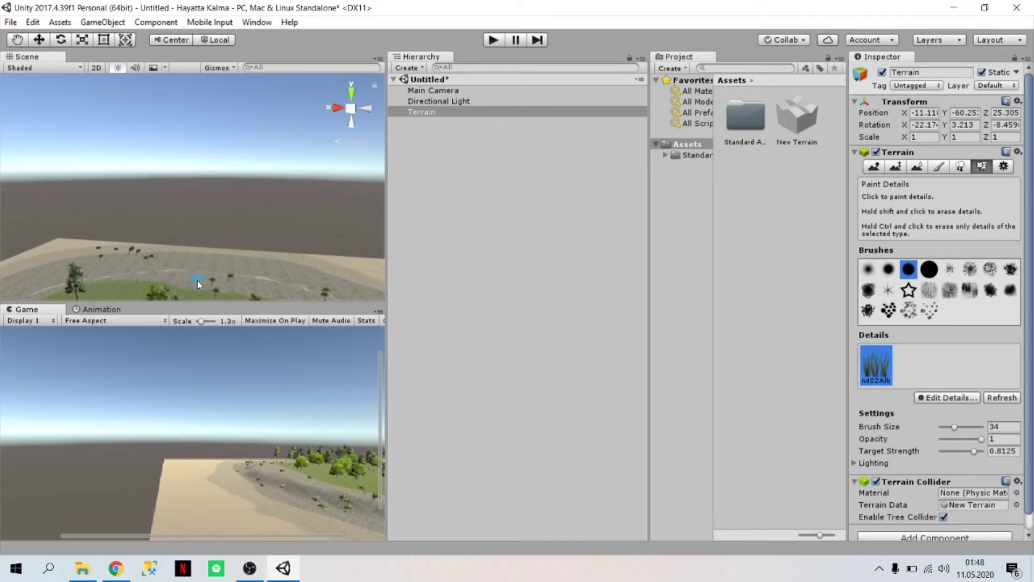
# - Orbit across the island to the trees, view it from Top, then tilt back into perspective
pyautogui.moveTo(197, 280)
pyautogui.keyDown('alt'); pyautogui.mouseDown()
pyautogui.moveTo(135, 294)
pyautogui.moveTo(288, 305)
pyautogui.moveTo(110, 193)
pyautogui.mouseUp(); pyautogui.keyUp('alt')
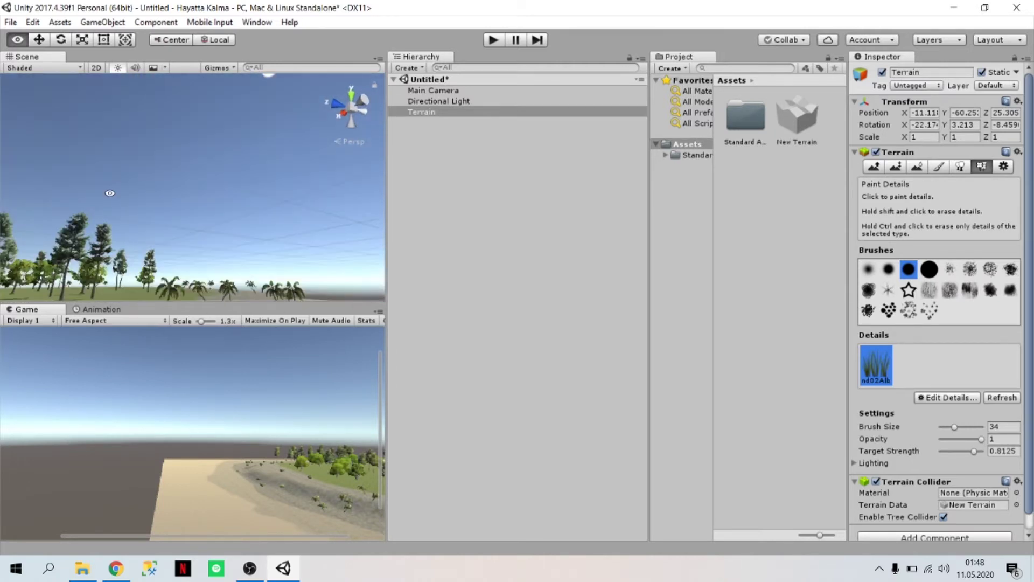
pyautogui.moveTo(110, 193)
pyautogui.keyDown('alt'); pyautogui.mouseDown()
pyautogui.moveTo(97, 288)
pyautogui.moveTo(161, 298)
pyautogui.mouseUp(); pyautogui.keyUp('alt')
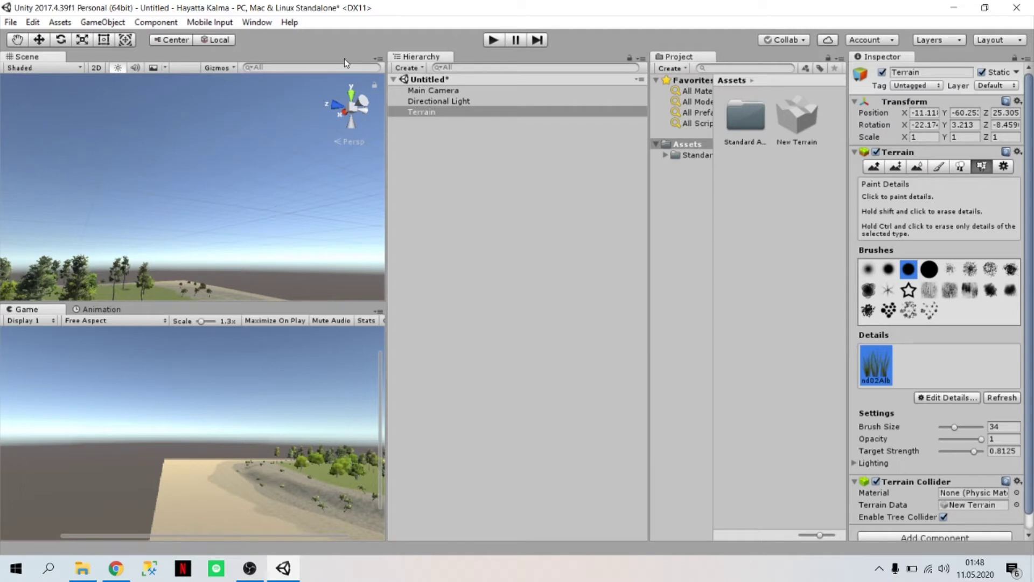
pyautogui.click(349, 95)
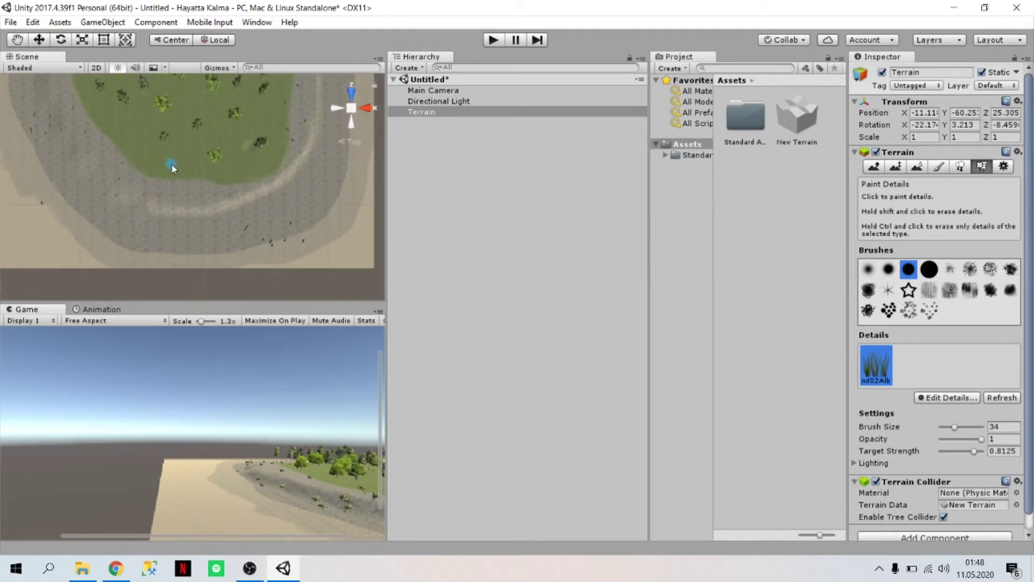
pyautogui.scroll(5, 171, 164)
pyautogui.moveTo(200, 139)
pyautogui.keyDown('alt'); pyautogui.mouseDown()
pyautogui.moveTo(210, 205)
pyautogui.moveTo(171, 128)
pyautogui.moveTo(173, 198)
pyautogui.mouseUp(); pyautogui.keyUp('alt')
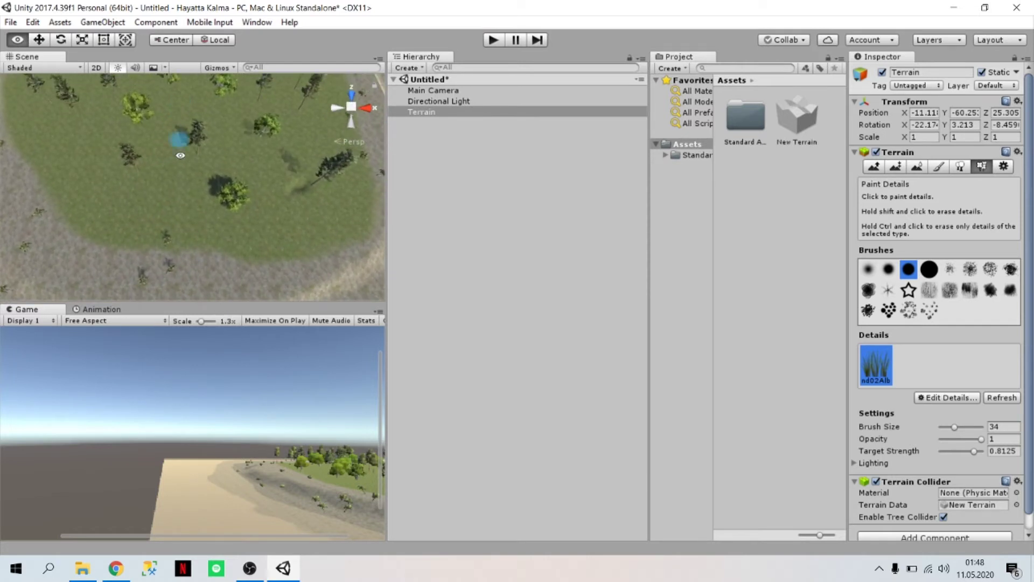
pyautogui.doubleClick(877, 369)
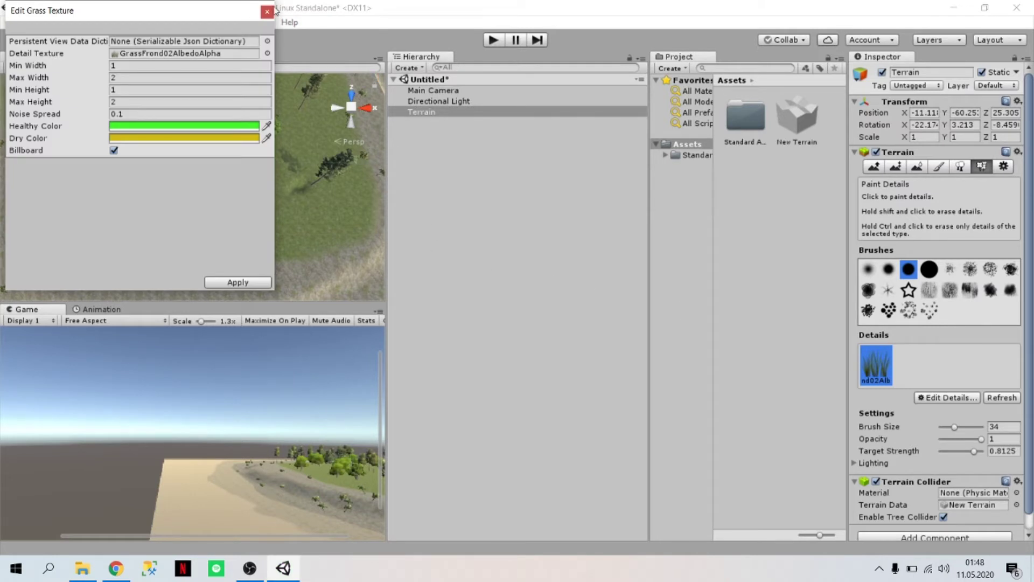
pyautogui.click(266, 11)
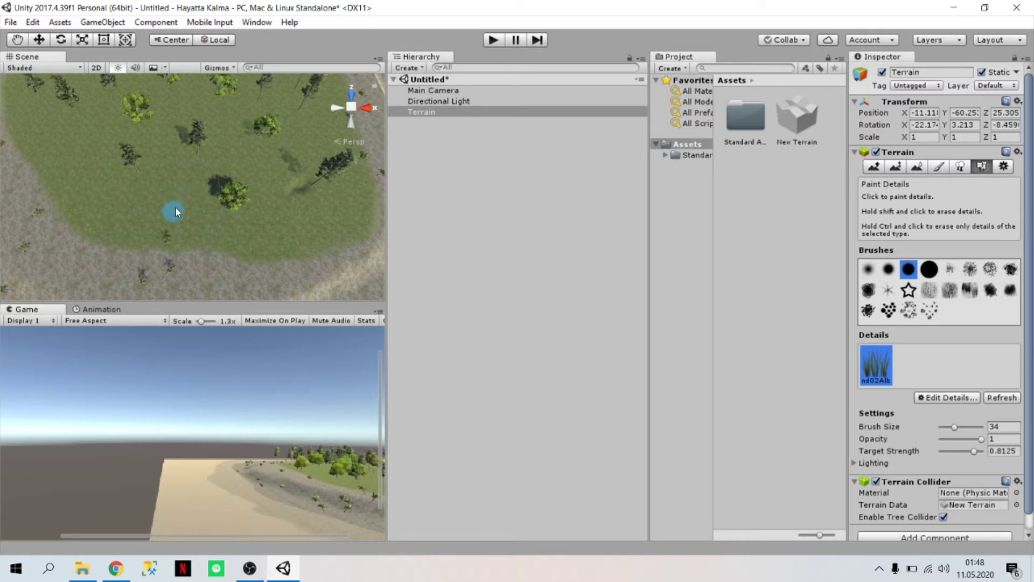
pyautogui.scroll(-3, 208, 169)
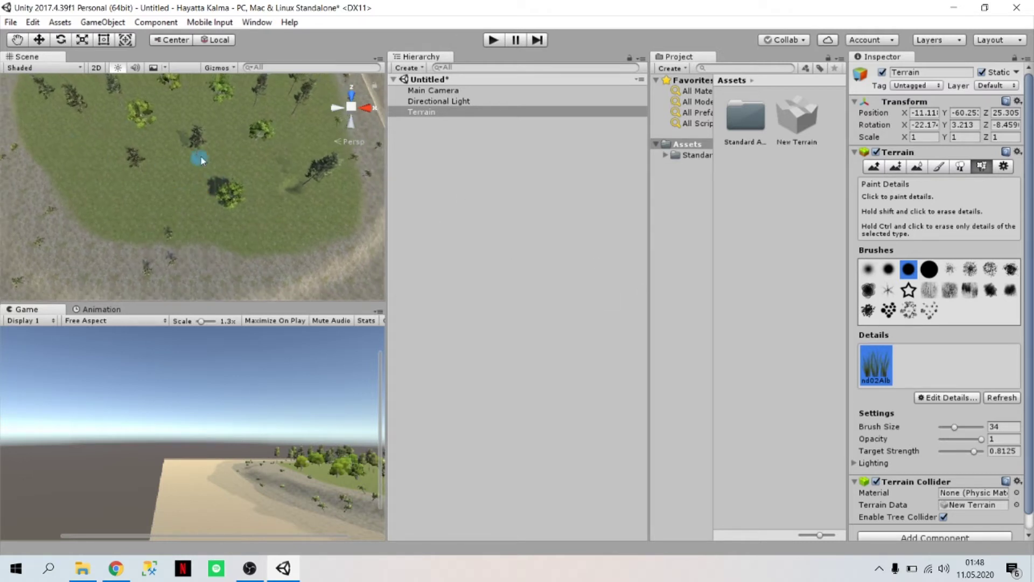
pyautogui.scroll(-2, 235, 170)
pyautogui.scroll(-2, 262, 164)
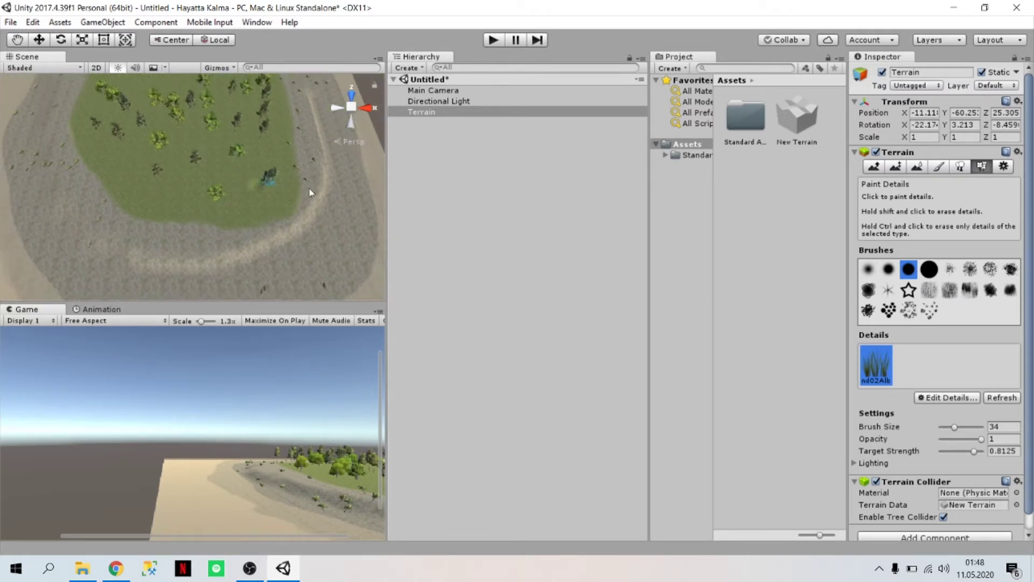
pyautogui.scroll(-1, 916, 323)
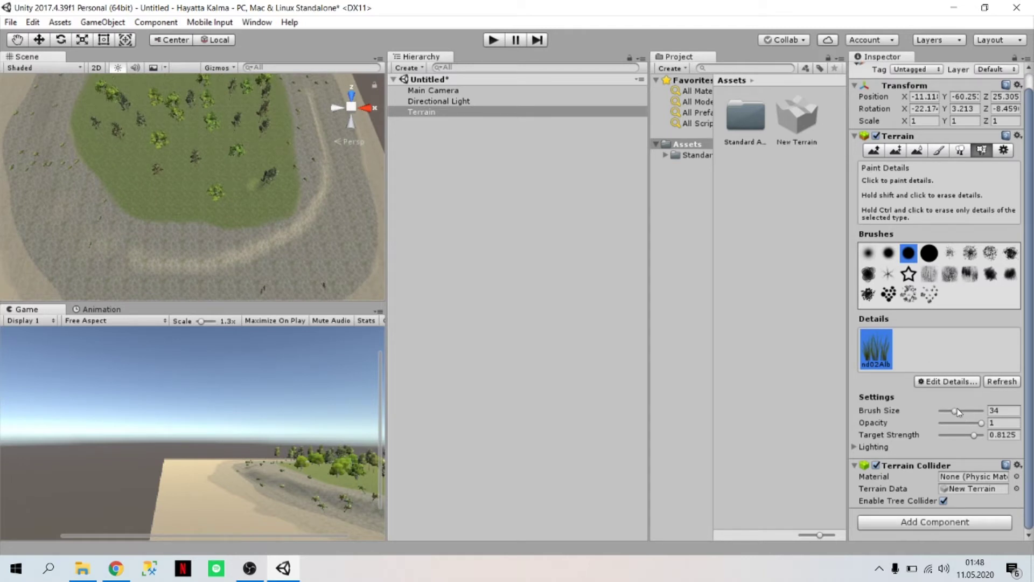
# - Reduce the grass painting brush size from 34 to 23
pyautogui.moveTo(952, 413); pyautogui.dragTo(948, 412)
pyautogui.moveTo(949, 412); pyautogui.dragTo(951, 416)
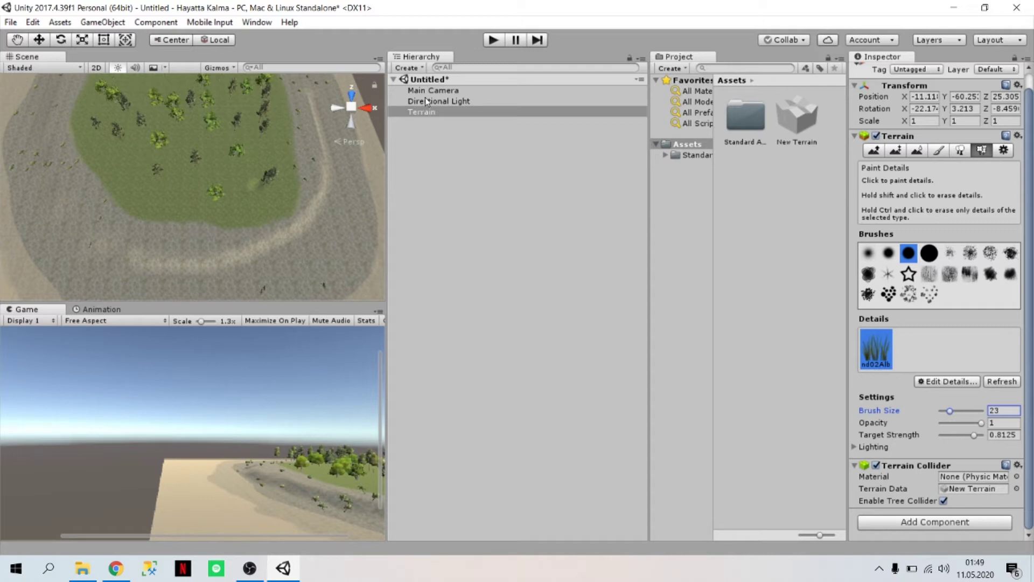
pyautogui.click(102, 151)
# - Zoom the Scene view out and back in, then switch to the Hand tool
pyautogui.scroll(-3, 204, 126)
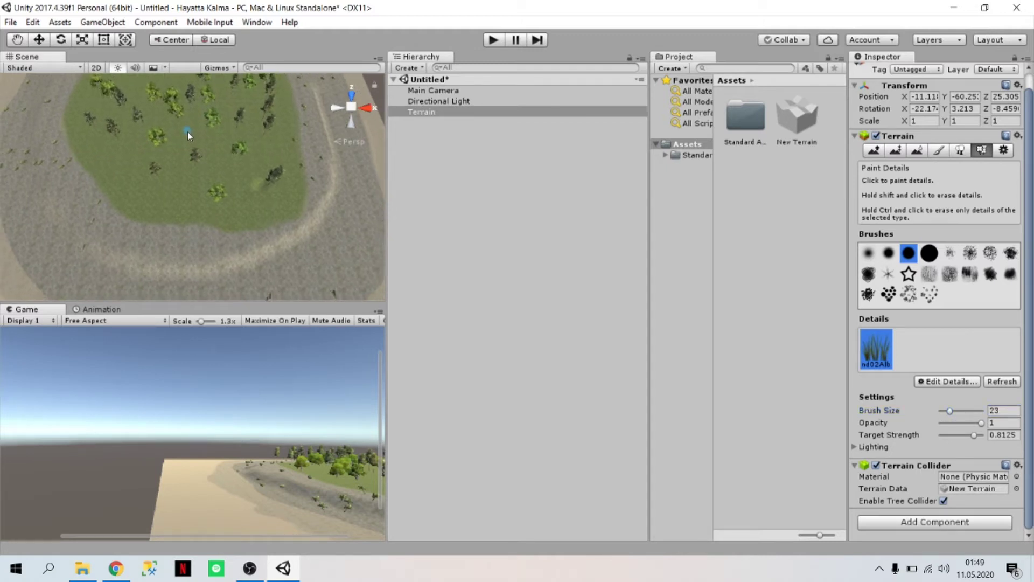
pyautogui.scroll(-2, 186, 125)
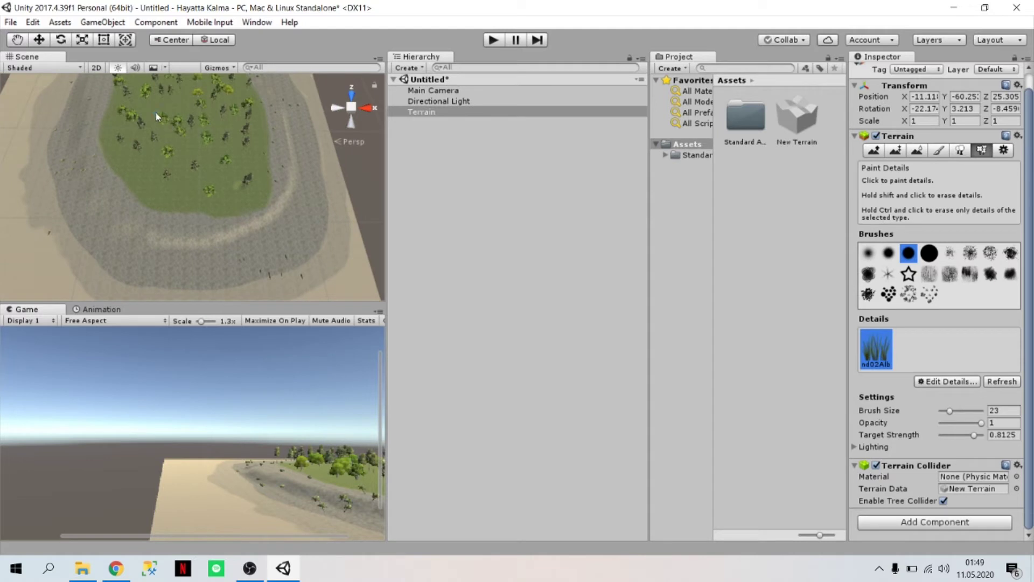
pyautogui.scroll(-2, 198, 99)
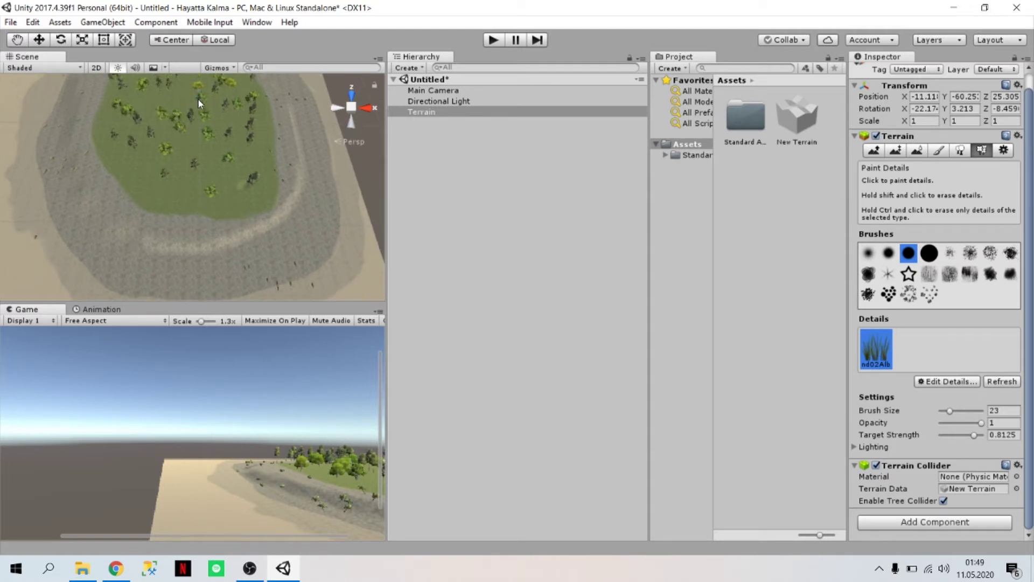
pyautogui.scroll(-2, 197, 101)
pyautogui.scroll(-2, 198, 113)
pyautogui.scroll(-2, 194, 100)
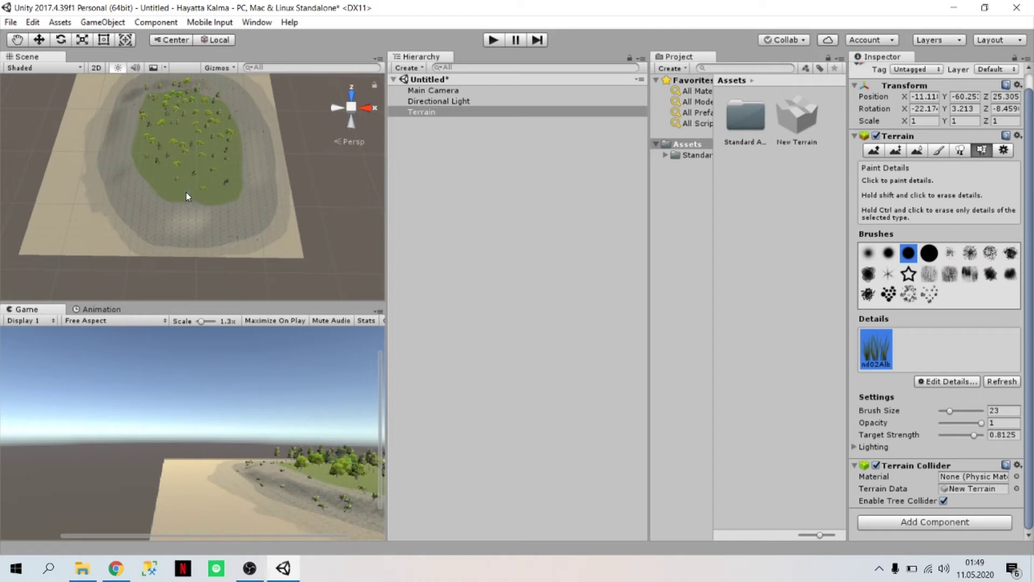
pyautogui.scroll(2, 194, 175)
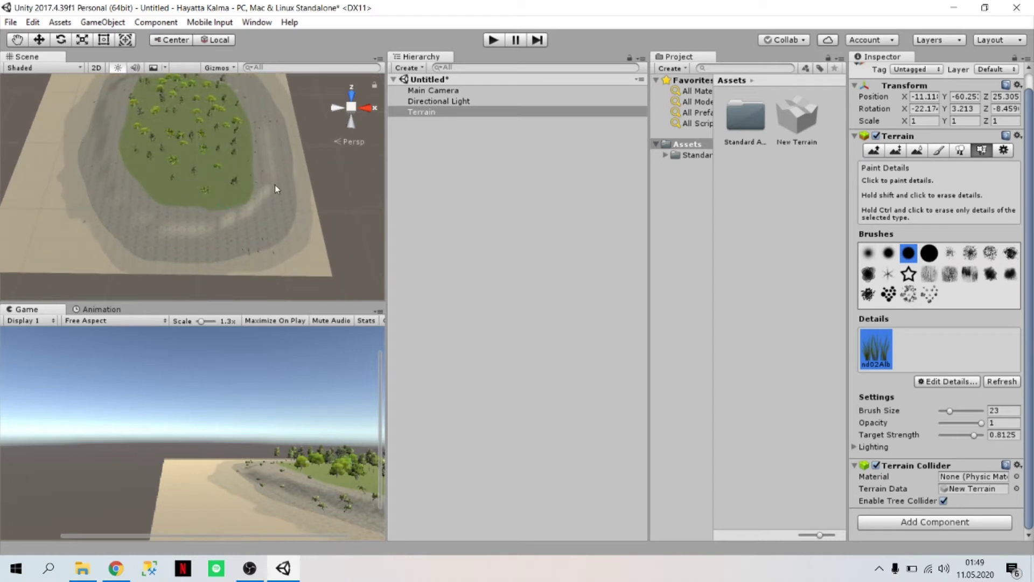
pyautogui.scroll(3, 207, 162)
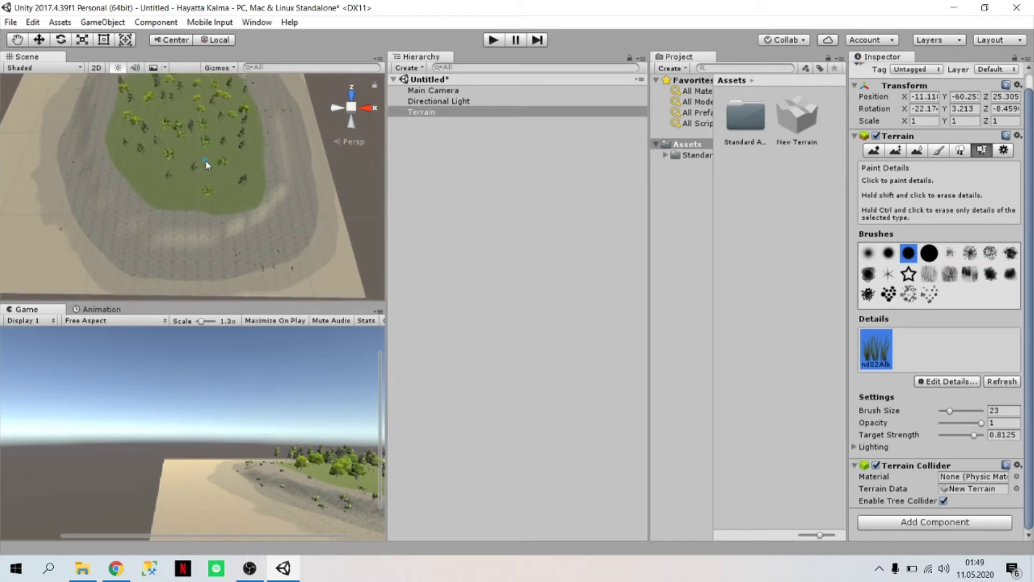
pyautogui.click(17, 39)
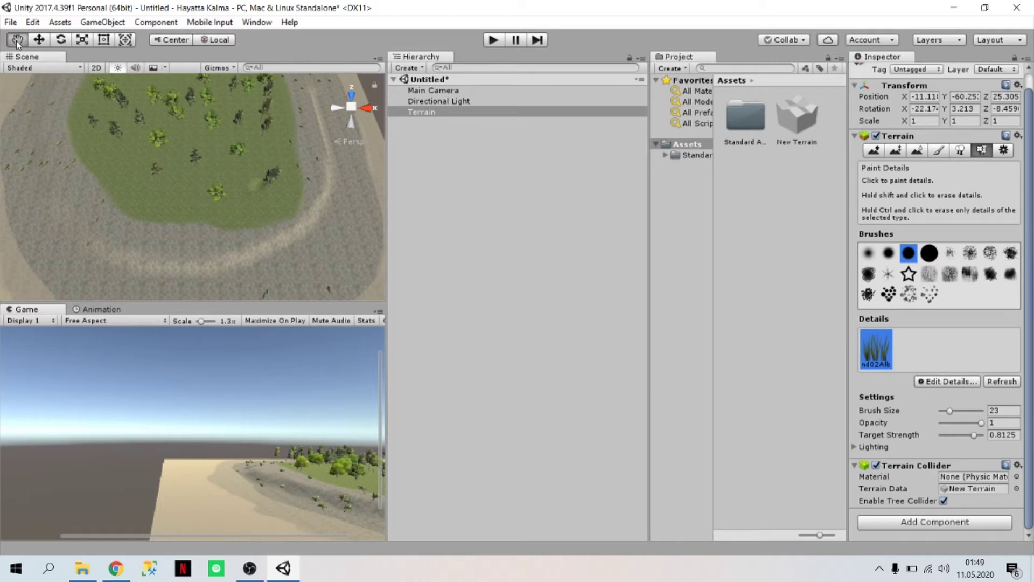
# - Orbit the Scene view around the tree-covered island, including its sand edge
pyautogui.moveTo(151, 169)
pyautogui.keyDown('alt'); pyautogui.mouseDown()
pyautogui.moveTo(168, 91)
pyautogui.moveTo(207, 181)
pyautogui.moveTo(224, 174)
pyautogui.mouseUp(); pyautogui.keyUp('alt')
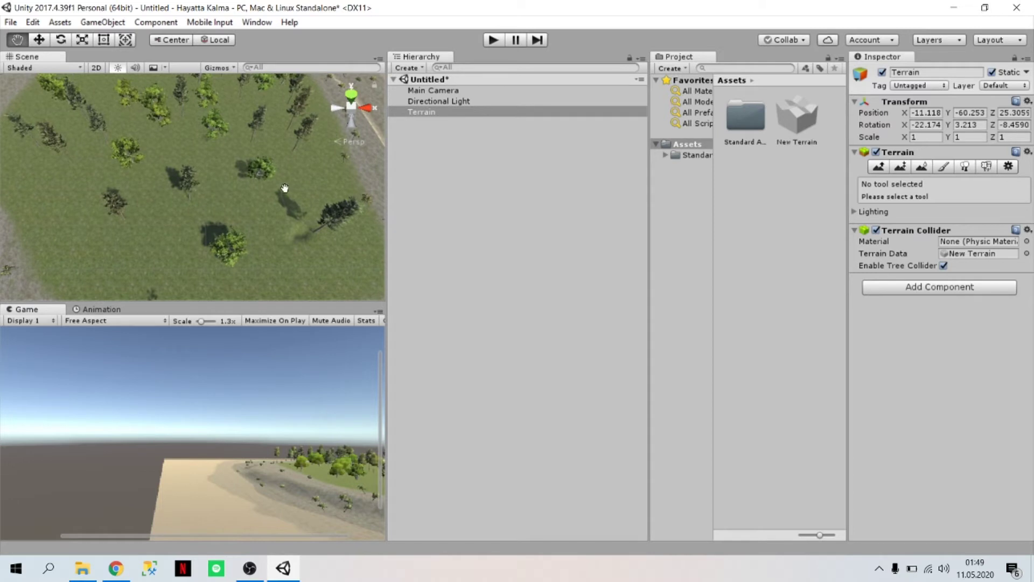
pyautogui.moveTo(170, 175)
pyautogui.keyDown('alt'); pyautogui.mouseDown()
pyautogui.moveTo(161, 191)
pyautogui.moveTo(124, 139)
pyautogui.mouseUp(); pyautogui.keyUp('alt')
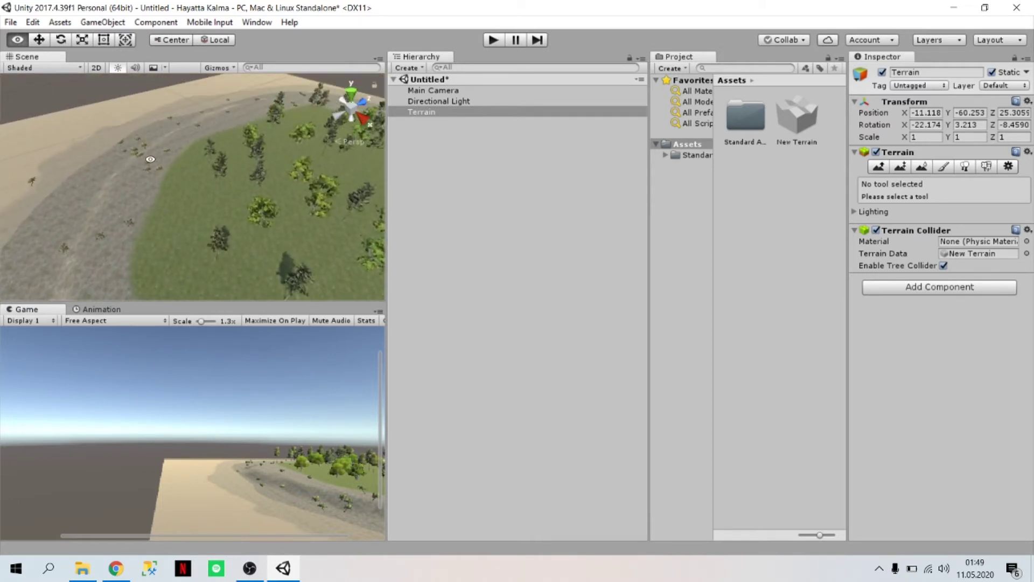
pyautogui.keyDown('alt'); pyautogui.moveTo(245, 228); pyautogui.dragTo(273, 242); pyautogui.keyUp('alt')
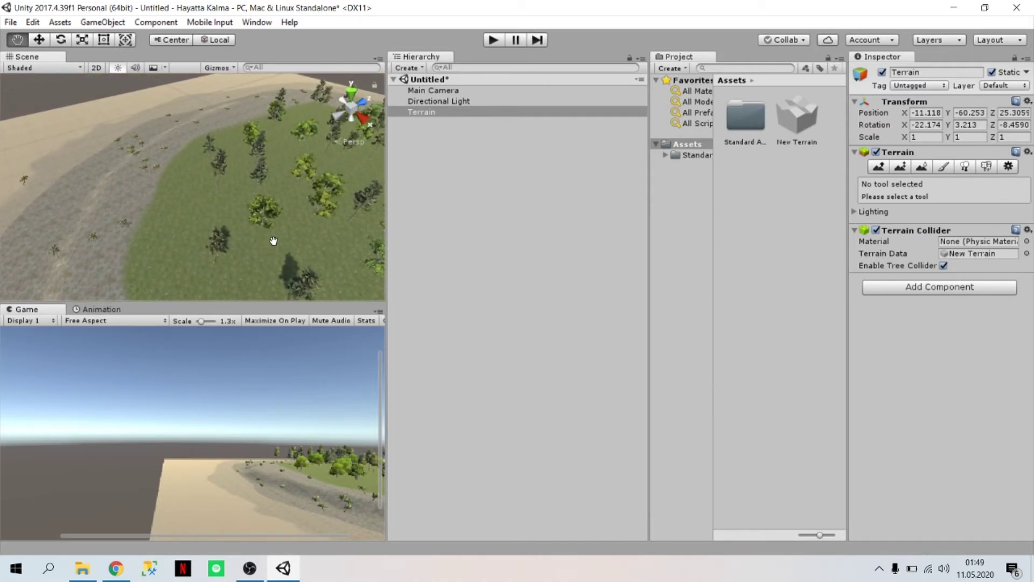
pyautogui.moveTo(274, 241)
pyautogui.keyDown('alt'); pyautogui.mouseDown()
pyautogui.moveTo(332, 229)
pyautogui.moveTo(196, 204)
pyautogui.moveTo(408, 238)
pyautogui.mouseUp(); pyautogui.keyUp('alt')
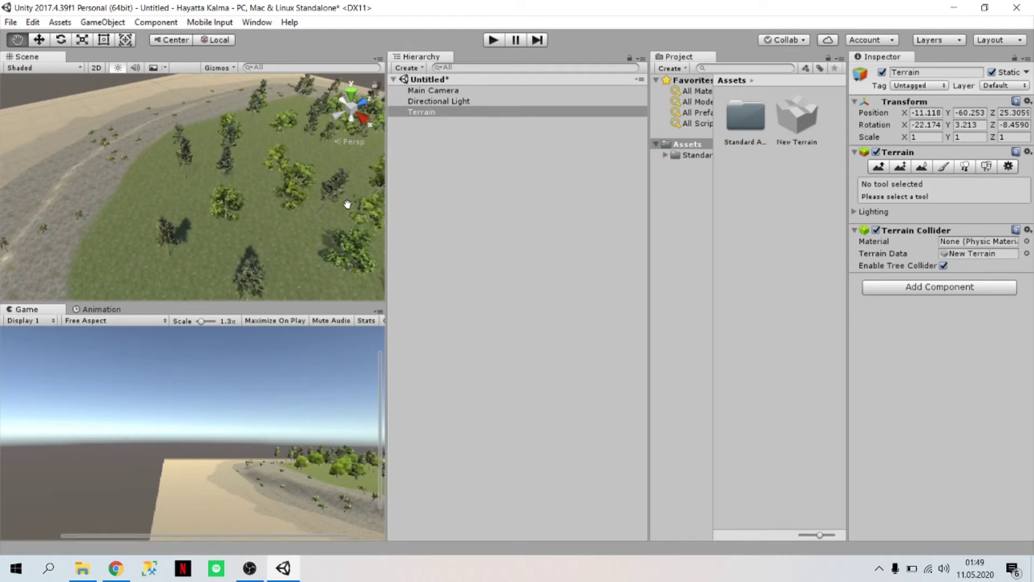
pyautogui.keyDown('alt'); pyautogui.moveTo(307, 184); pyautogui.dragTo(277, 180); pyautogui.keyUp('alt')
pyautogui.keyDown('alt'); pyautogui.moveTo(203, 157); pyautogui.dragTo(388, 204); pyautogui.keyUp('alt')
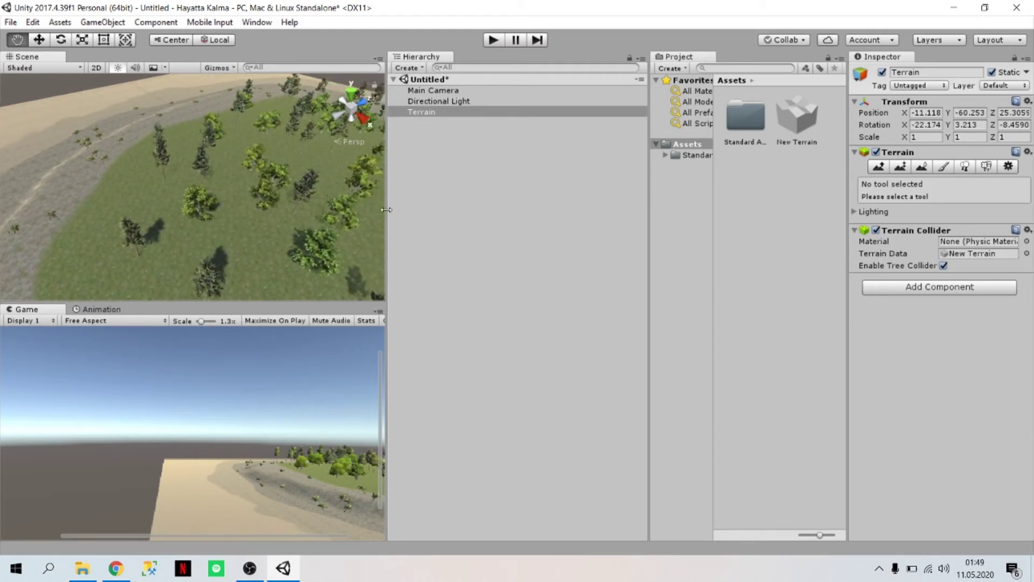
pyautogui.moveTo(344, 244)
pyautogui.keyDown('alt'); pyautogui.mouseDown()
pyautogui.moveTo(151, 274)
pyautogui.moveTo(212, 128)
pyautogui.moveTo(273, 162)
pyautogui.mouseUp(); pyautogui.keyUp('alt')
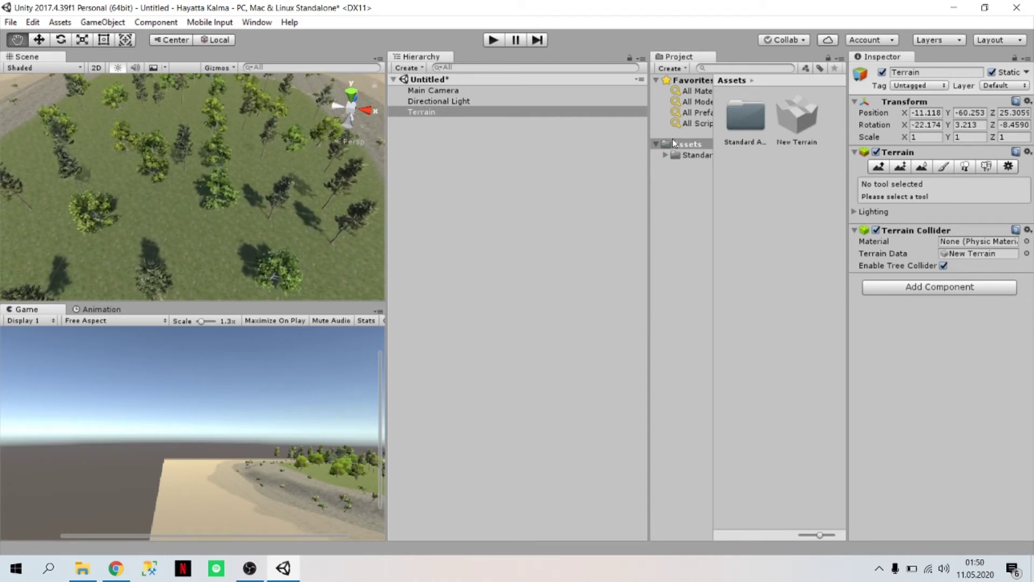
# - Select Terrain and switch to Paint Details with brush size 23
pyautogui.click(533, 111)
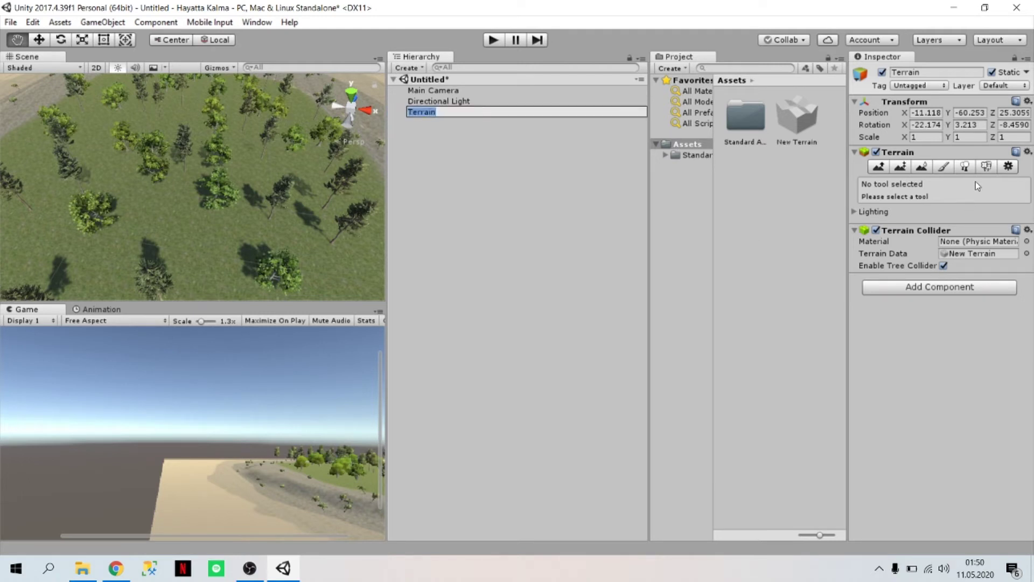
pyautogui.click(987, 167)
pyautogui.press('Return')
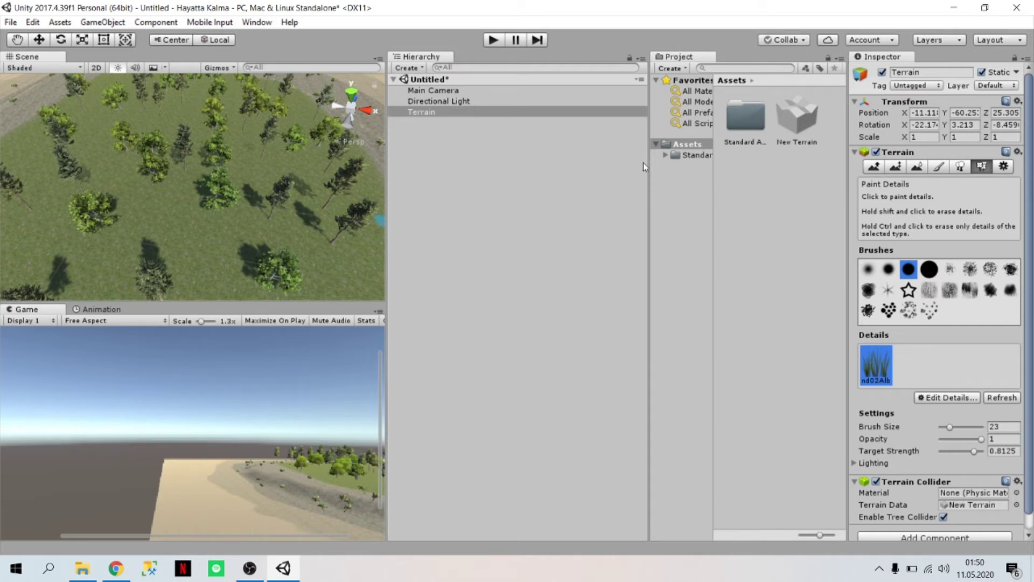
pyautogui.click(657, 145)
# - Browse to Standard Assets > Environment > Water > Prefabs in the Project panel
pyautogui.click(657, 145)
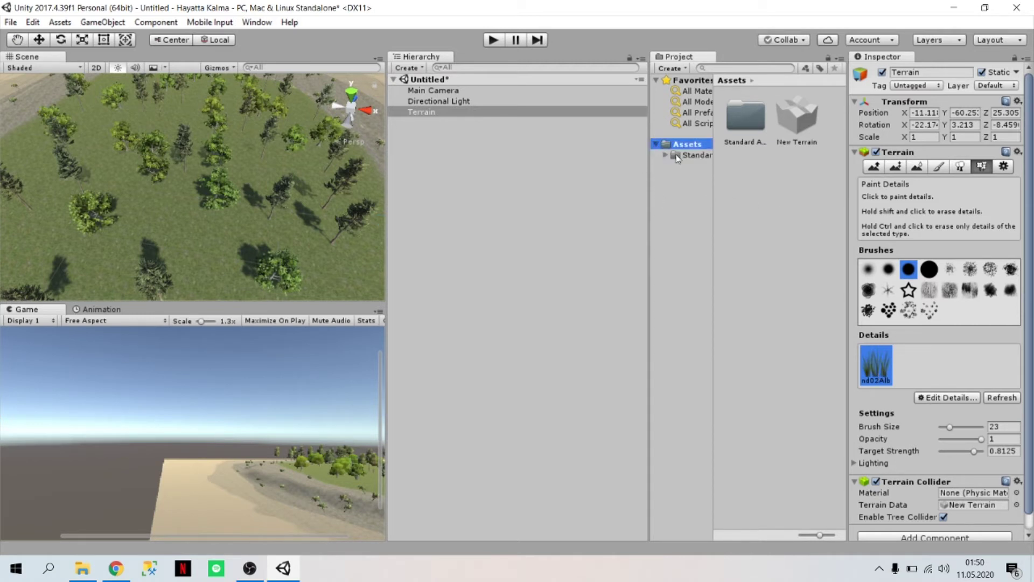
pyautogui.click(678, 156)
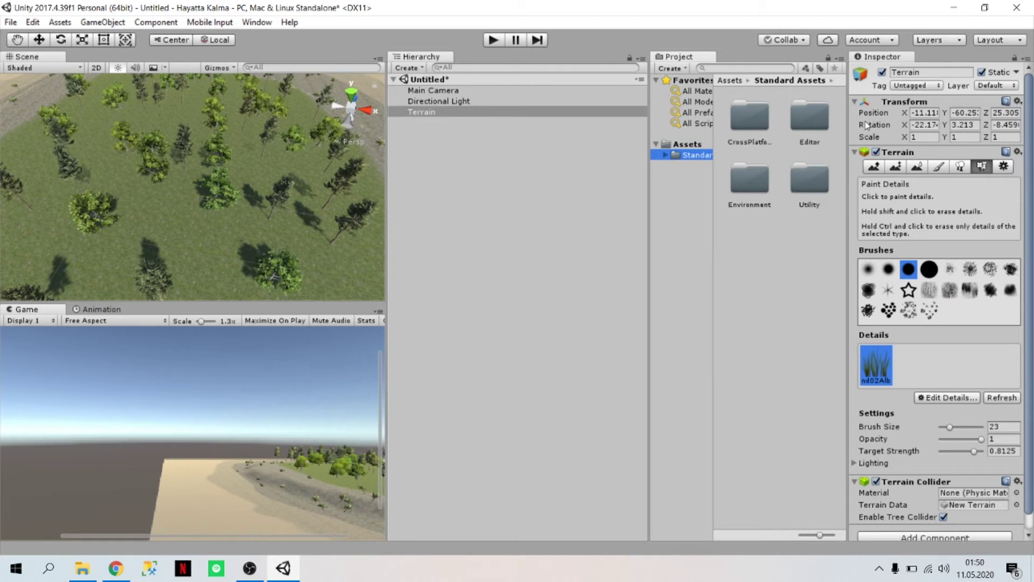
pyautogui.doubleClick(746, 178)
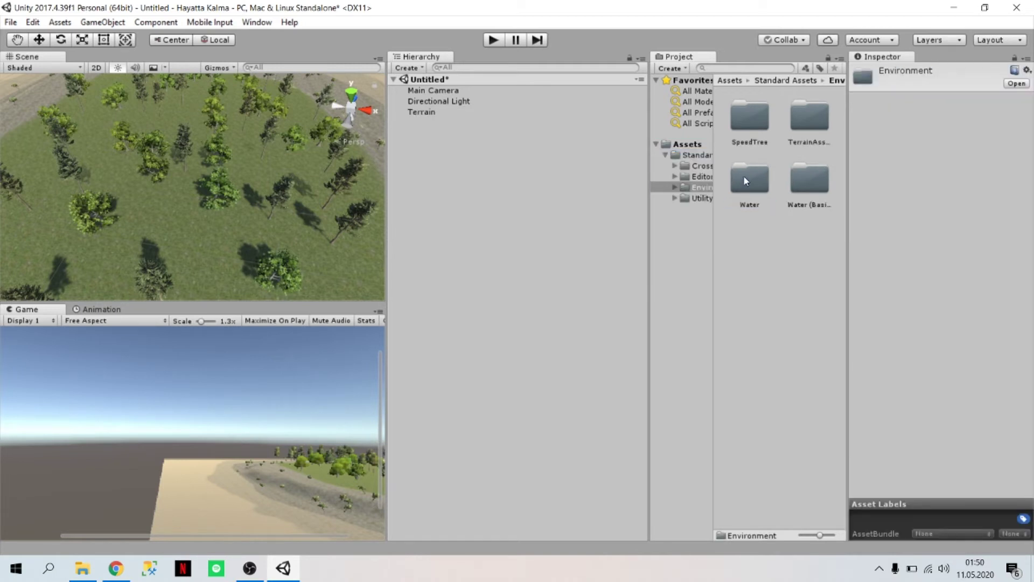
pyautogui.doubleClick(745, 179)
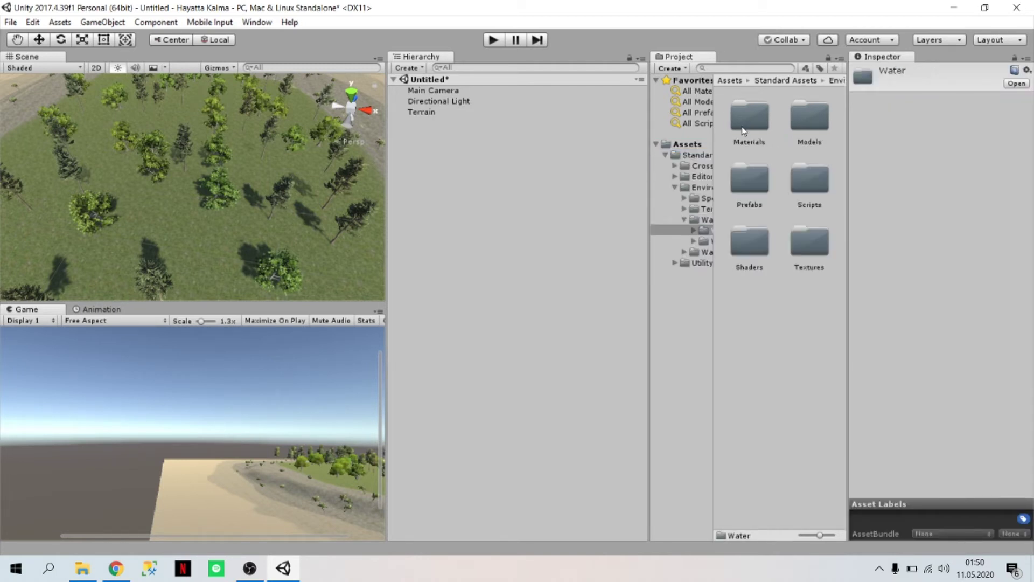
pyautogui.doubleClick(757, 185)
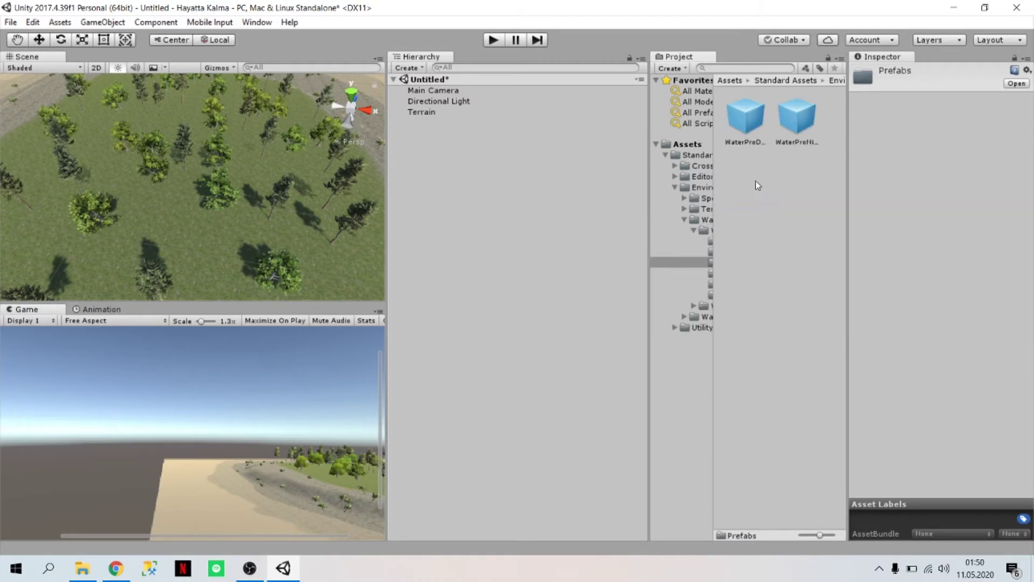
# - Inspect the WaterProDaytime and WaterProNighttime prefabs, then switch the scene to Top view
pyautogui.click(749, 130)
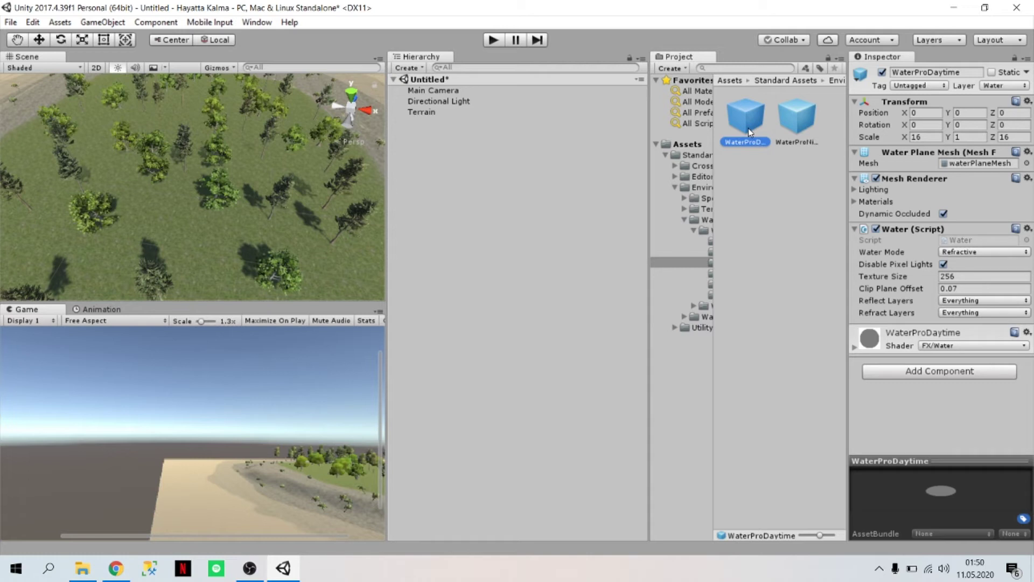
pyautogui.click(798, 118)
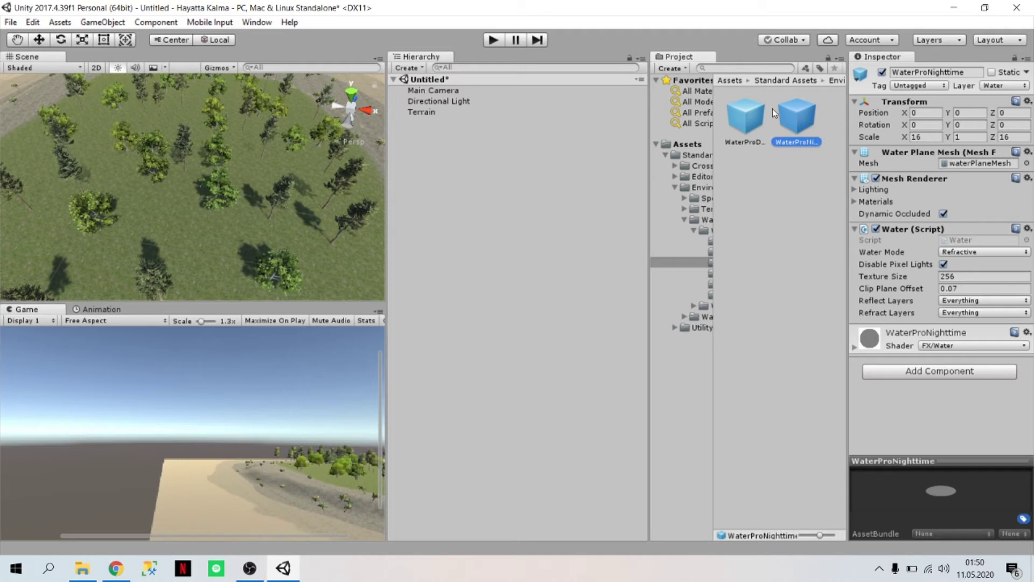
pyautogui.click(742, 110)
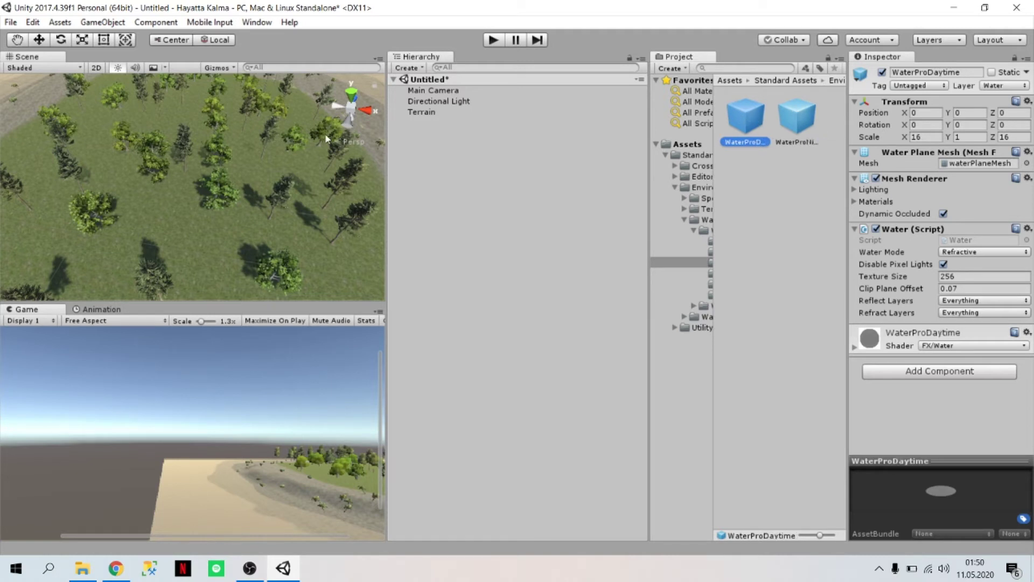
pyautogui.click(350, 91)
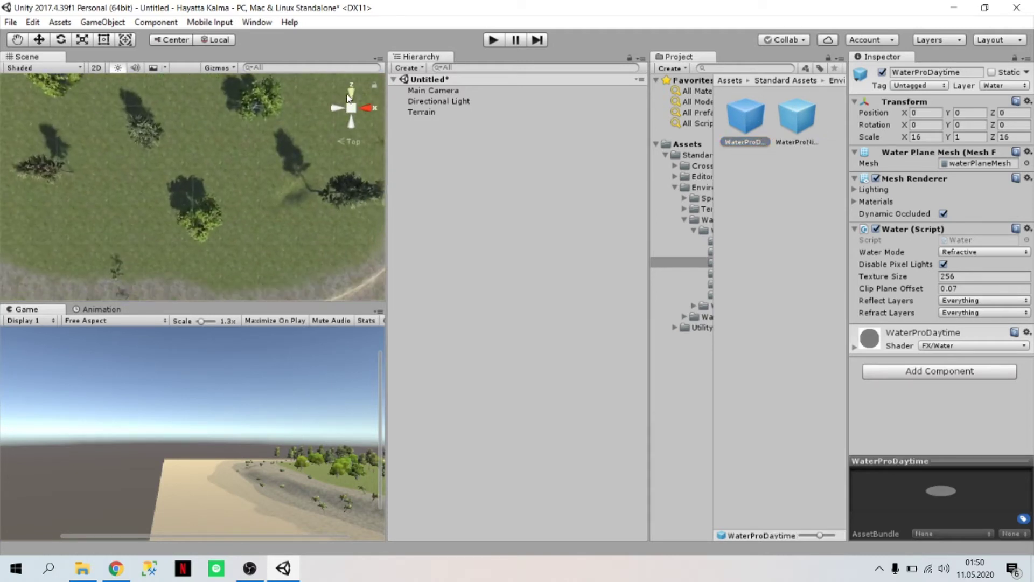
# - Zoom out and pan the Top view to frame the whole island
pyautogui.scroll(-3, 229, 170)
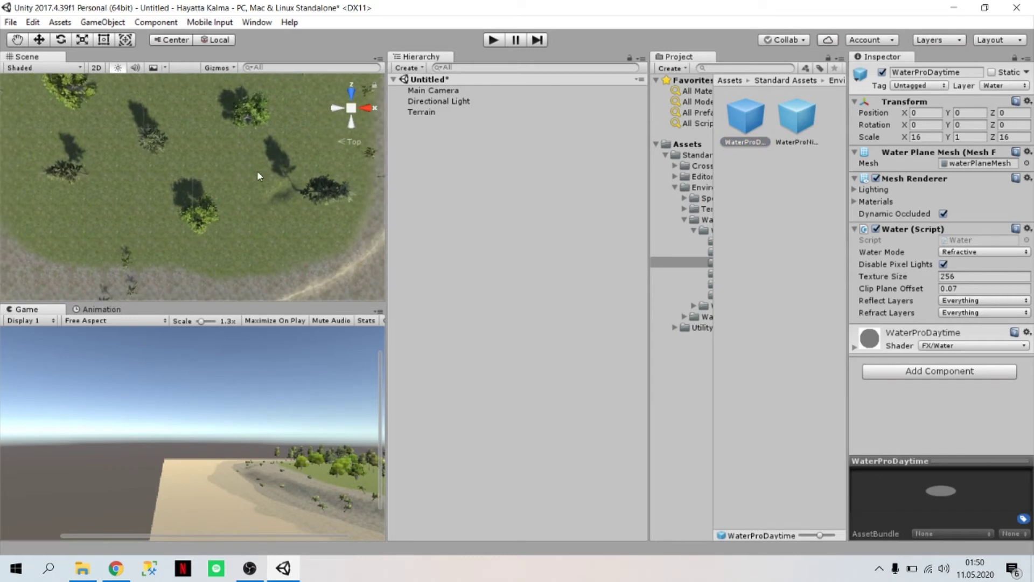
pyautogui.scroll(-2, 190, 134)
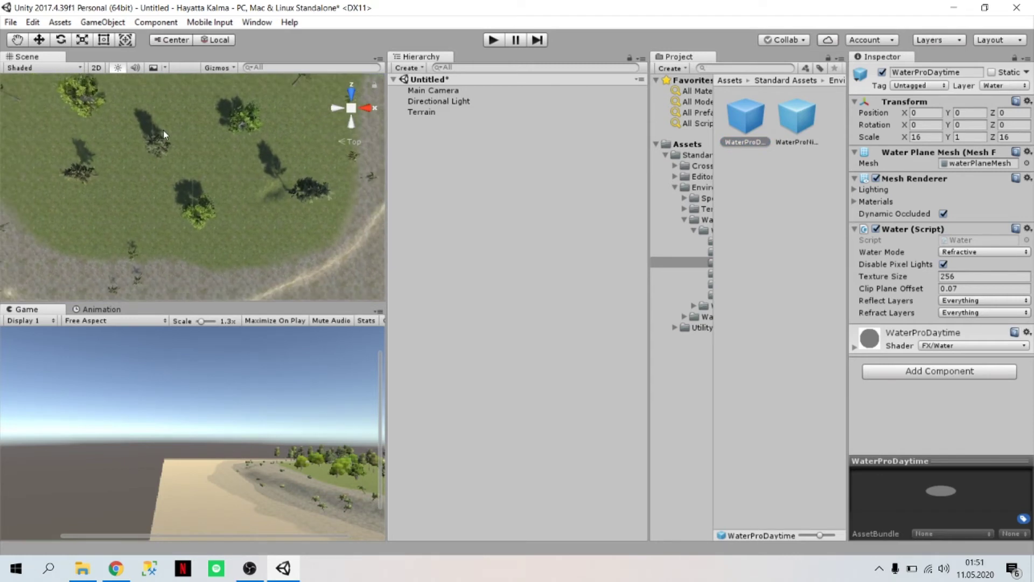
pyautogui.scroll(-1, 167, 135)
pyautogui.scroll(-2, 151, 124)
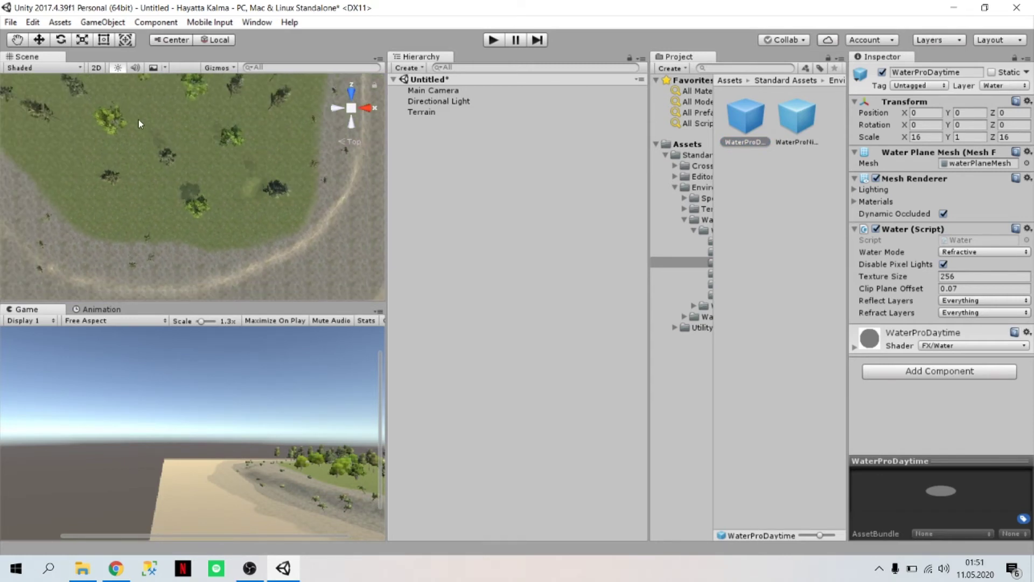
pyautogui.scroll(-1, 162, 140)
pyautogui.scroll(-2, 195, 169)
pyautogui.scroll(-2, 198, 169)
pyautogui.scroll(-2, 198, 172)
pyautogui.scroll(-2, 198, 172)
pyautogui.scroll(-1, 199, 166)
pyautogui.scroll(-1, 199, 168)
pyautogui.moveTo(254, 128); pyautogui.dragTo(268, 173)
pyautogui.moveTo(200, 137); pyautogui.dragTo(214, 161)
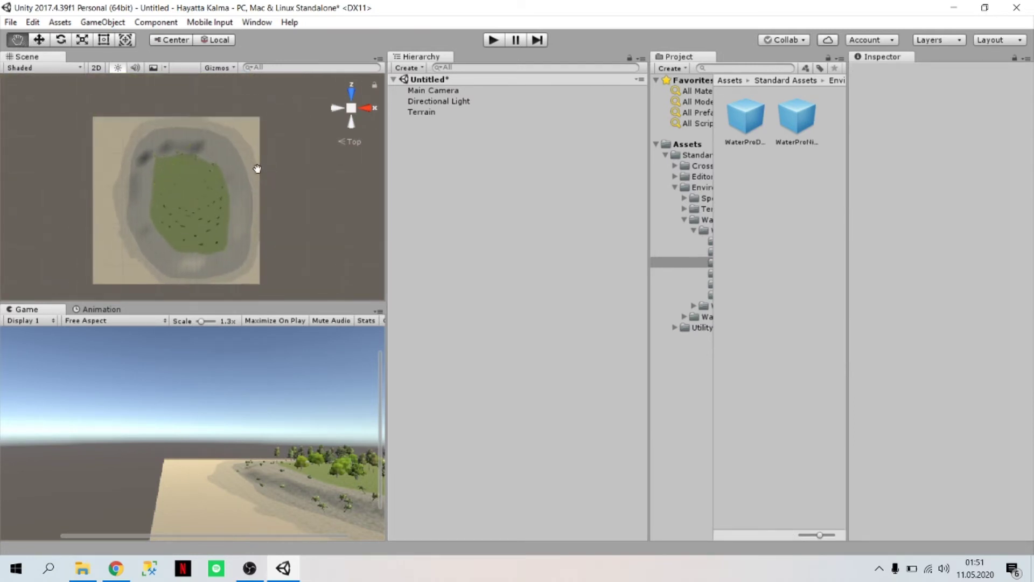
pyautogui.scroll(2, 207, 170)
pyautogui.scroll(1, 210, 180)
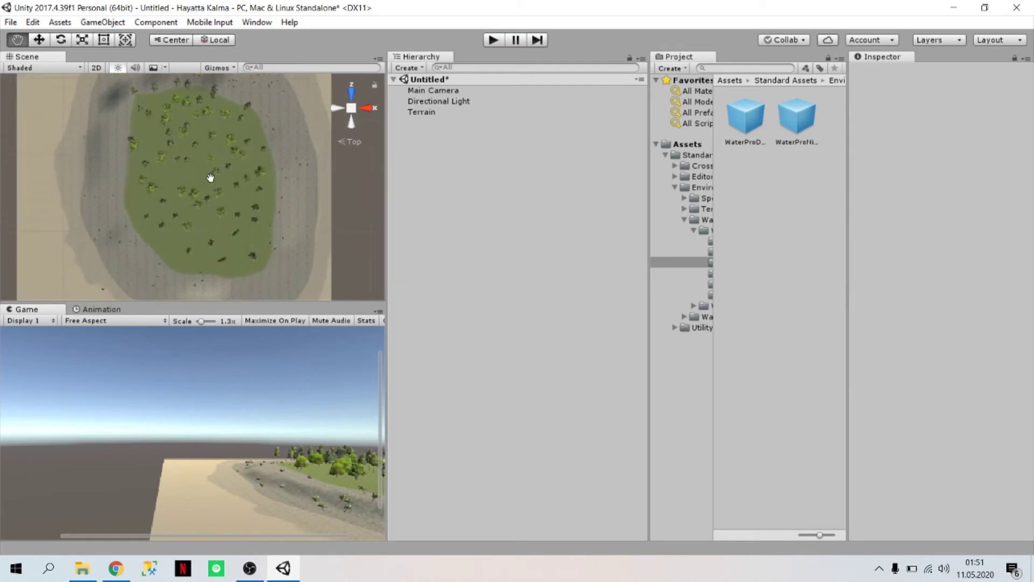
pyautogui.scroll(1, 294, 165)
pyautogui.scroll(-1, 294, 165)
pyautogui.scroll(-1, 294, 164)
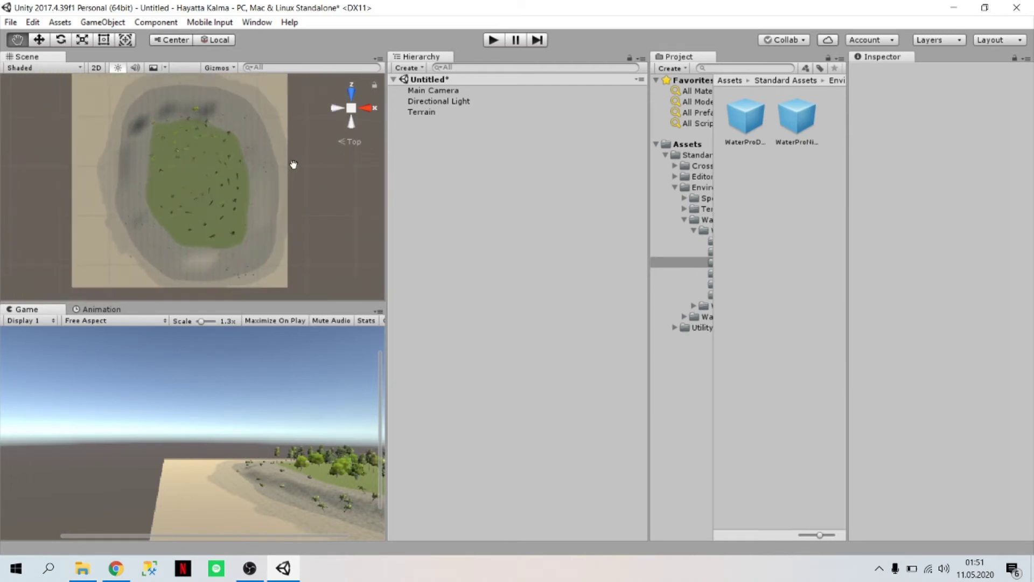
pyautogui.scroll(-1, 293, 163)
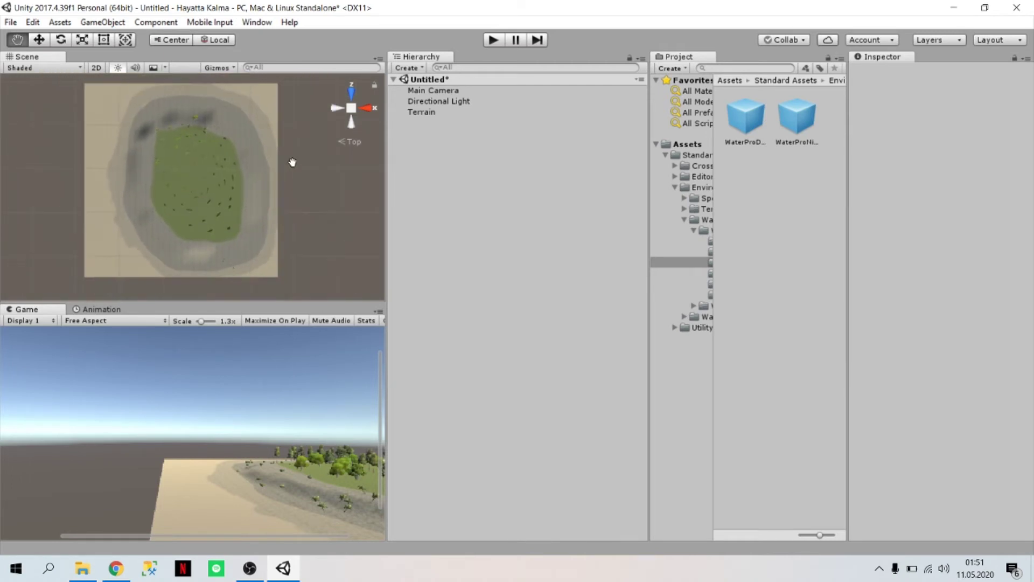
# - Drag the WaterProDaytime prefab into the scene over the island
pyautogui.click(751, 121)
pyautogui.moveTo(668, 121); pyautogui.dragTo(286, 173)
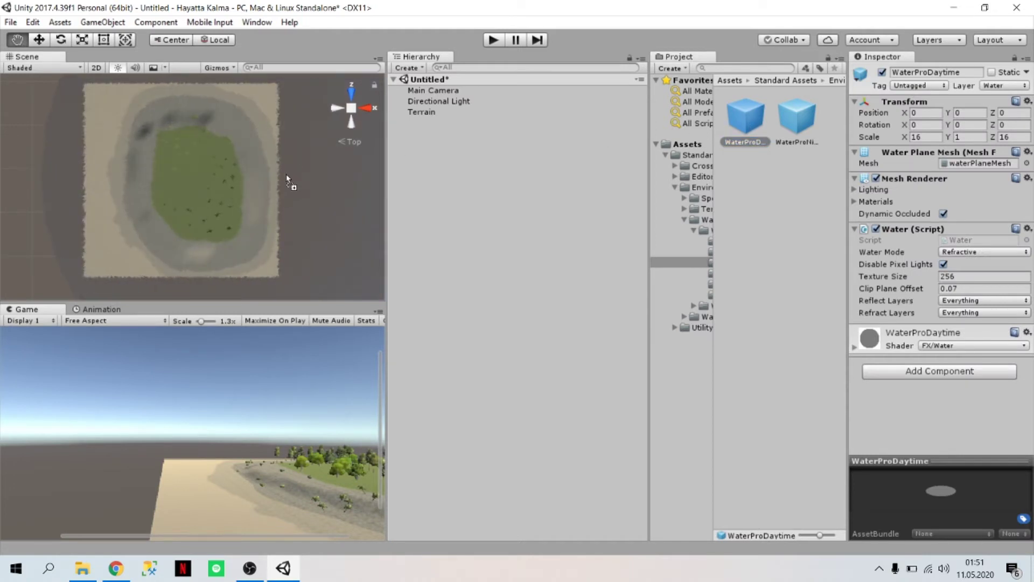
pyautogui.moveTo(286, 174)
pyautogui.mouseDown()
pyautogui.moveTo(320, 187)
pyautogui.moveTo(300, 172)
pyautogui.mouseUp()
pyautogui.scroll(-2, 219, 166)
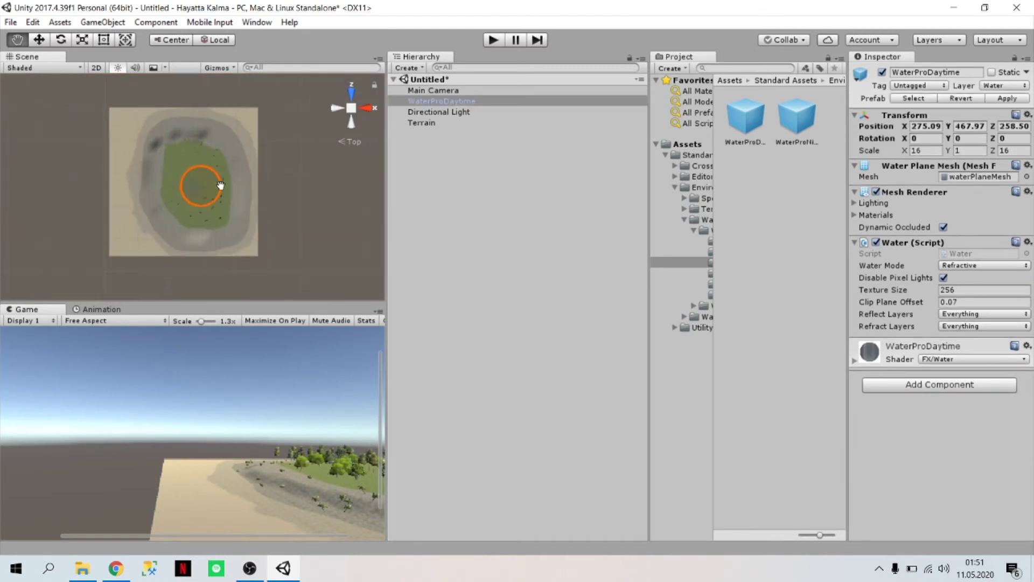
# - With the Scale tool, stretch the water plane to roughly 101 wide and 135 long
pyautogui.scroll(1, 215, 167)
pyautogui.click(82, 40)
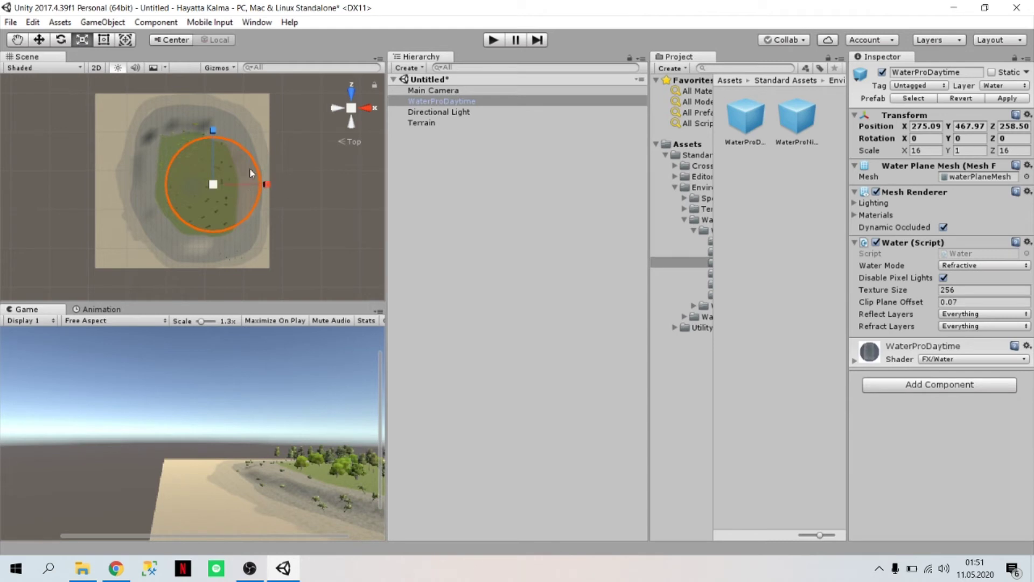
pyautogui.moveTo(268, 183); pyautogui.dragTo(328, 207)
pyautogui.moveTo(214, 131); pyautogui.dragTo(215, 42)
pyautogui.moveTo(270, 186); pyautogui.dragTo(281, 185)
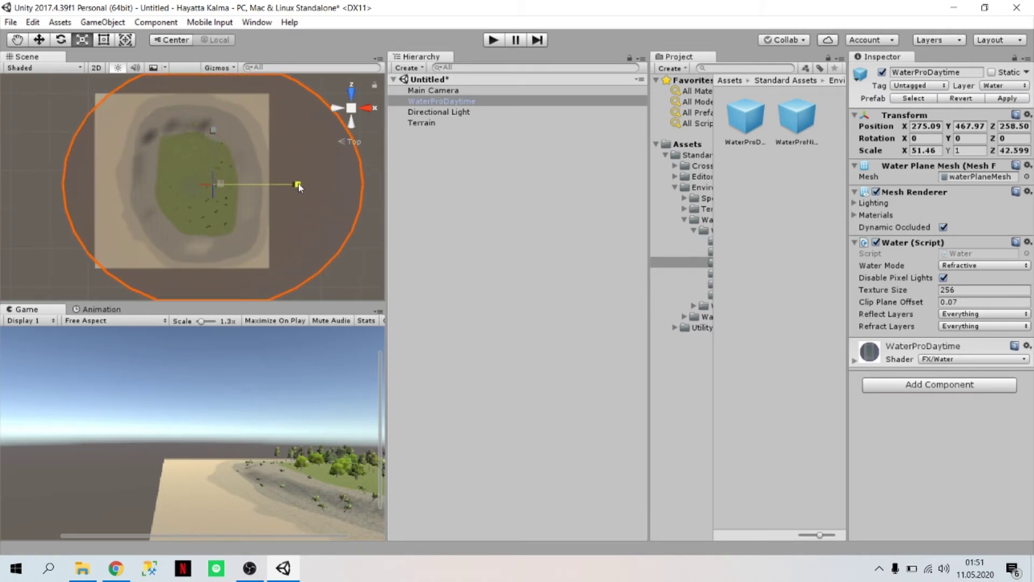
pyautogui.scroll(-2, 191, 182)
pyautogui.scroll(-1, 193, 178)
pyautogui.moveTo(198, 133); pyautogui.dragTo(204, 88)
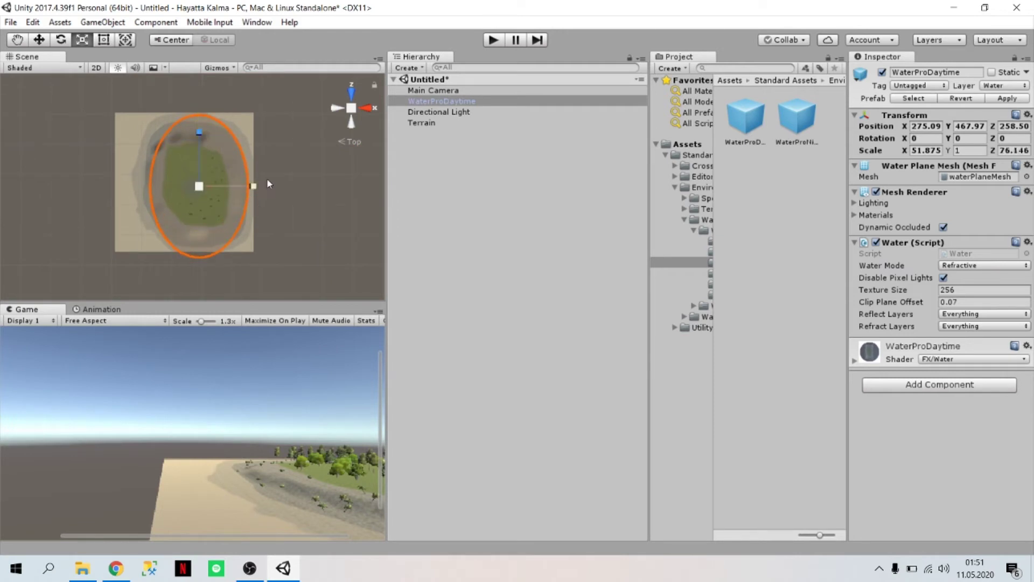
pyautogui.moveTo(256, 184); pyautogui.dragTo(299, 190)
pyautogui.moveTo(199, 132); pyautogui.dragTo(199, 107)
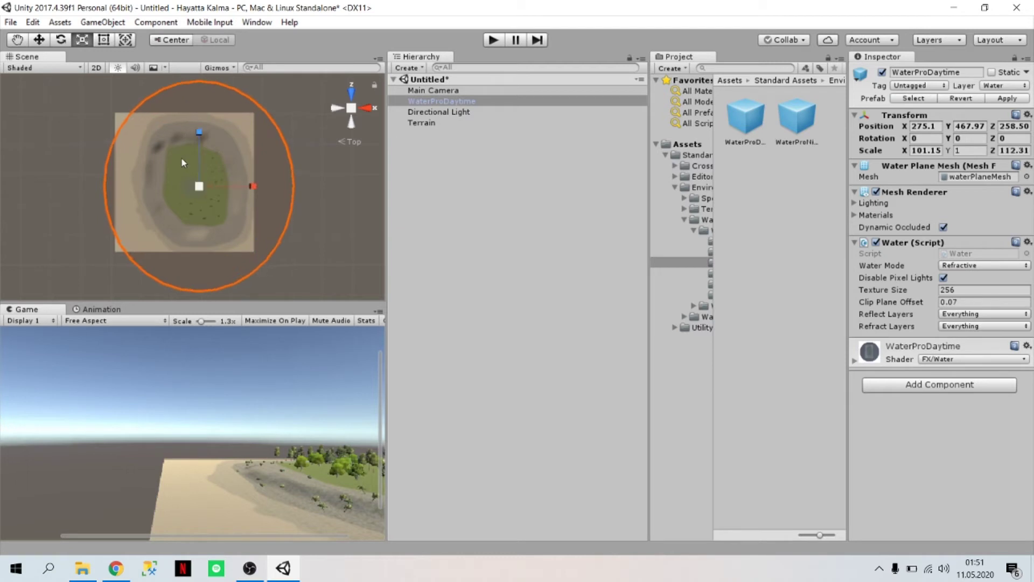
pyautogui.moveTo(199, 132); pyautogui.dragTo(200, 120)
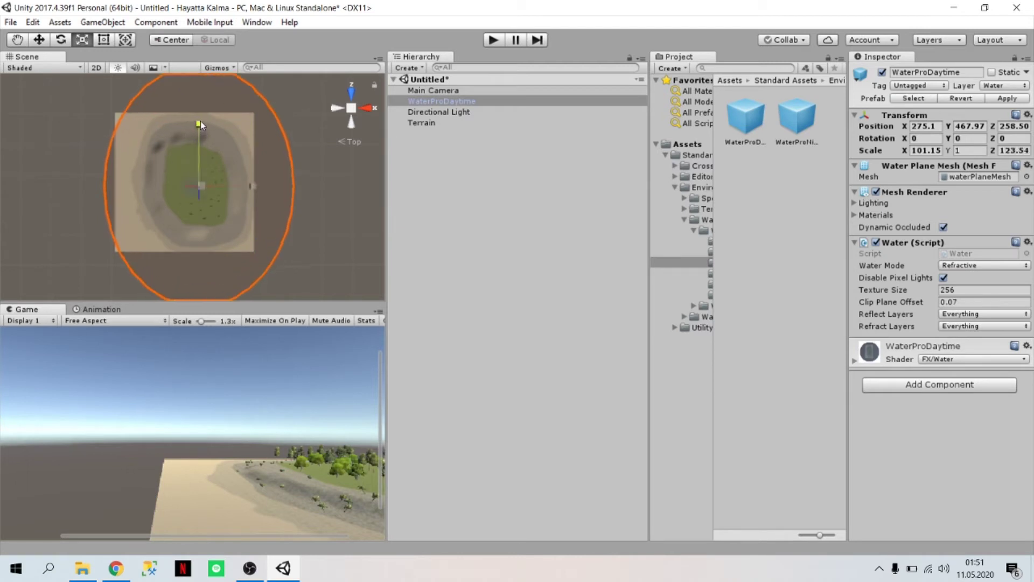
pyautogui.moveTo(255, 183); pyautogui.dragTo(267, 182)
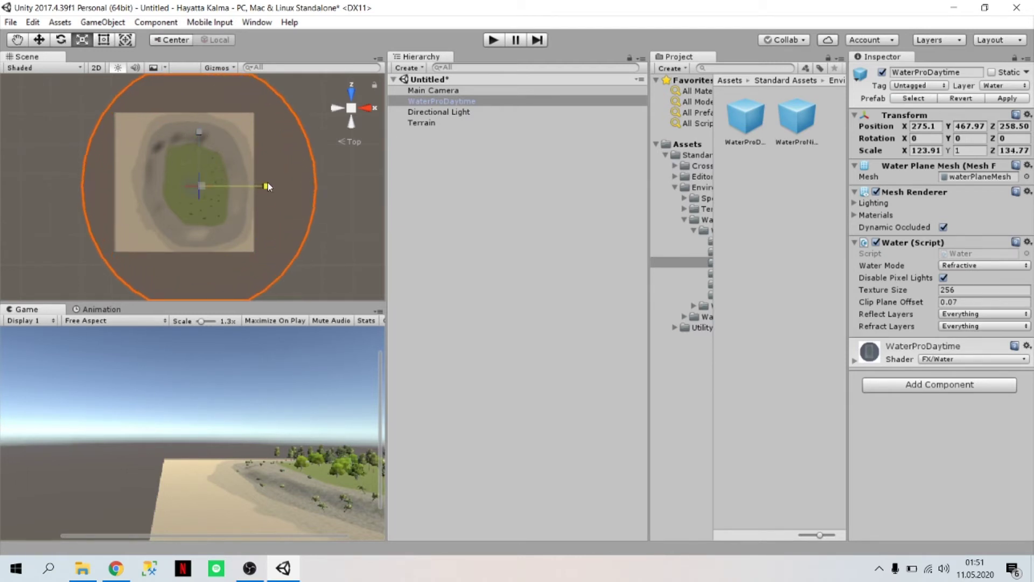
# - Fine-tune the water plane's scale to 145.52 by 153.31, then switch to Right view
pyautogui.scroll(-1, 182, 170)
pyautogui.scroll(1, 182, 169)
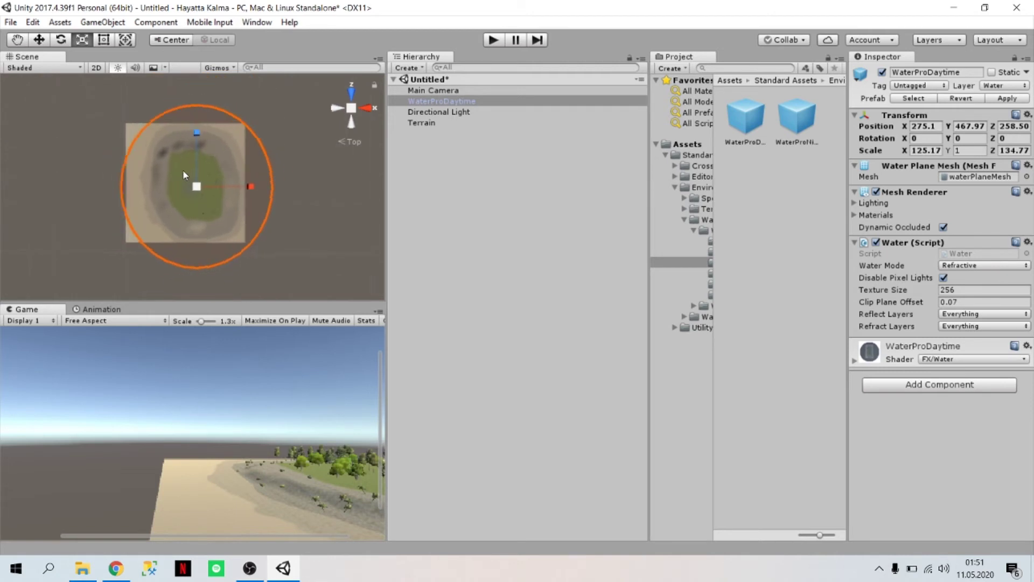
pyautogui.scroll(1, 182, 169)
pyautogui.scroll(1, 182, 170)
pyautogui.scroll(-1, 182, 170)
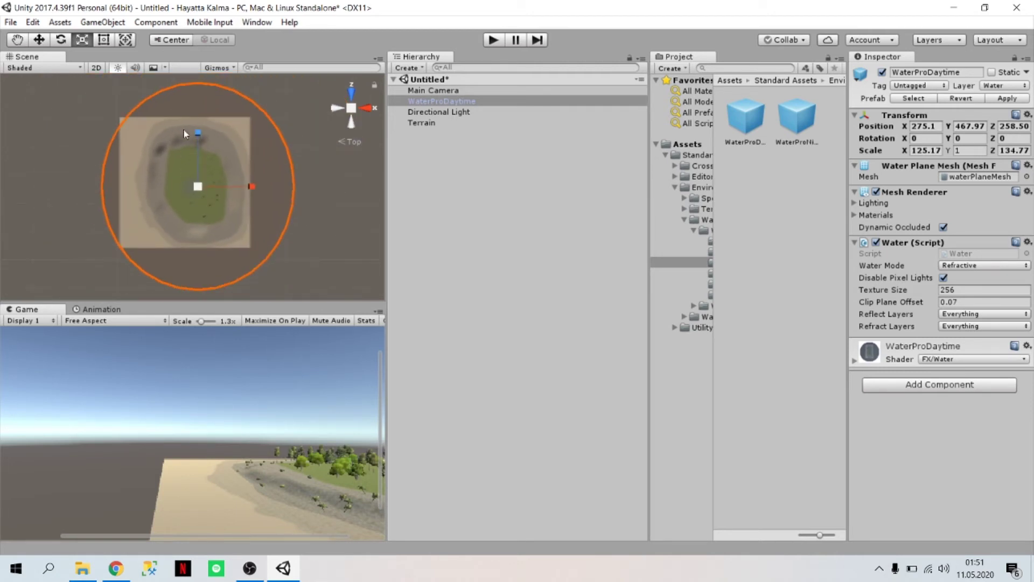
pyautogui.moveTo(199, 132); pyautogui.dragTo(199, 121)
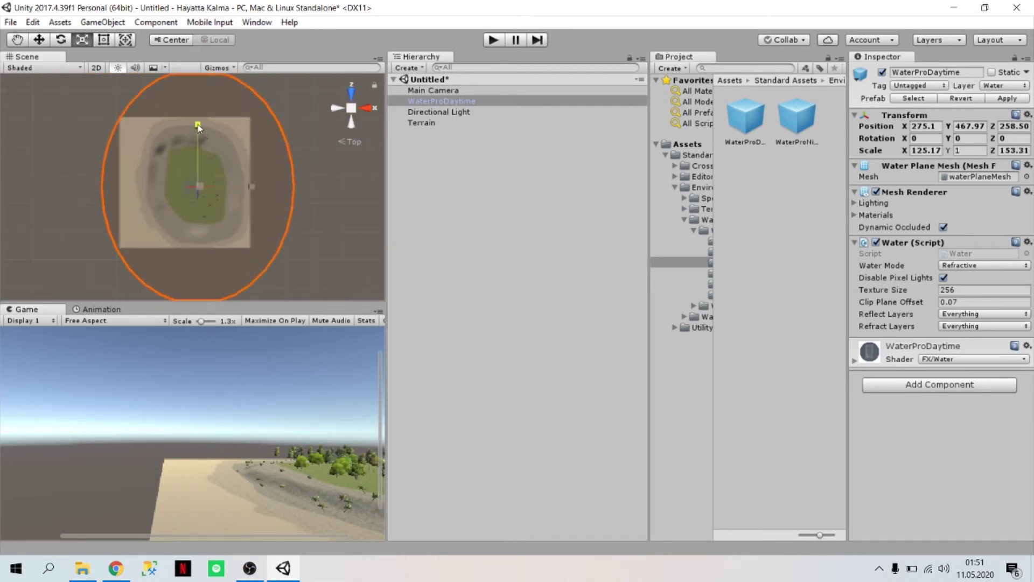
pyautogui.moveTo(252, 187); pyautogui.dragTo(252, 187)
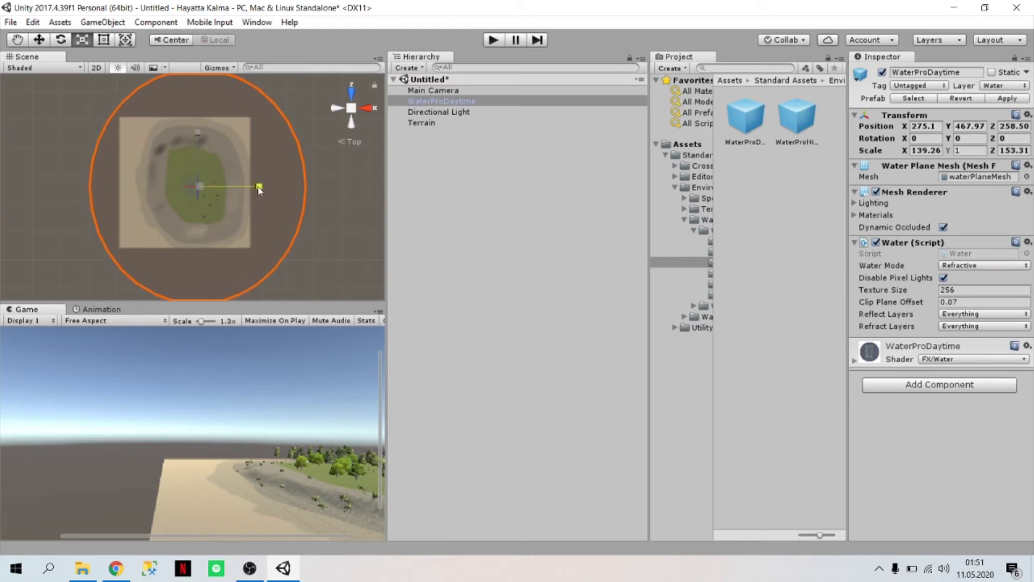
pyautogui.moveTo(252, 186); pyautogui.dragTo(260, 189)
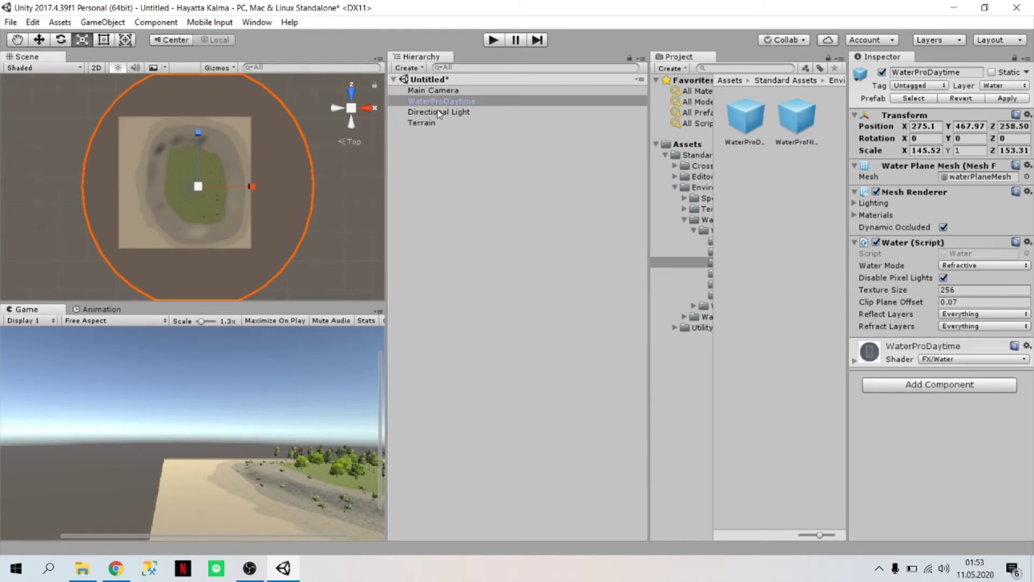
pyautogui.click(368, 109)
pyautogui.scroll(5, 183, 232)
pyautogui.click(760, 118)
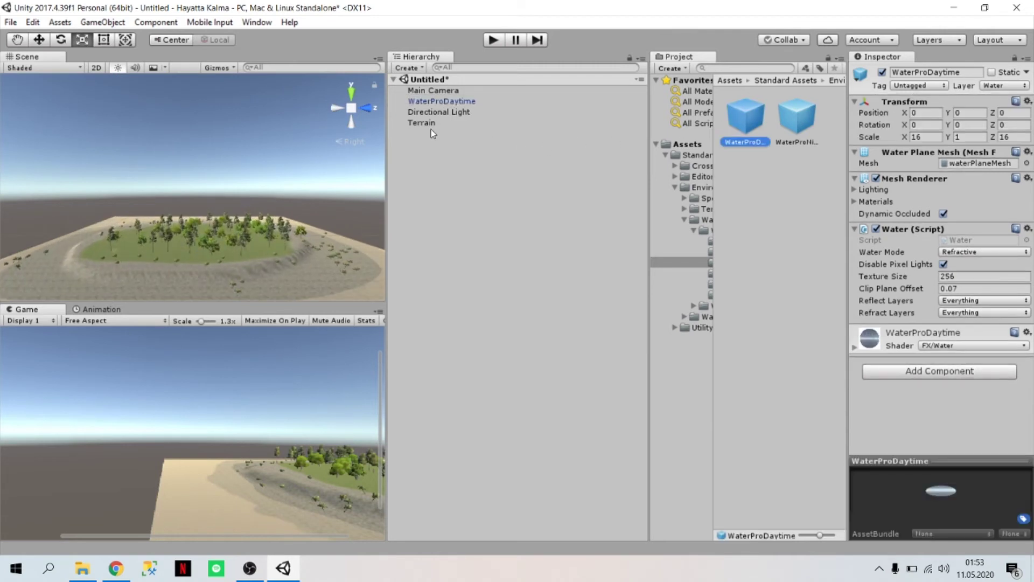
# - Drop a second WaterProDaytime water plane into the scene beside the island
pyautogui.keyDown('alt'); pyautogui.moveTo(300, 186); pyautogui.dragTo(299, 230); pyautogui.keyUp('alt')
pyautogui.scroll(2, 290, 252)
pyautogui.scroll(2, 353, 252)
pyautogui.moveTo(752, 112); pyautogui.dragTo(301, 279)
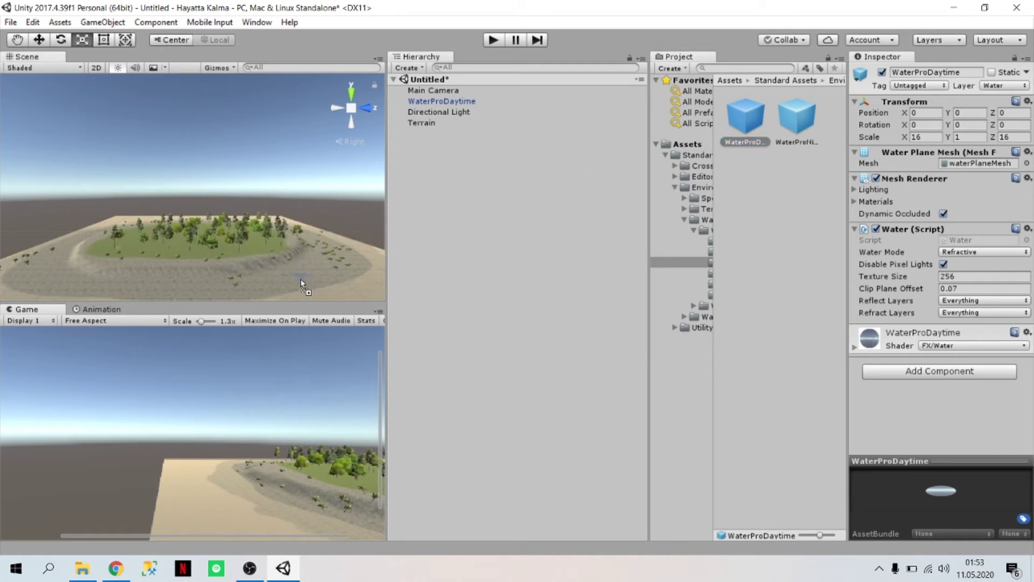
pyautogui.moveTo(301, 279); pyautogui.dragTo(294, 286)
# - Scale the new water plane up to about Scale X 490.82
pyautogui.moveTo(297, 233); pyautogui.dragTo(288, 167)
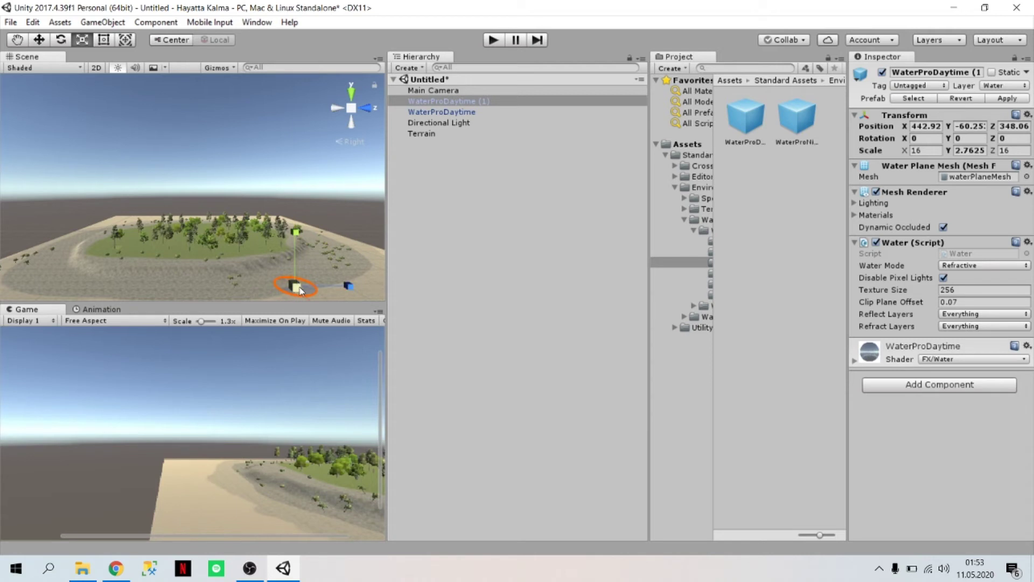
pyautogui.moveTo(300, 290); pyautogui.dragTo(299, 284)
pyautogui.scroll(-3, 299, 284)
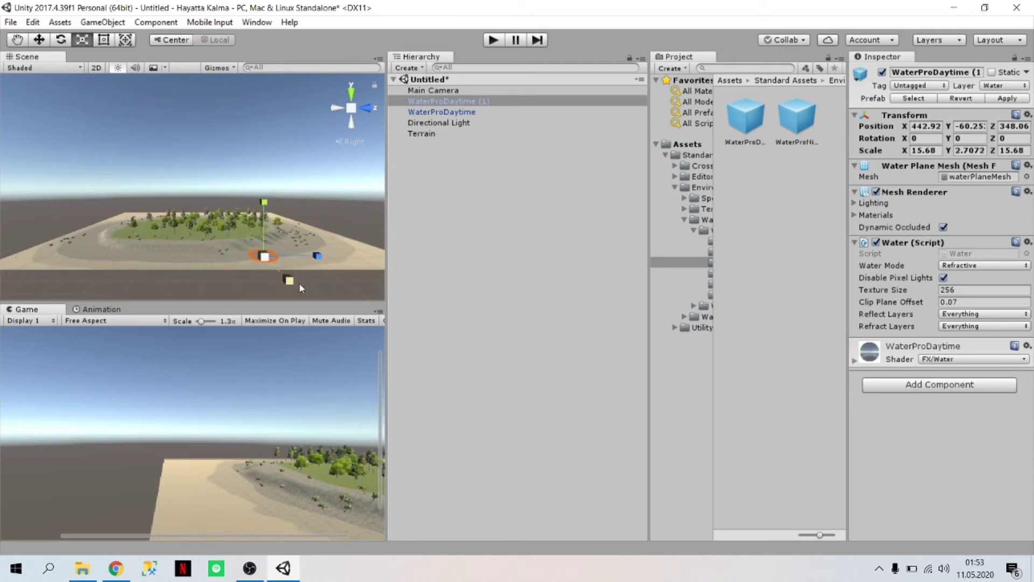
pyautogui.moveTo(289, 280); pyautogui.dragTo(322, 364)
pyautogui.moveTo(318, 257); pyautogui.dragTo(467, 245)
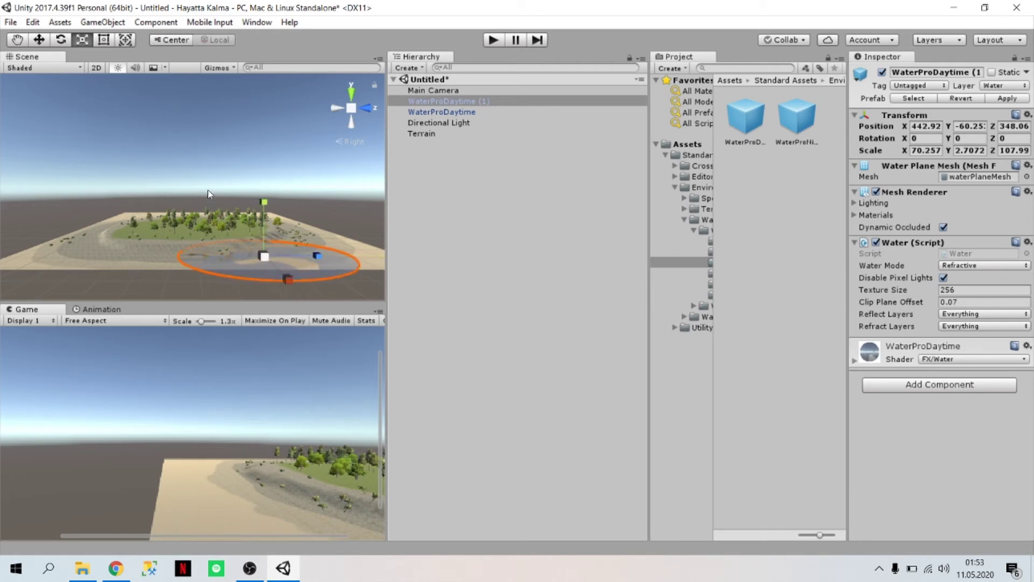
pyautogui.moveTo(272, 202); pyautogui.dragTo(252, 109)
pyautogui.moveTo(274, 282); pyautogui.dragTo(304, 315)
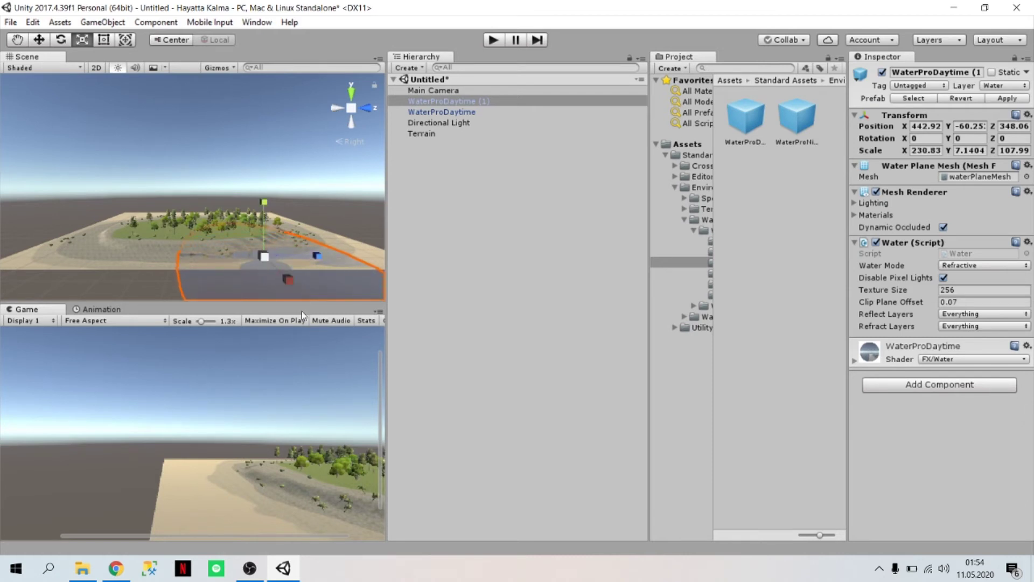
pyautogui.scroll(-2, 163, 100)
pyautogui.scroll(-2, 214, 170)
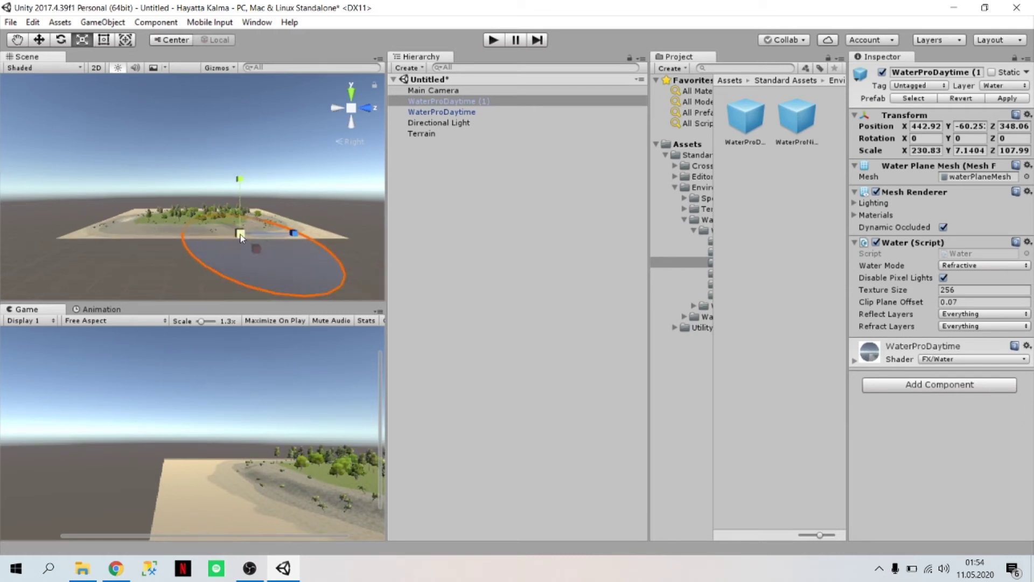
pyautogui.moveTo(241, 234); pyautogui.dragTo(267, 160)
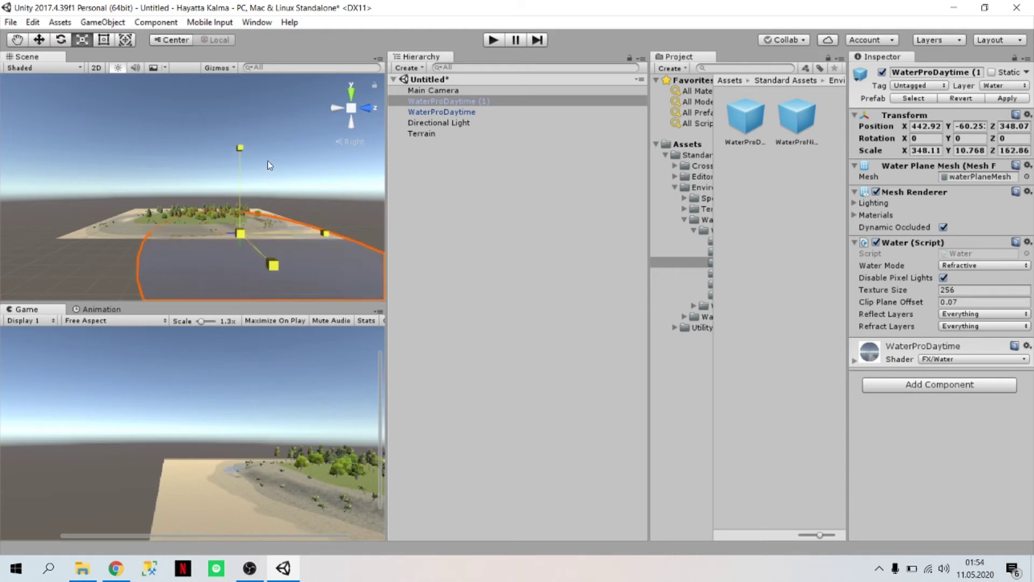
pyautogui.moveTo(267, 161); pyautogui.dragTo(293, 140)
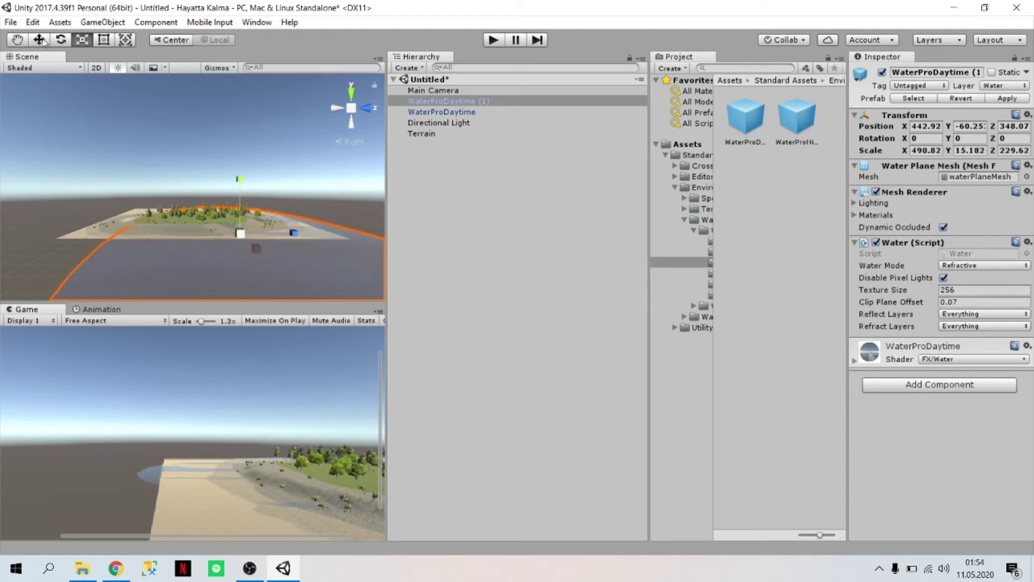
# - Move the new water plane toward the island and check both planes from Top view
pyautogui.click(41, 41)
pyautogui.click(184, 199)
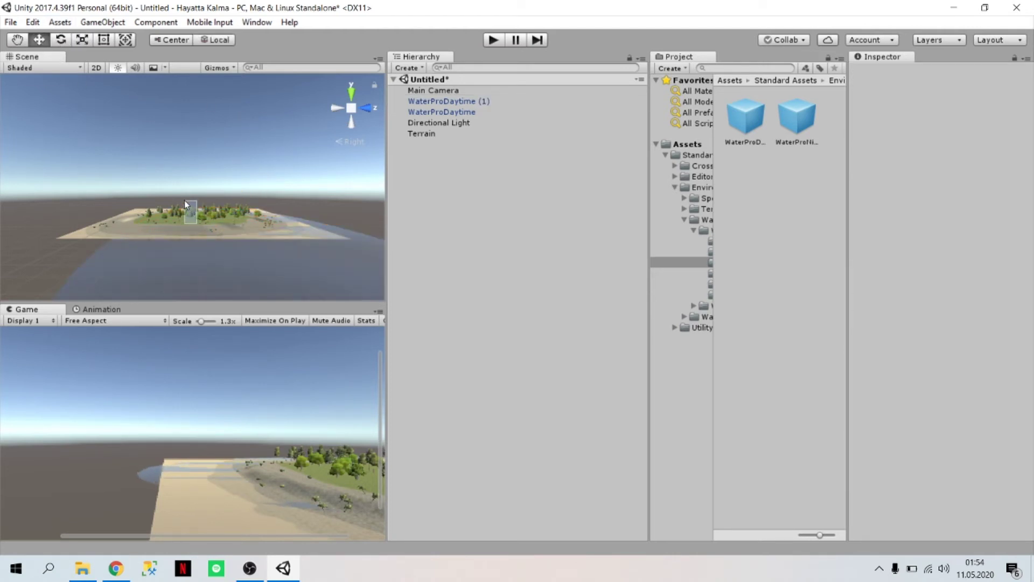
pyautogui.click(221, 241)
pyautogui.moveTo(234, 227); pyautogui.dragTo(208, 196)
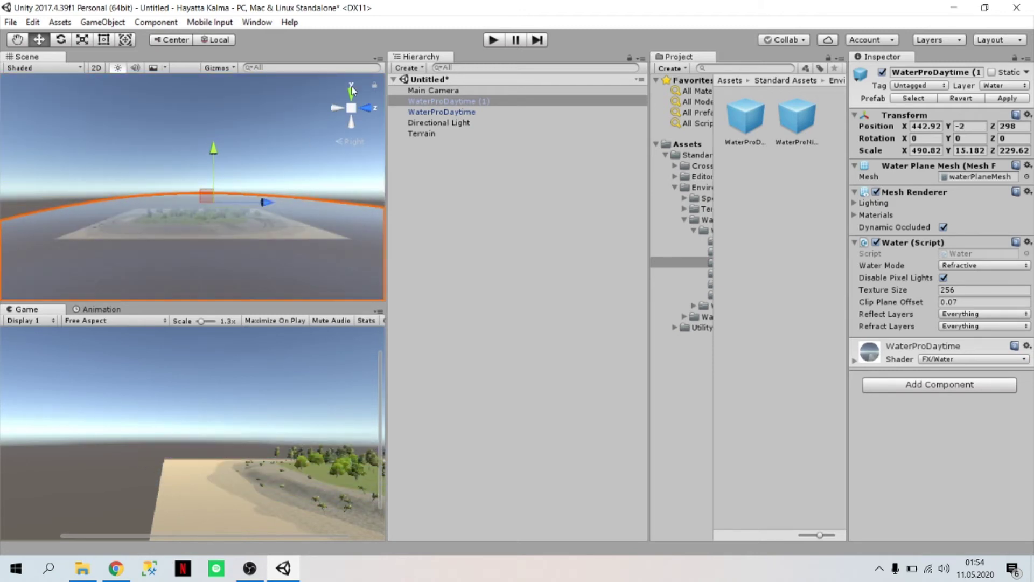
pyautogui.click(351, 89)
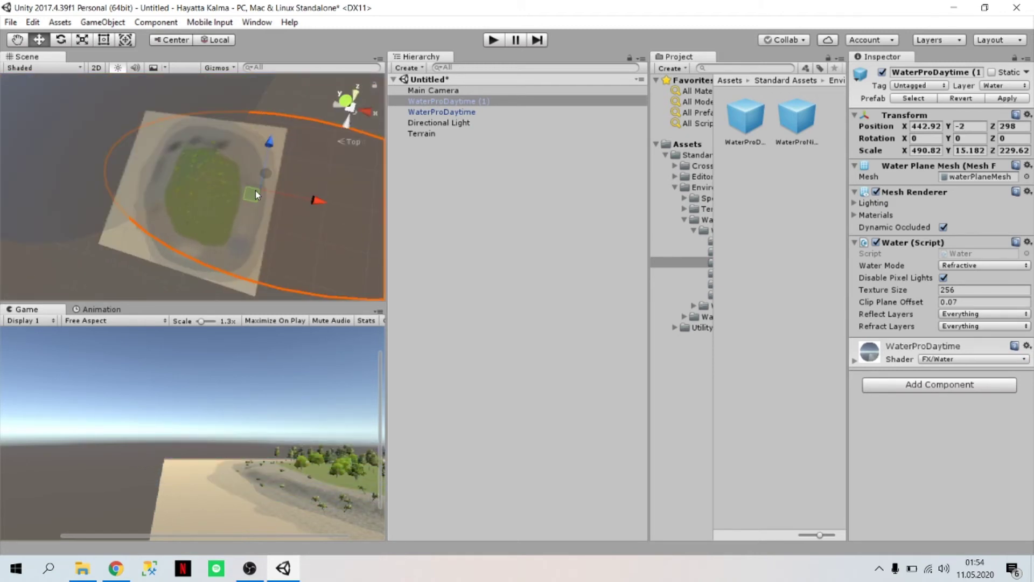
pyautogui.click(206, 176)
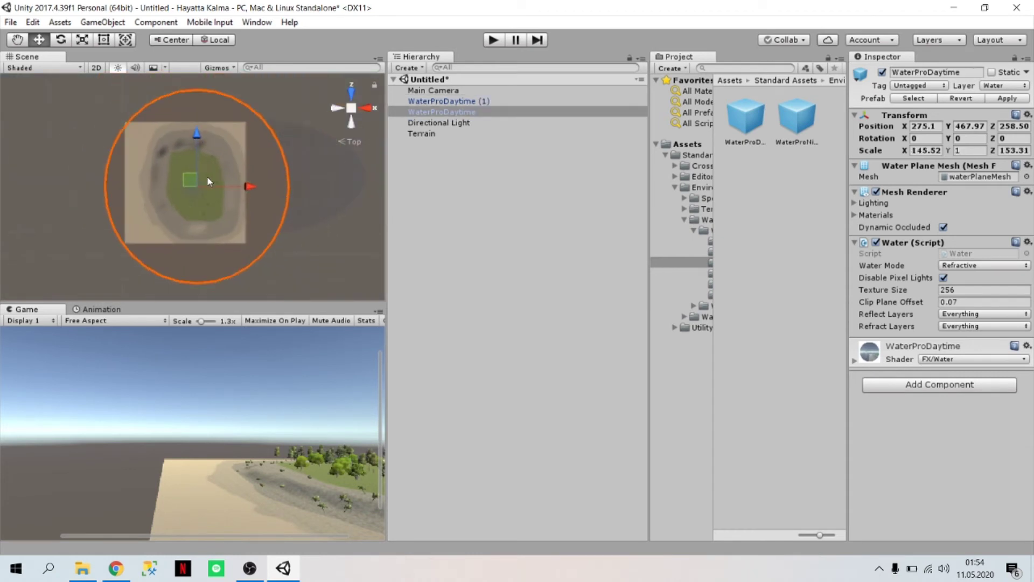
pyautogui.scroll(1, 209, 176)
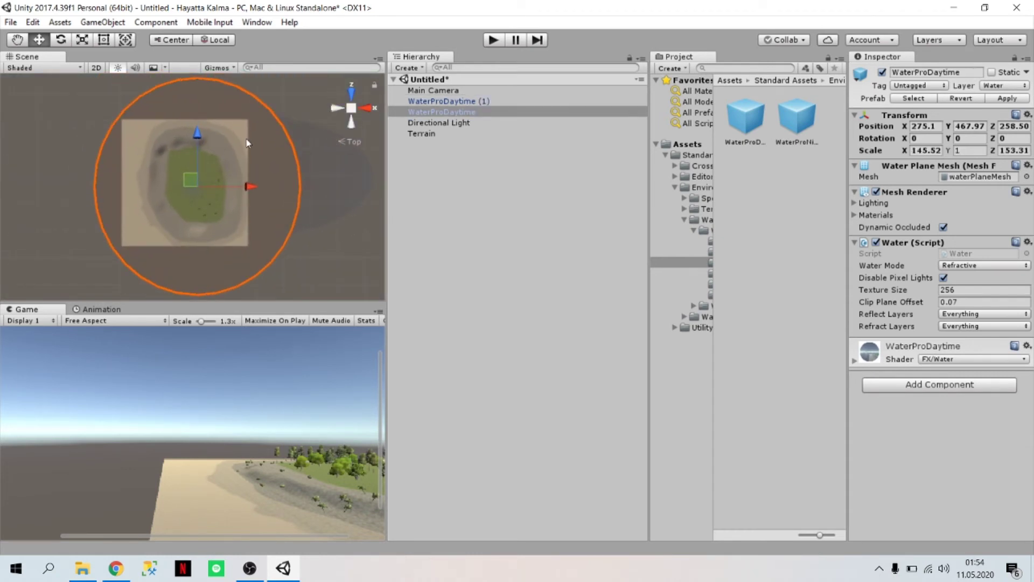
pyautogui.click(366, 107)
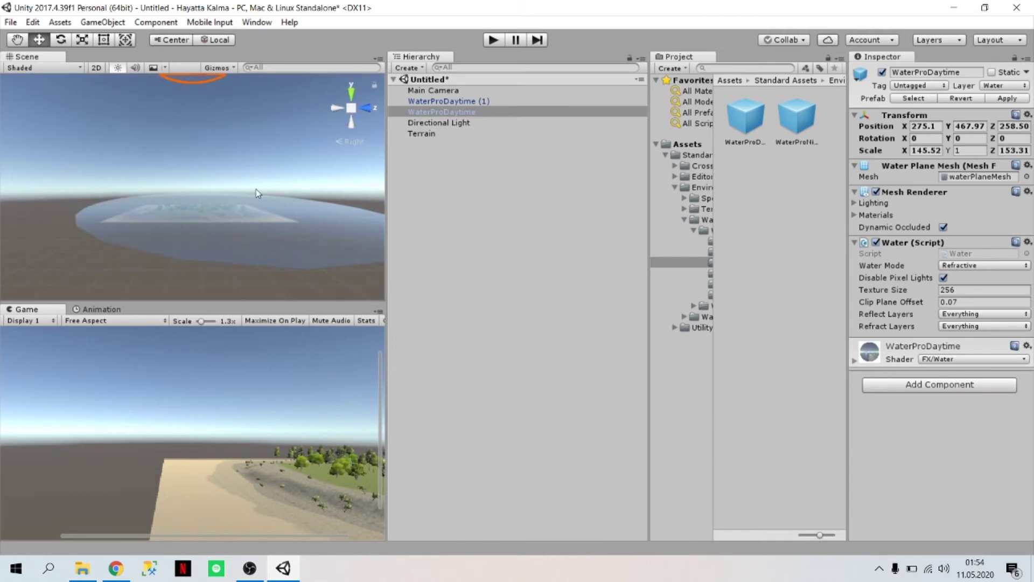
# - Reselect WaterProDaytime (1) and lower it to about Y -58 around the island
pyautogui.scroll(2, 235, 215)
pyautogui.scroll(2, 234, 213)
pyautogui.scroll(2, 230, 231)
pyautogui.scroll(2, 229, 231)
pyautogui.scroll(-2, 229, 231)
pyautogui.scroll(-2, 229, 231)
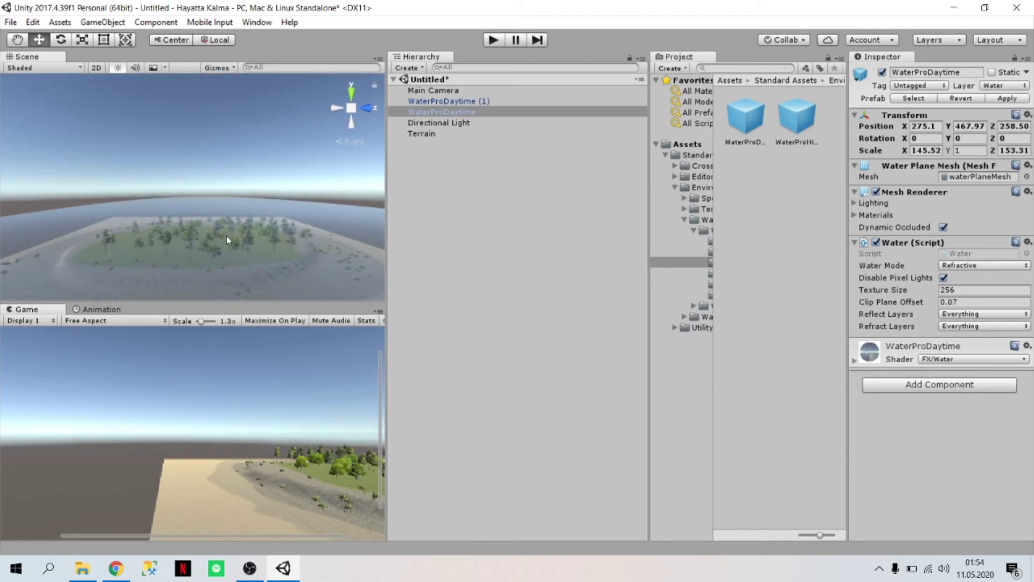
pyautogui.click(179, 92)
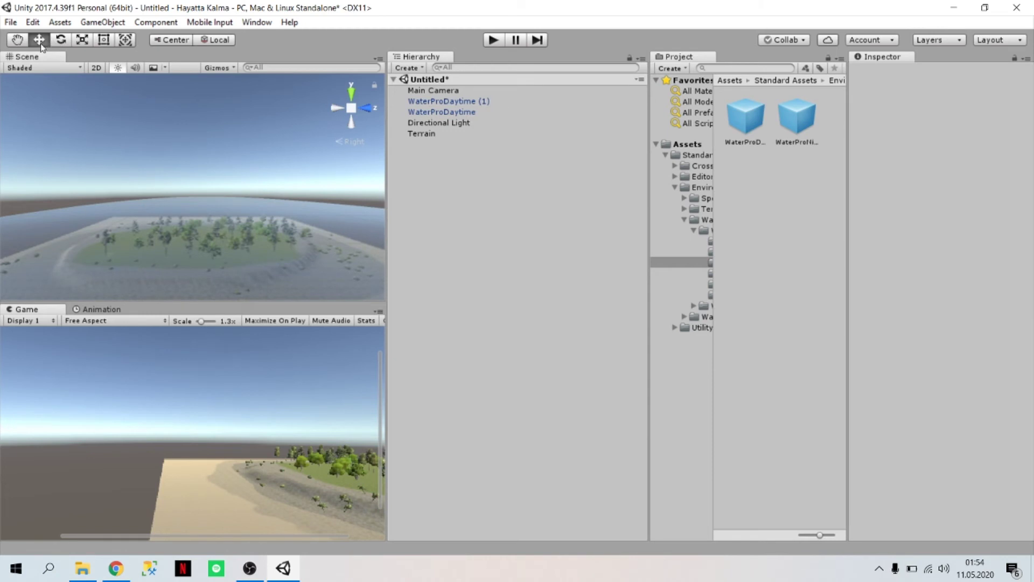
pyautogui.click(221, 228)
pyautogui.moveTo(232, 206)
pyautogui.mouseDown()
pyautogui.moveTo(218, 252)
pyautogui.moveTo(193, 257)
pyautogui.mouseUp()
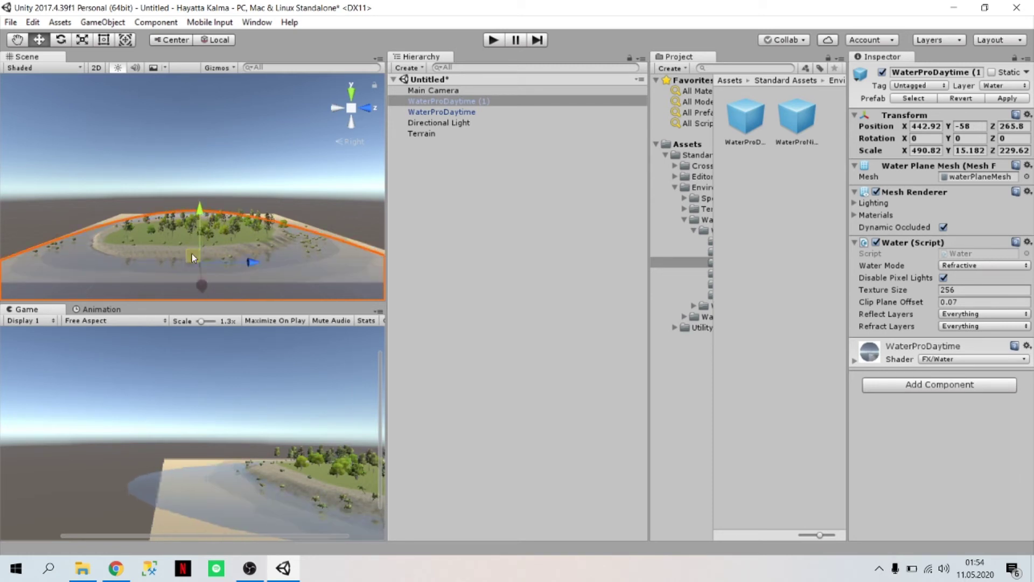
# - Lower WaterProDaytime (1) to Y -61.2 and stretch it along Z to 413.33
pyautogui.scroll(3, 194, 253)
pyautogui.keyDown('alt'); pyautogui.moveTo(267, 237); pyautogui.dragTo(272, 260); pyautogui.keyUp('alt')
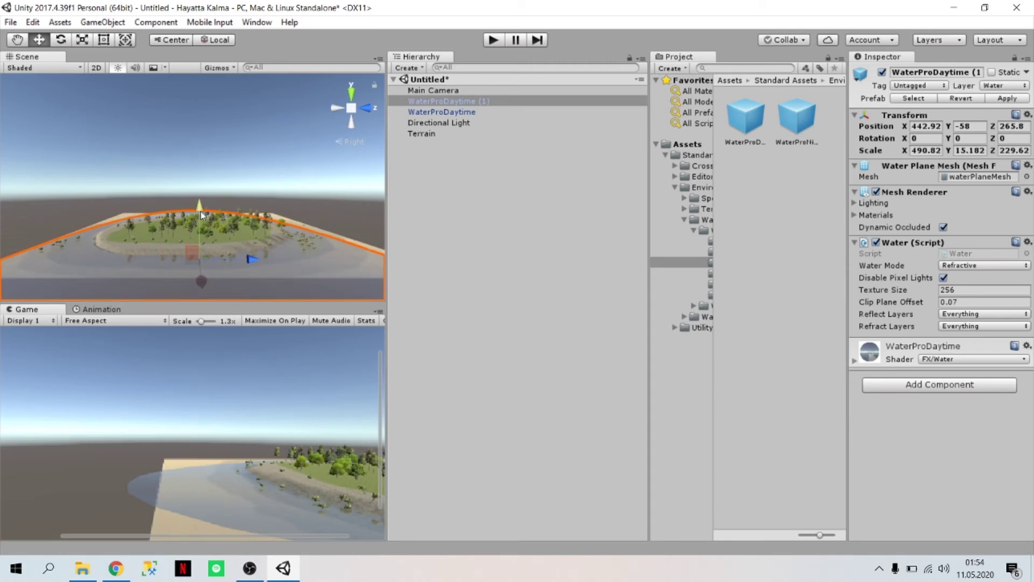
pyautogui.moveTo(200, 212); pyautogui.dragTo(201, 211)
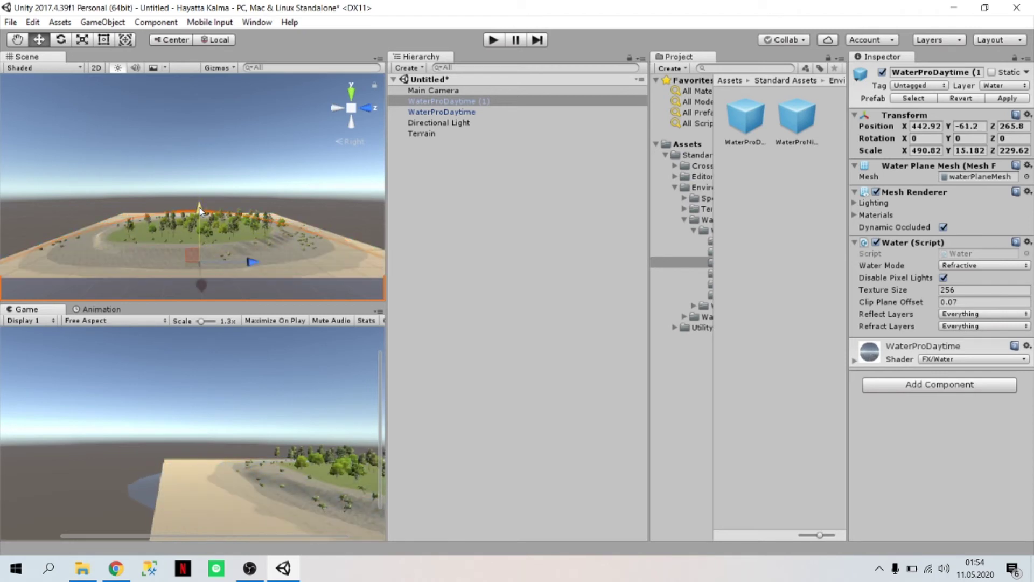
pyautogui.click(83, 41)
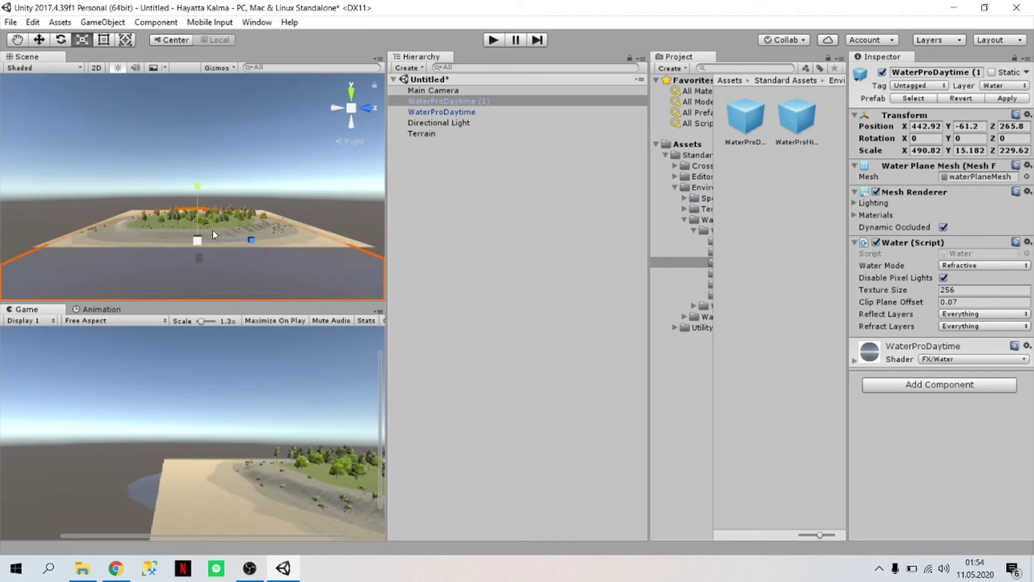
pyautogui.scroll(1, 201, 195)
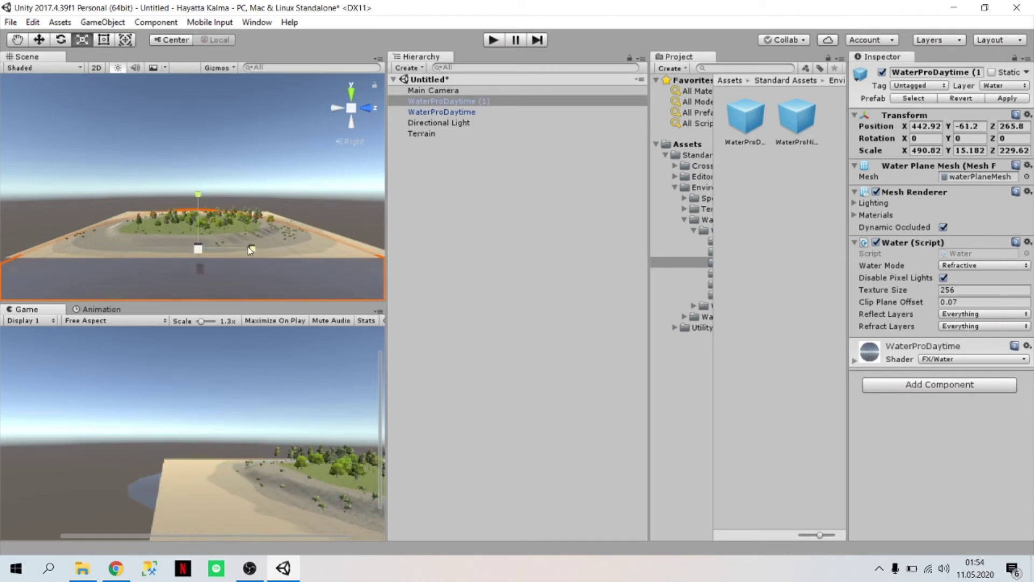
pyautogui.moveTo(253, 247); pyautogui.dragTo(298, 240)
pyautogui.scroll(-1, 246, 215)
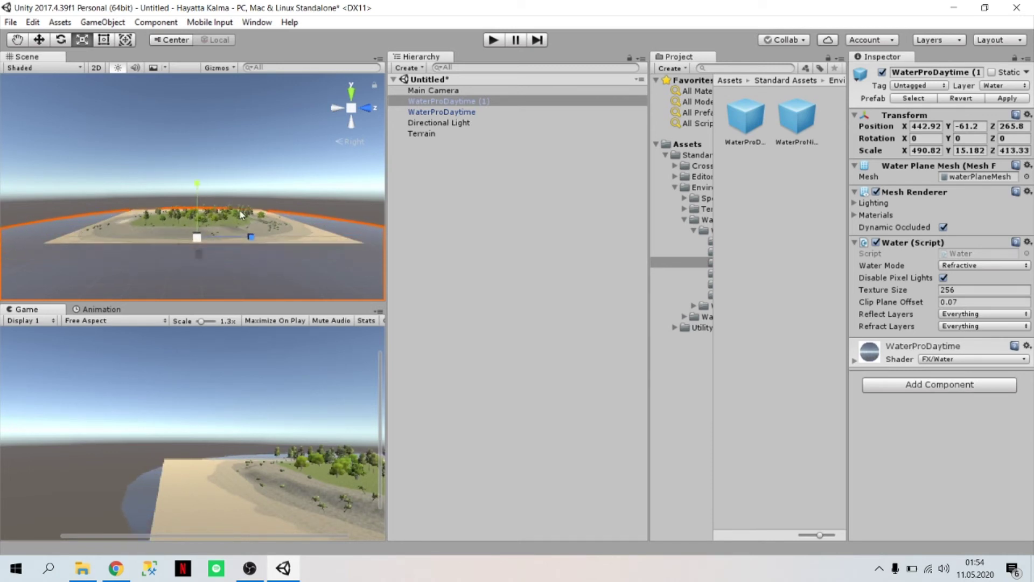
# - Adjust the water plane's height from Y -65 up to about -57.9
pyautogui.click(39, 43)
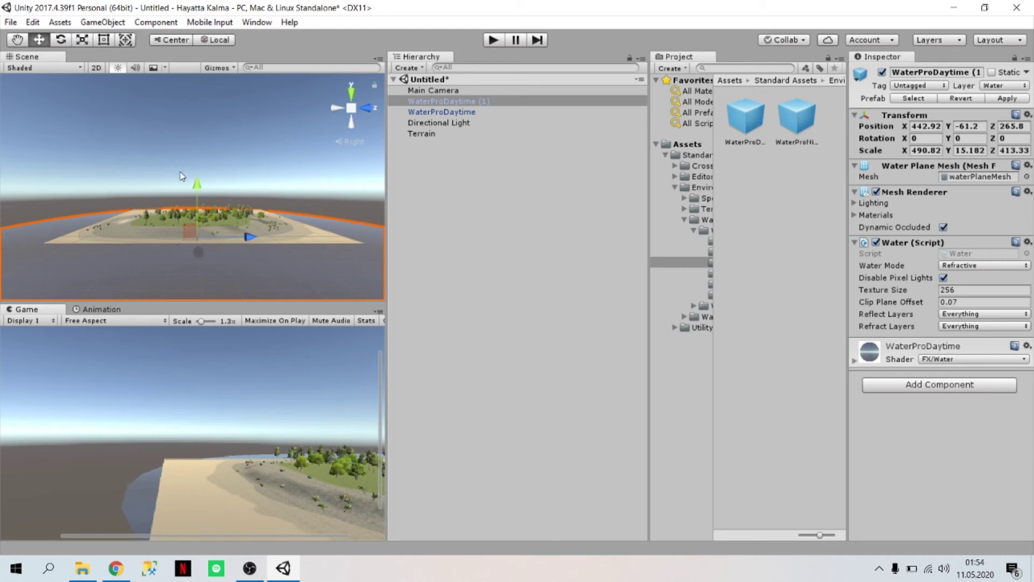
pyautogui.moveTo(199, 186); pyautogui.dragTo(198, 174)
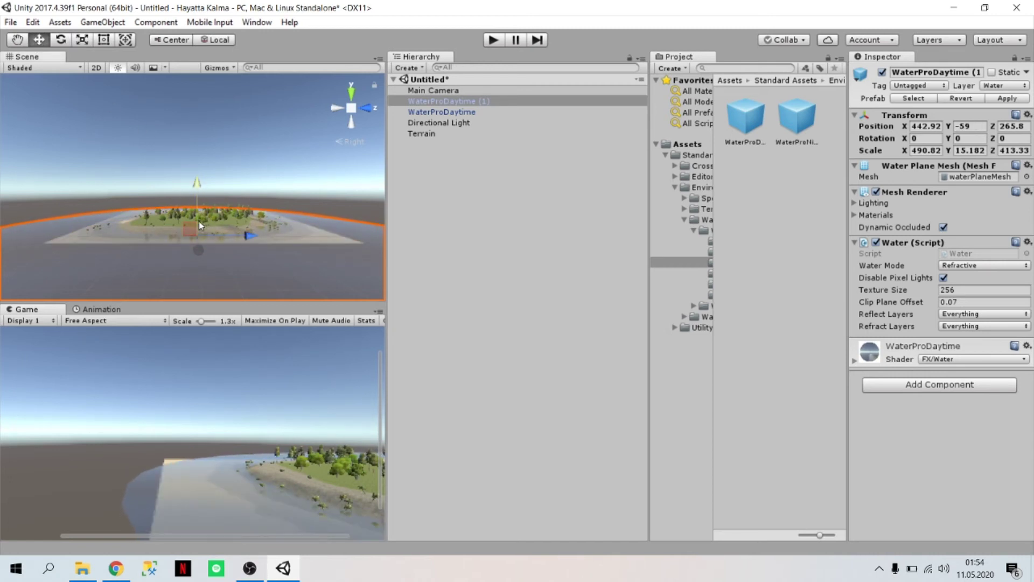
pyautogui.scroll(2, 199, 221)
pyautogui.scroll(-1, 199, 240)
pyautogui.scroll(-1, 195, 239)
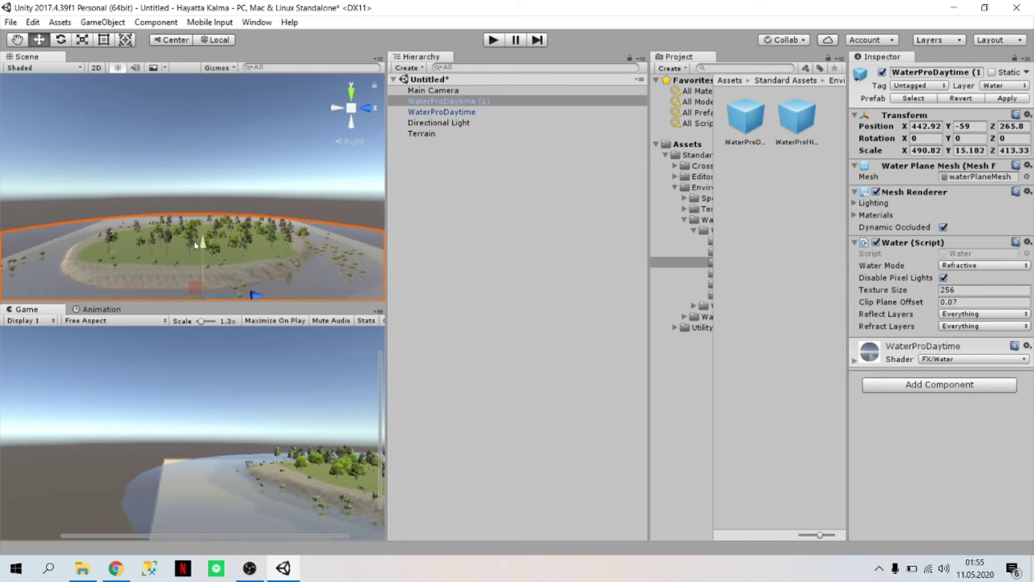
pyautogui.moveTo(204, 244); pyautogui.dragTo(205, 243)
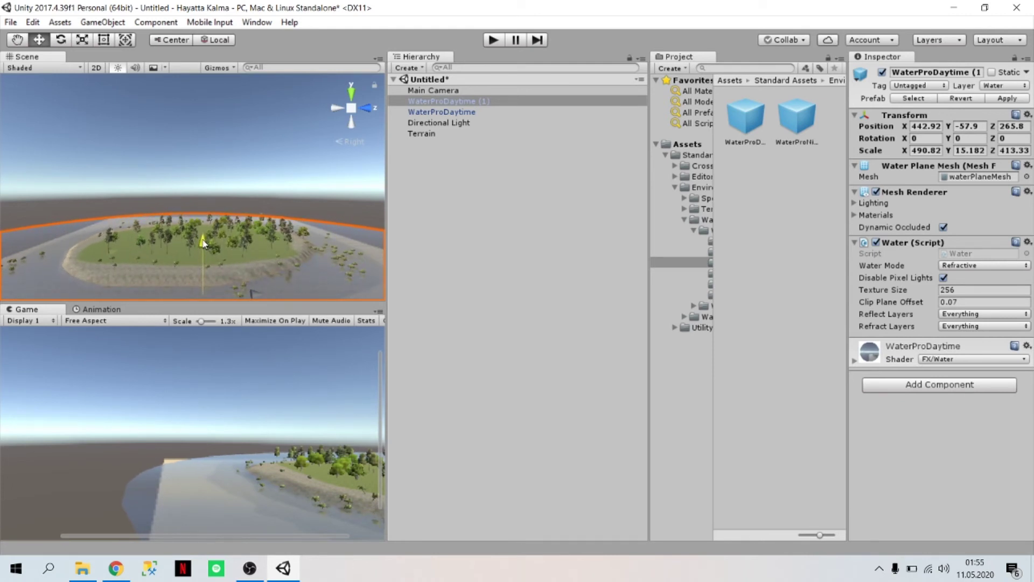
pyautogui.moveTo(203, 240); pyautogui.dragTo(205, 240)
pyautogui.scroll(-2, 204, 241)
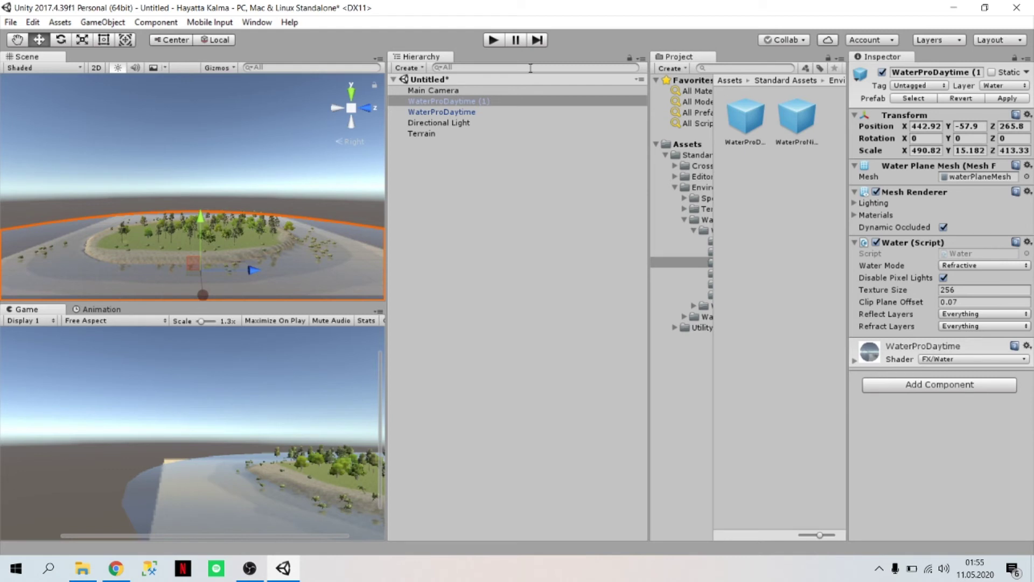
# - Import every file of the standard Characters package through Assets > Import Package
pyautogui.click(60, 23)
pyautogui.click(60, 23)
pyautogui.click(59, 24)
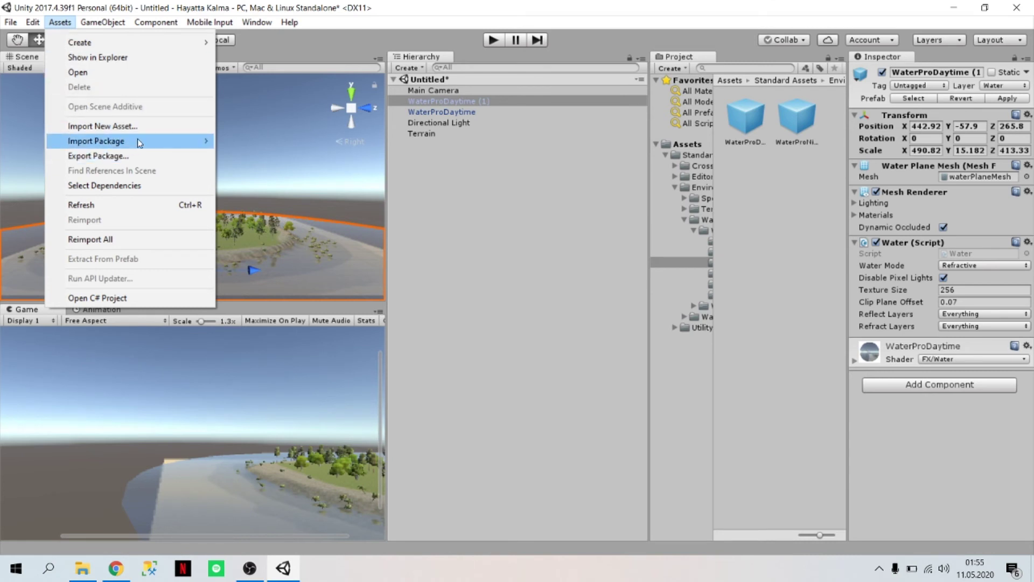
pyautogui.moveTo(175, 143)
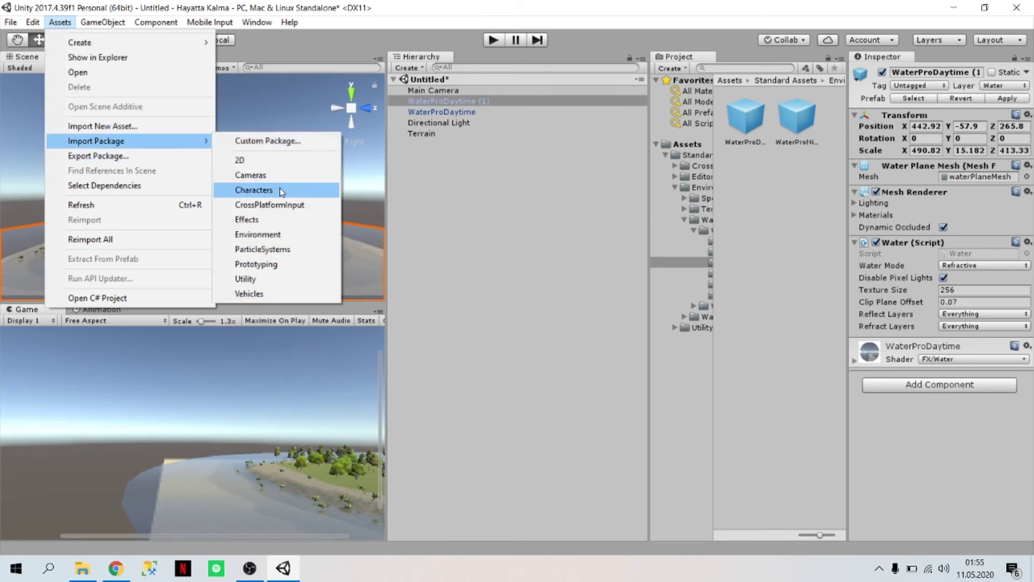
pyautogui.click(280, 190)
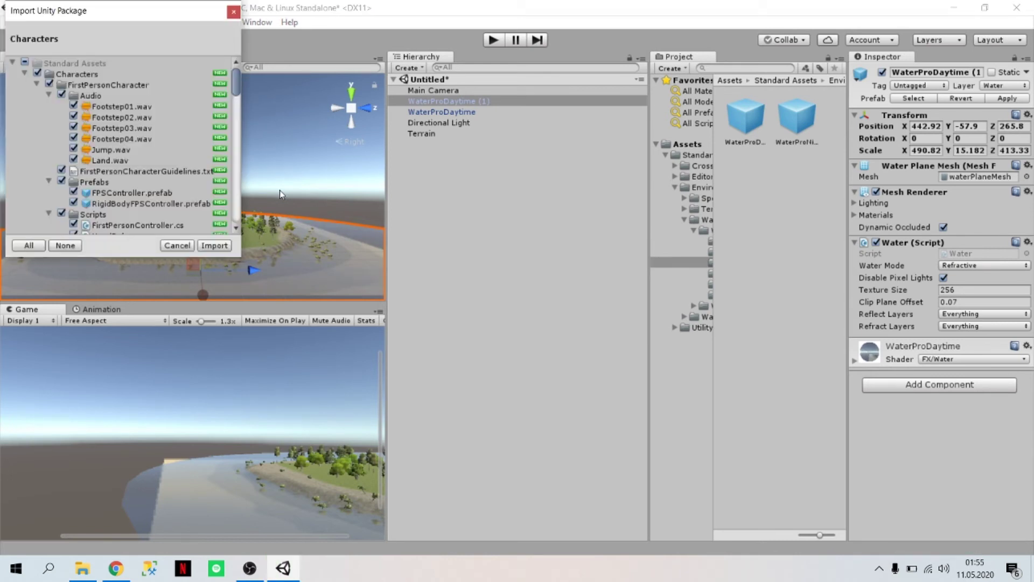
pyautogui.click(213, 246)
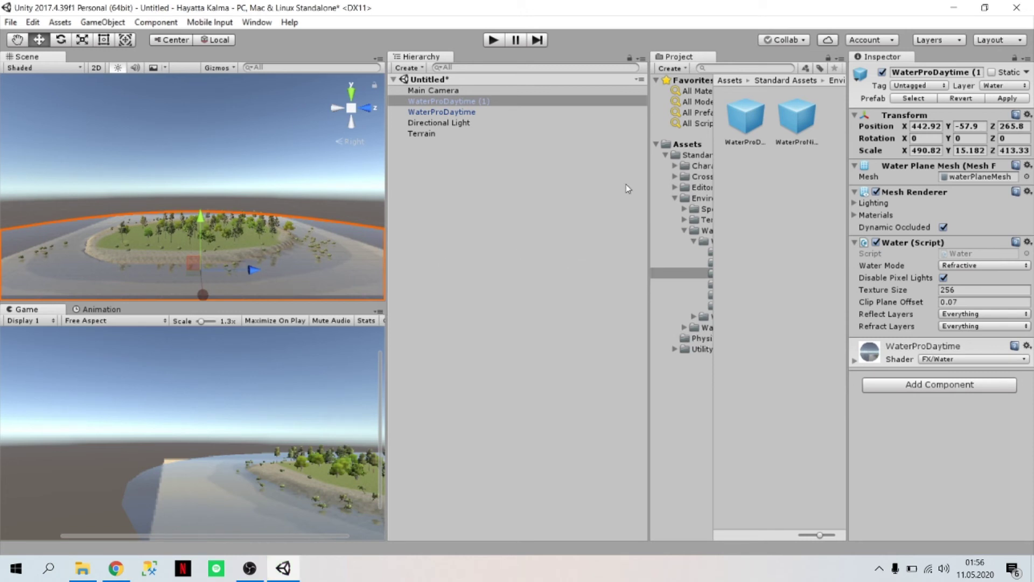
# - Widen the Project panel and open Characters > FirstPersonCharacter > Prefabs
pyautogui.click(698, 166)
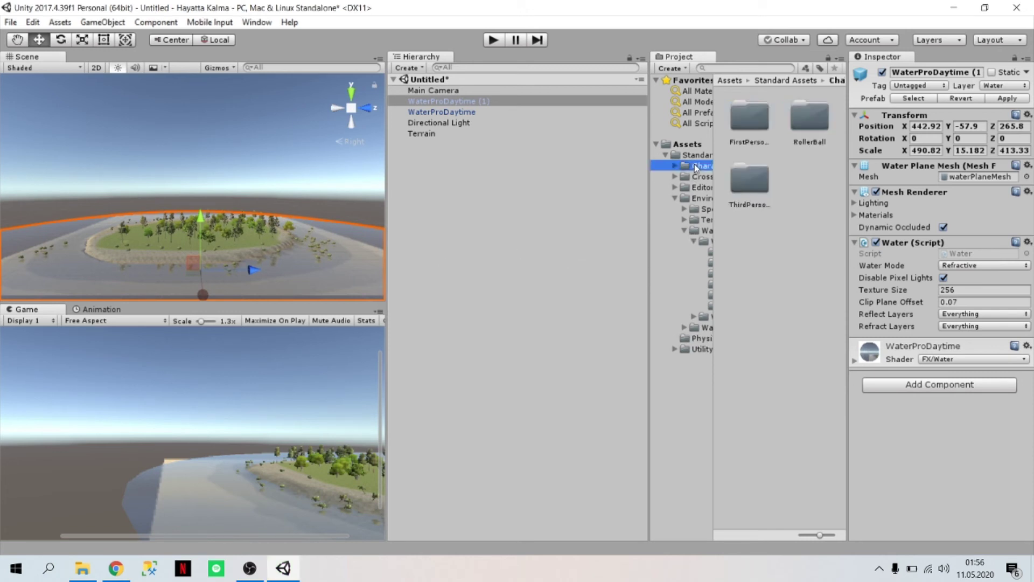
pyautogui.moveTo(649, 223); pyautogui.dragTo(579, 205)
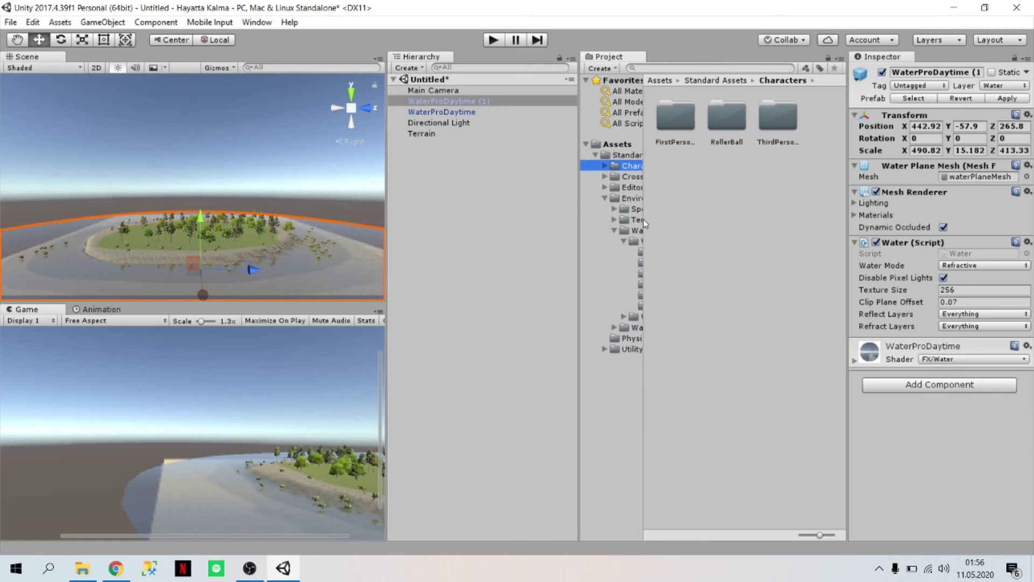
pyautogui.moveTo(642, 220); pyautogui.dragTo(695, 226)
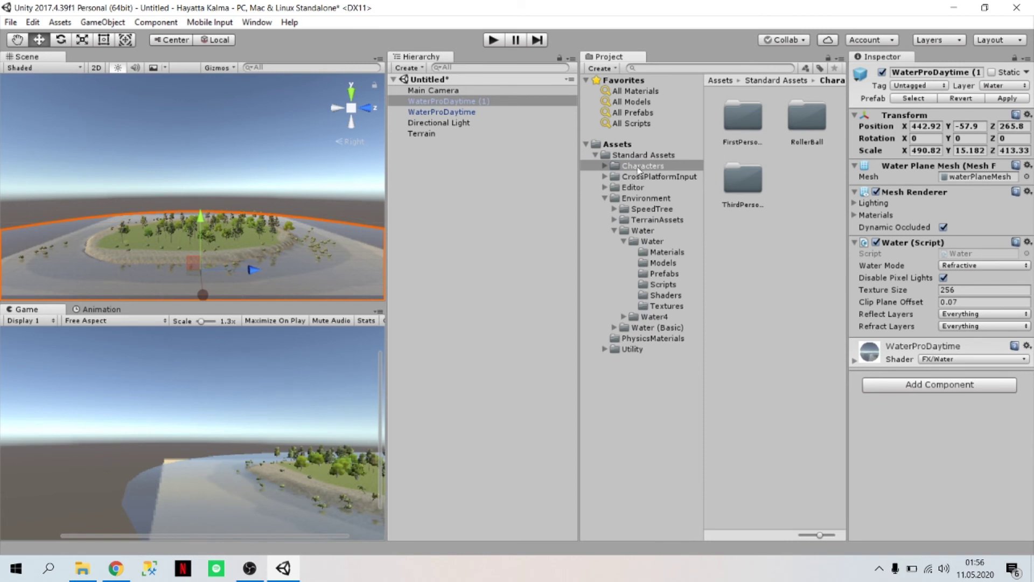
pyautogui.click(743, 120)
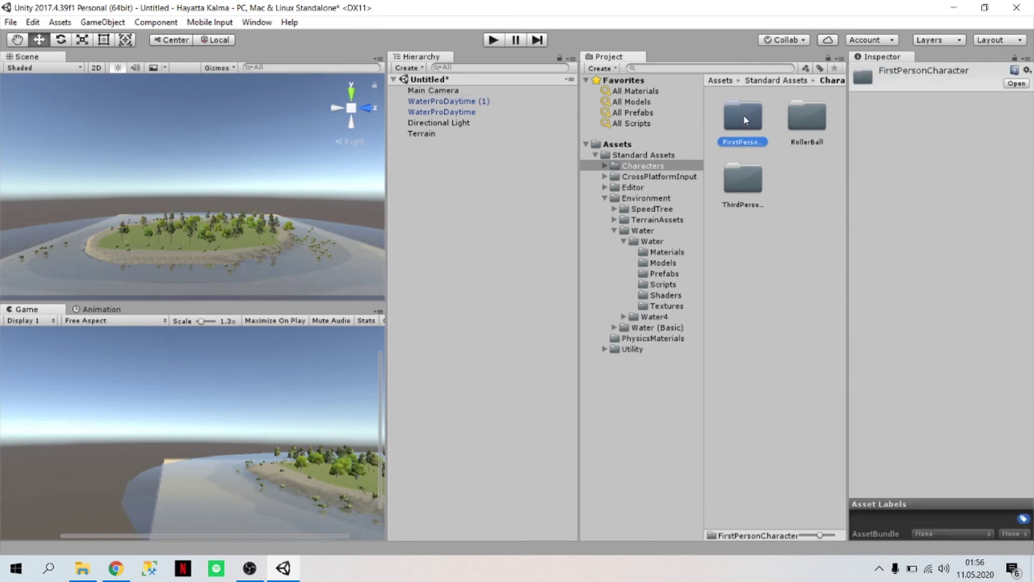
pyautogui.doubleClick(744, 118)
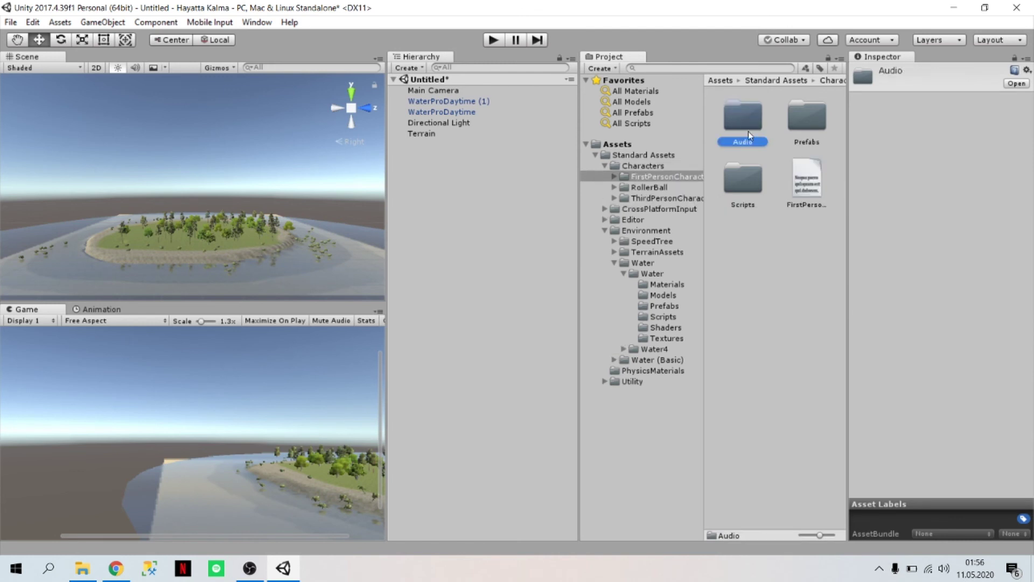
pyautogui.doubleClick(813, 126)
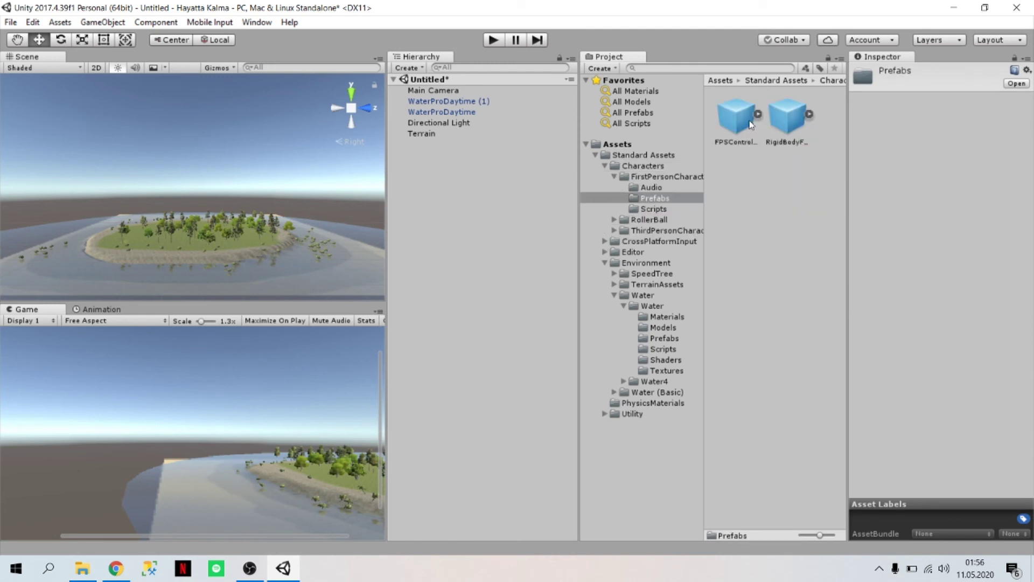
# - Inspect the FPSController prefab and drag it onto the island in the Scene
pyautogui.click(739, 119)
pyautogui.click(787, 116)
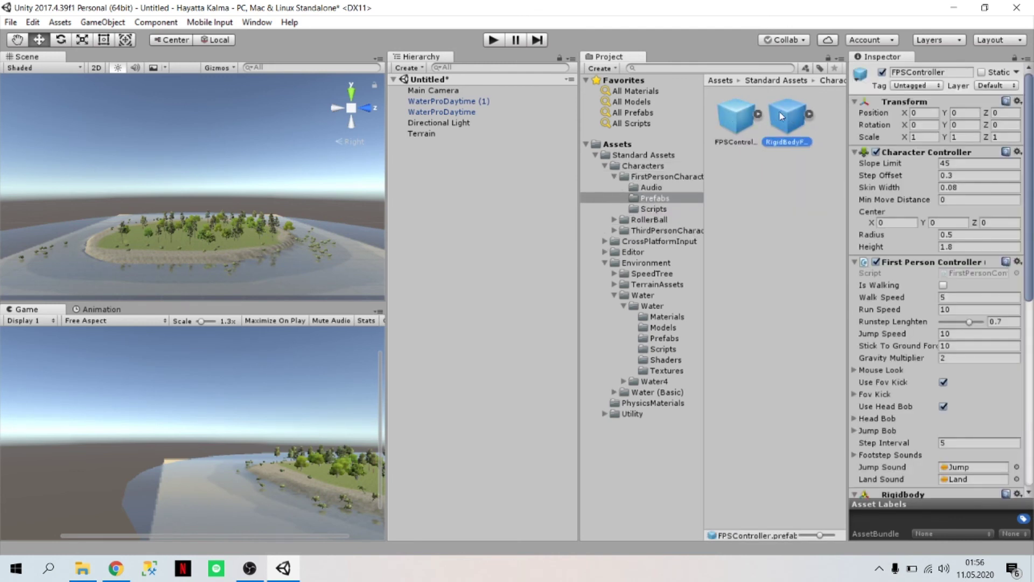
pyautogui.click(739, 119)
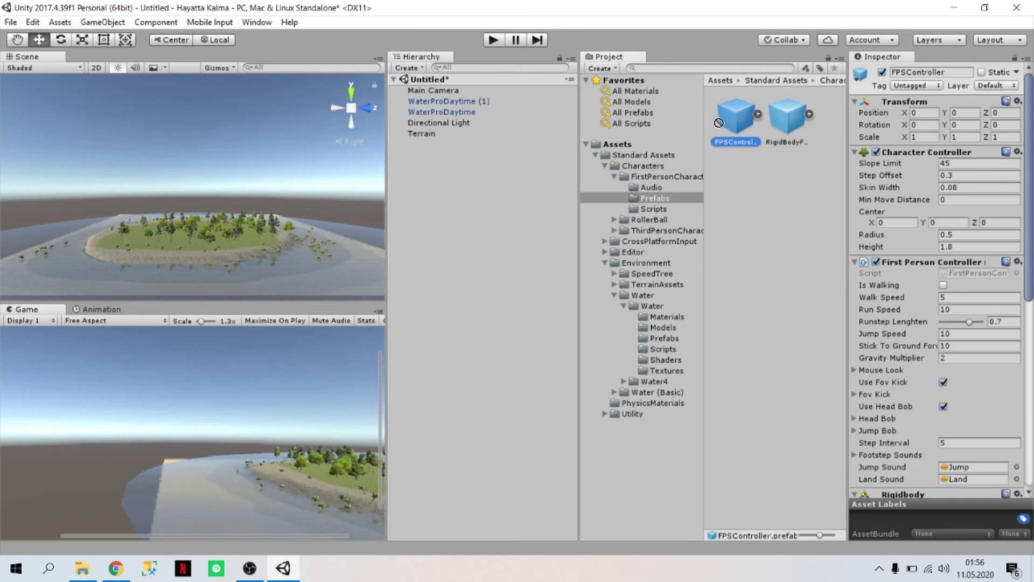
pyautogui.moveTo(722, 122)
pyautogui.mouseDown()
pyautogui.moveTo(245, 240)
pyautogui.moveTo(244, 230)
pyautogui.mouseUp()
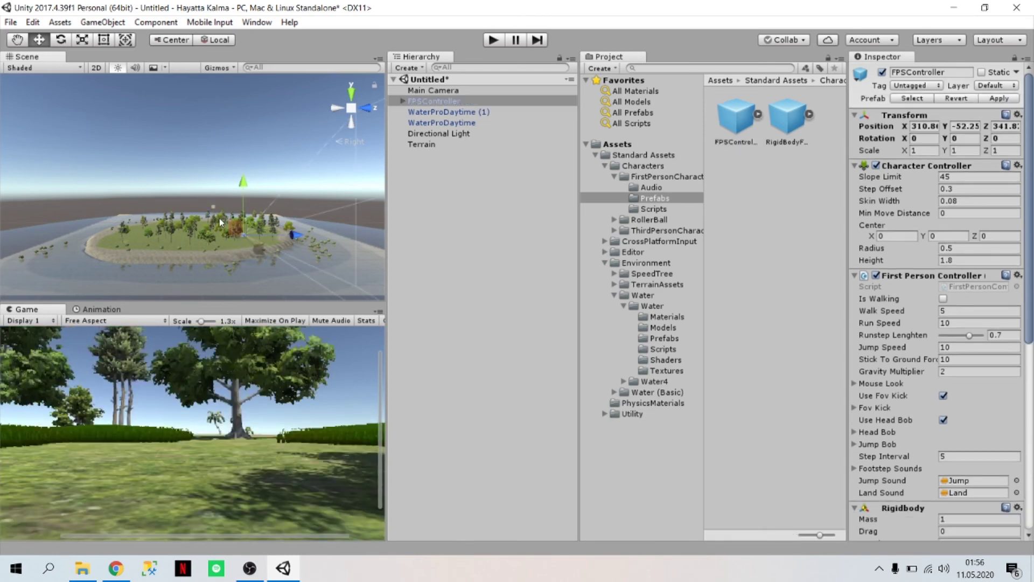
# - Zoom in on the island and select the placed FPSController
pyautogui.scroll(2, 226, 226)
pyautogui.scroll(2, 257, 259)
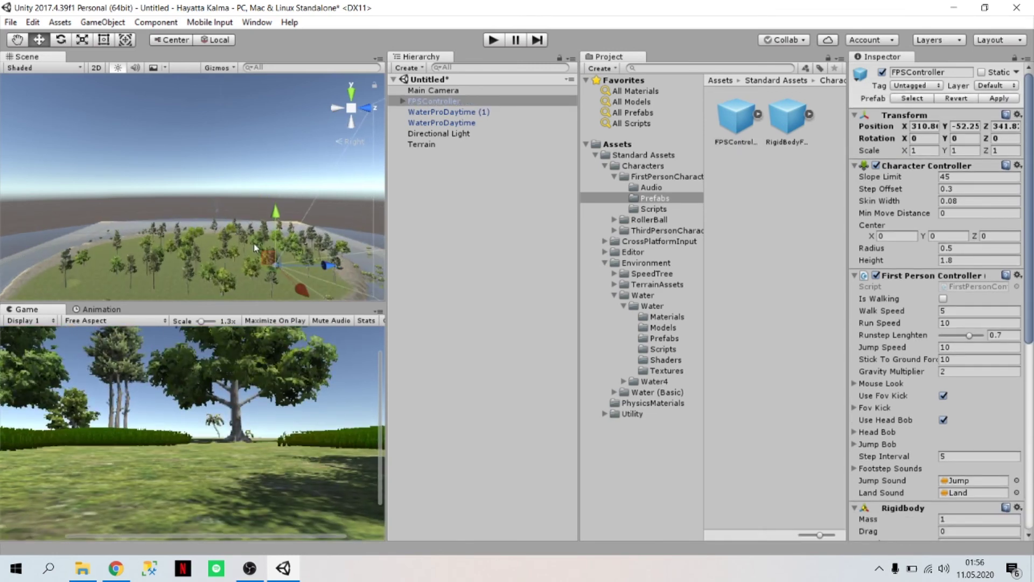
pyautogui.scroll(2, 265, 262)
pyautogui.moveTo(264, 273); pyautogui.dragTo(244, 245)
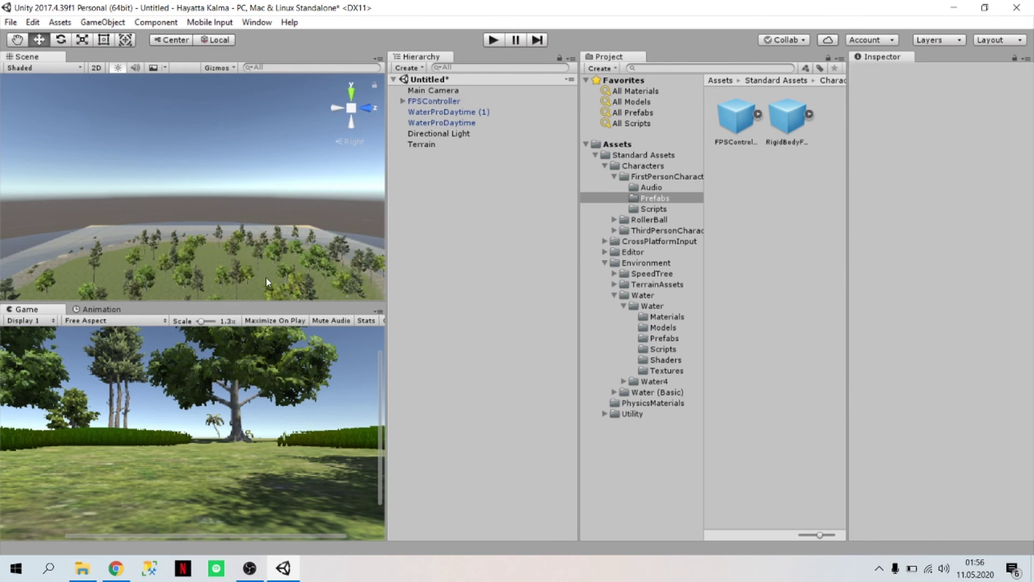
pyautogui.click(24, 42)
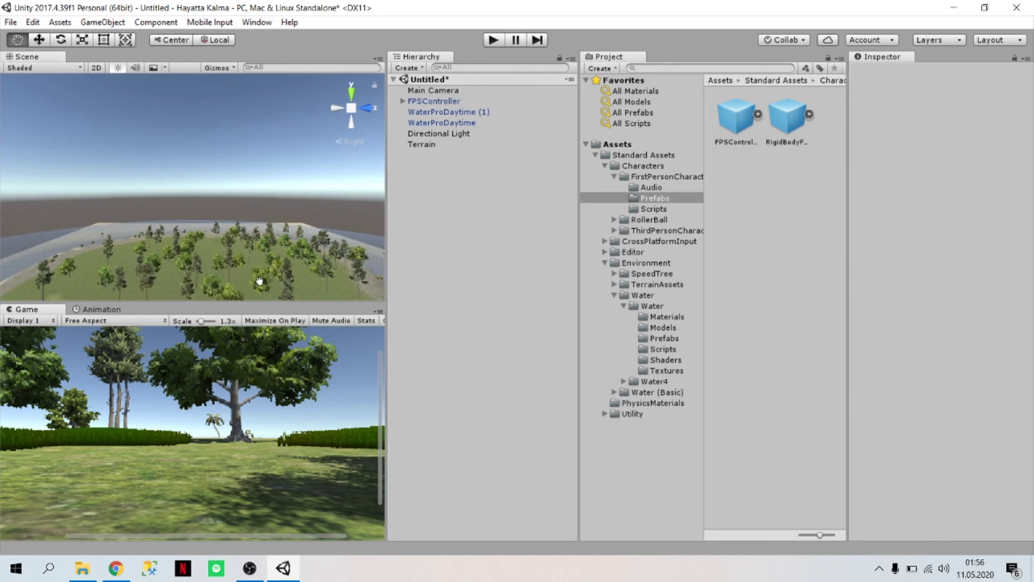
pyautogui.scroll(2, 253, 264)
pyautogui.scroll(2, 226, 237)
pyautogui.scroll(2, 210, 229)
pyautogui.scroll(2, 251, 245)
pyautogui.scroll(2, 251, 245)
pyautogui.scroll(1, 256, 248)
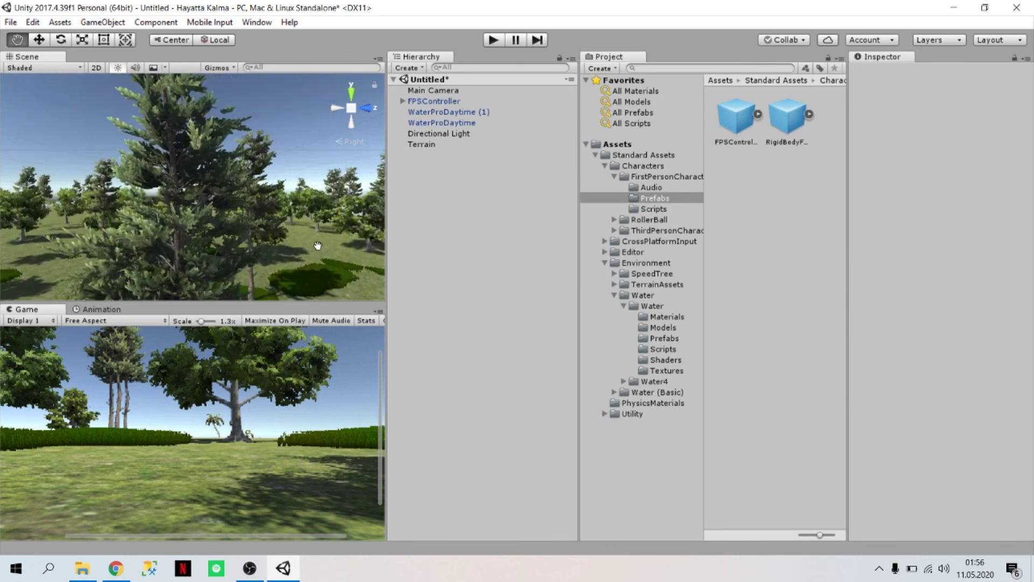
pyautogui.scroll(2, 302, 245)
pyautogui.scroll(2, 253, 240)
pyautogui.scroll(2, 216, 237)
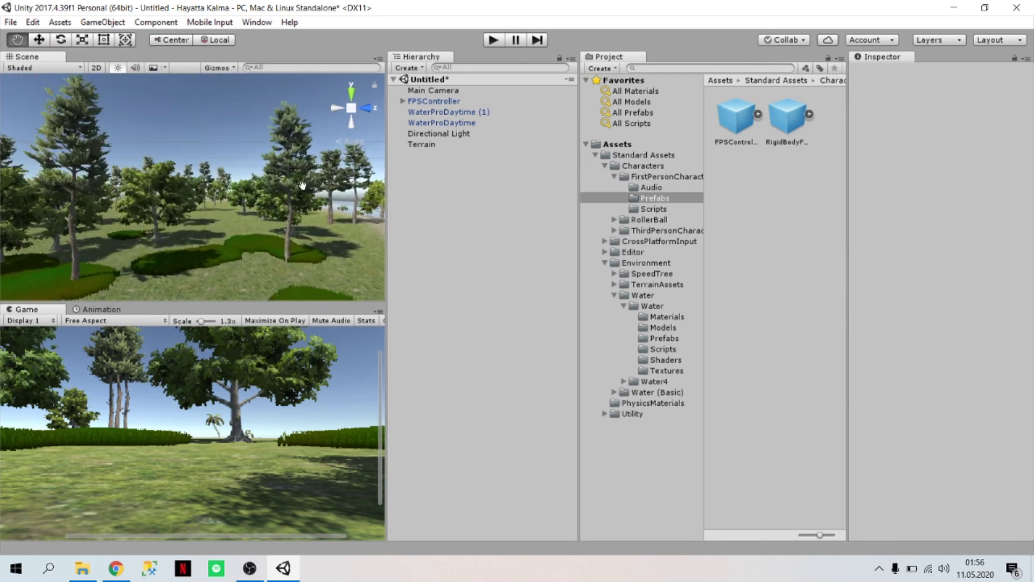
pyautogui.click(448, 101)
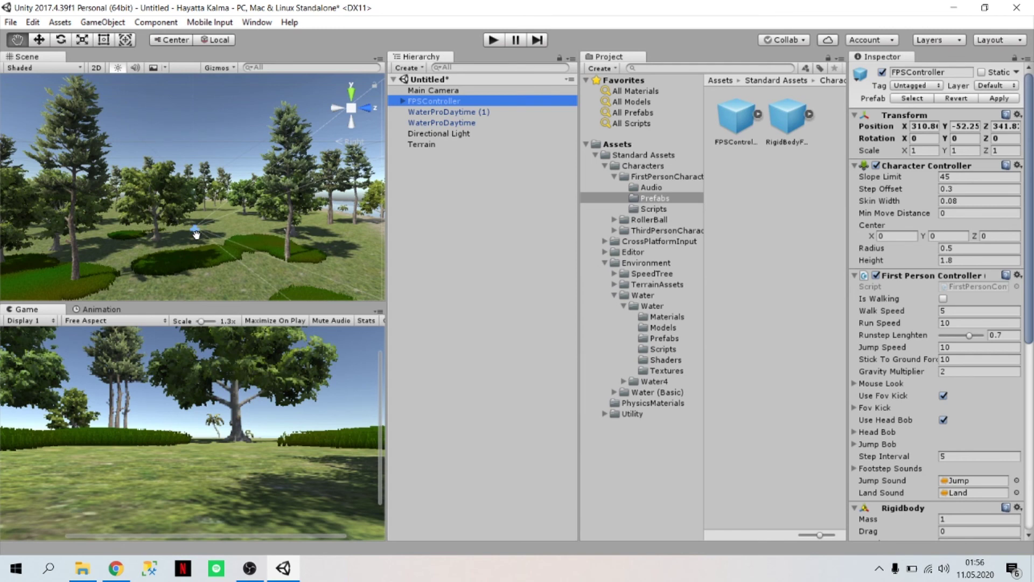
pyautogui.scroll(2, 196, 234)
pyautogui.scroll(1, 197, 248)
pyautogui.scroll(1, 199, 273)
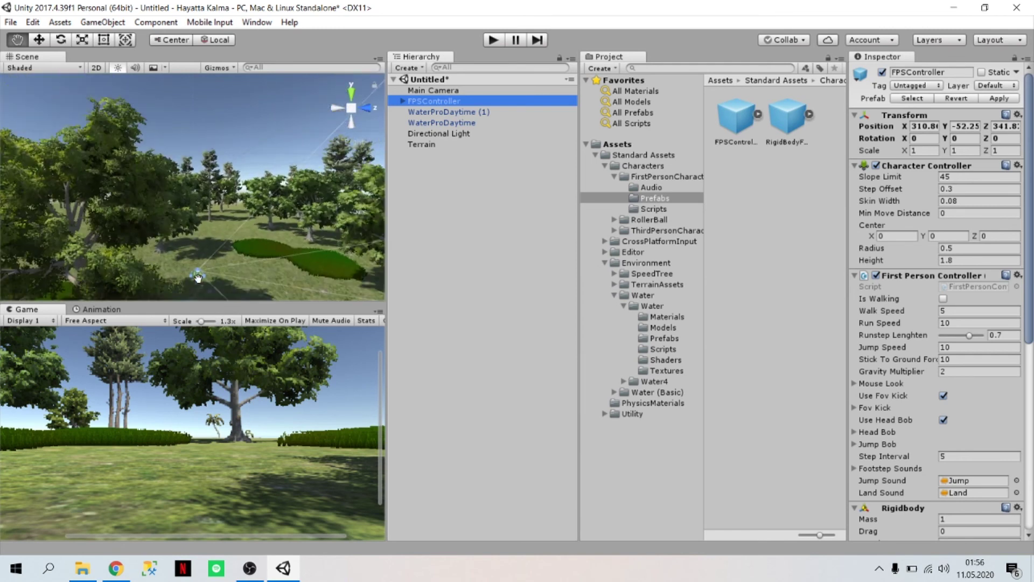
pyautogui.click(199, 269)
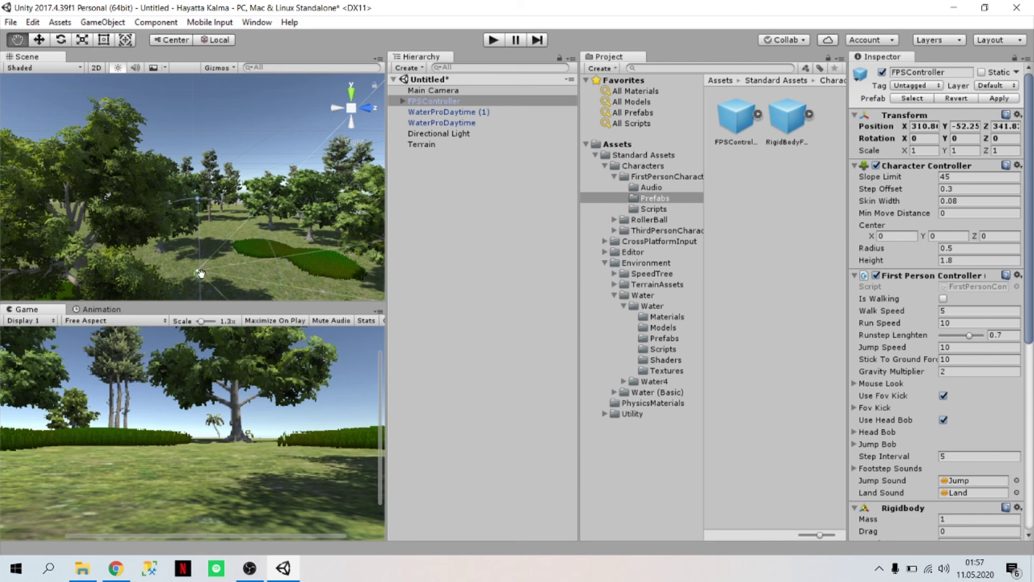
# - Move the FPSController to Position Y -48.5 and start Play mode
pyautogui.scroll(-1, 199, 246)
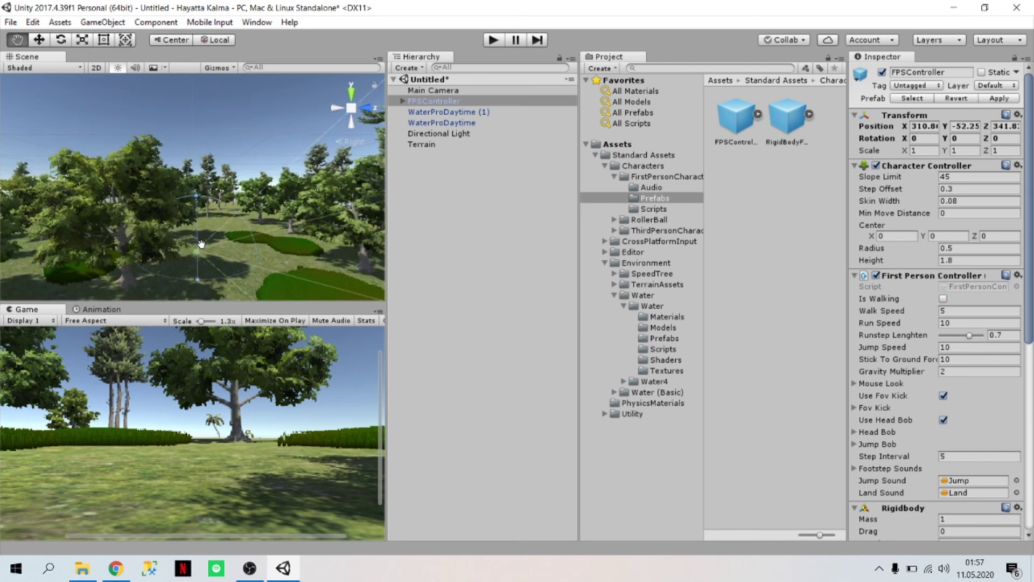
pyautogui.click(36, 43)
pyautogui.moveTo(199, 198); pyautogui.dragTo(209, 151)
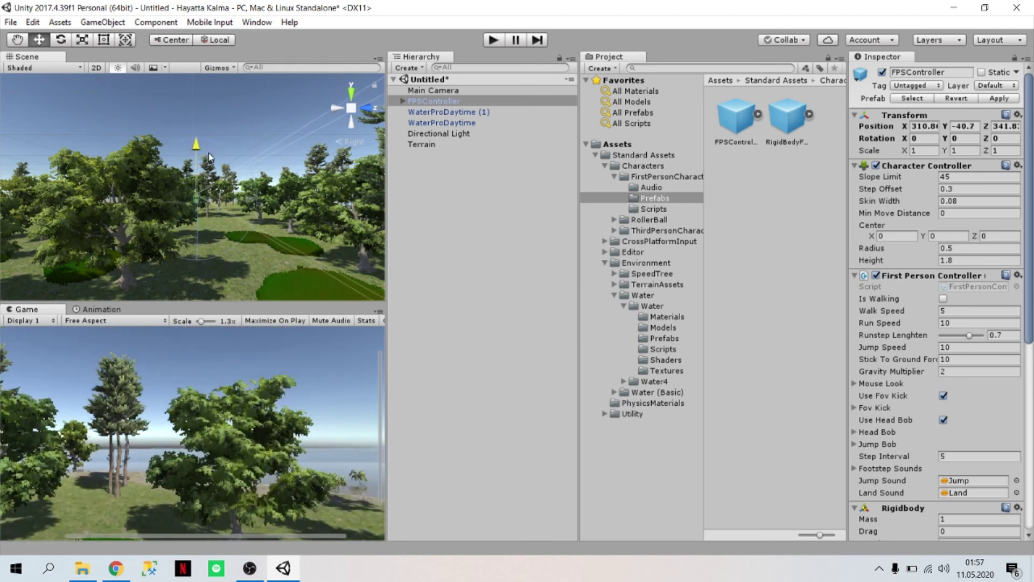
pyautogui.moveTo(208, 151); pyautogui.dragTo(209, 190)
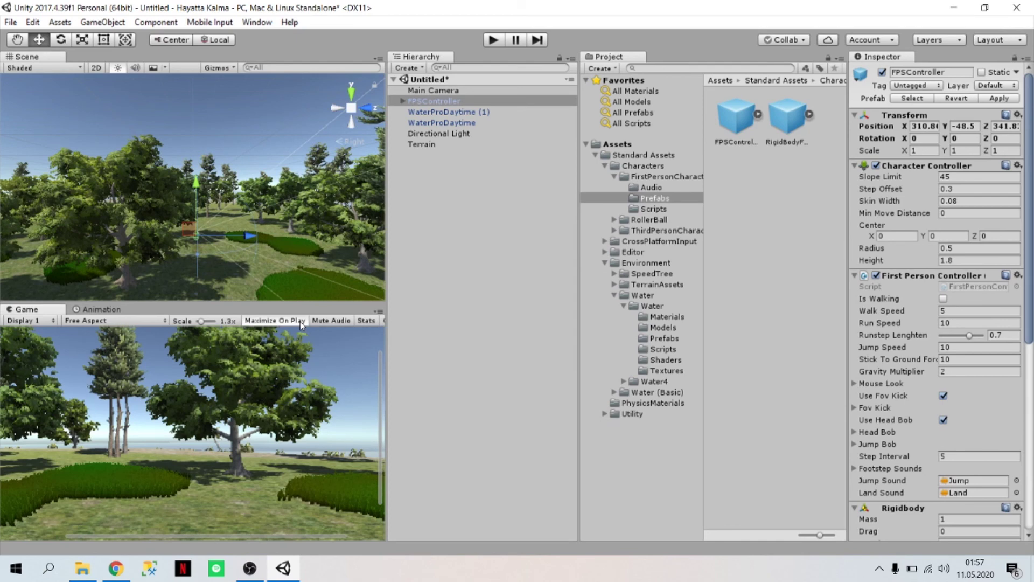
pyautogui.click(495, 42)
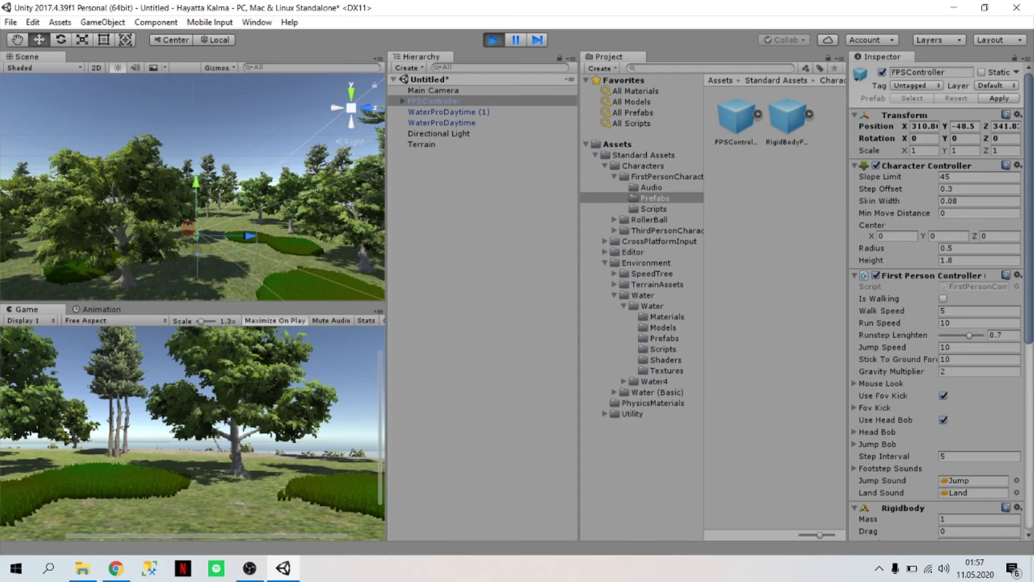
# - Maximize the Game view and walk the character forward to the palm-lined shore
pyautogui.hotkey('shift', 'space')
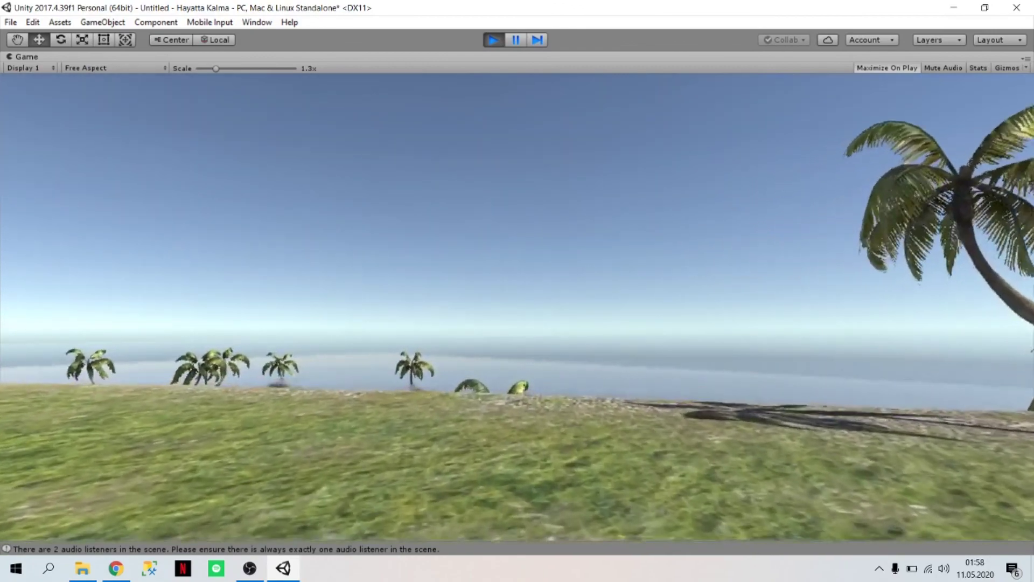
pyautogui.press('w')
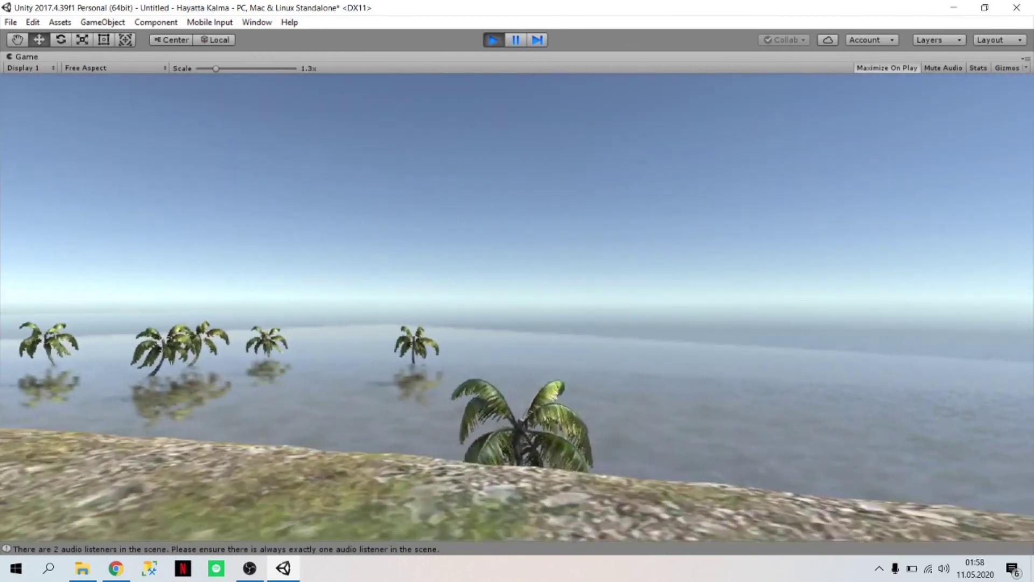